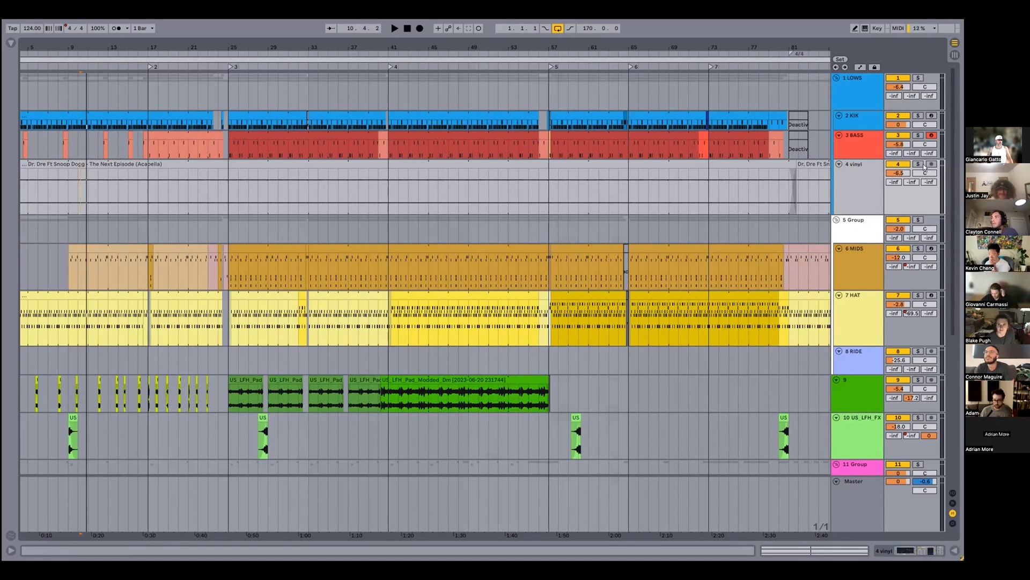
Solo the vinyl track, play a short passage of it, and show its device chain
{"action": "left_click", "coordinate": [917, 164]}
{"action": "key", "text": "space"}
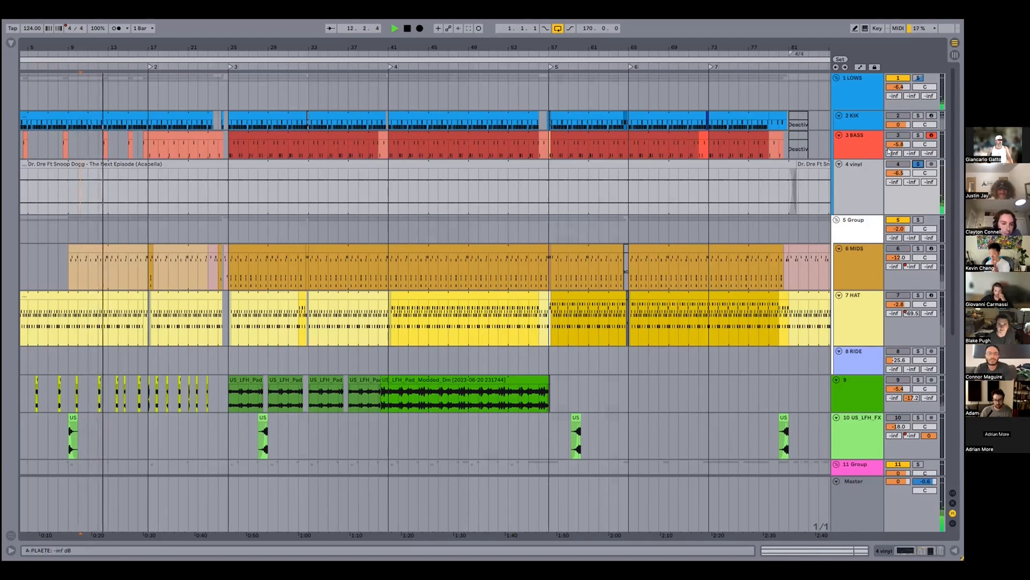
{"action": "key", "text": "space"}
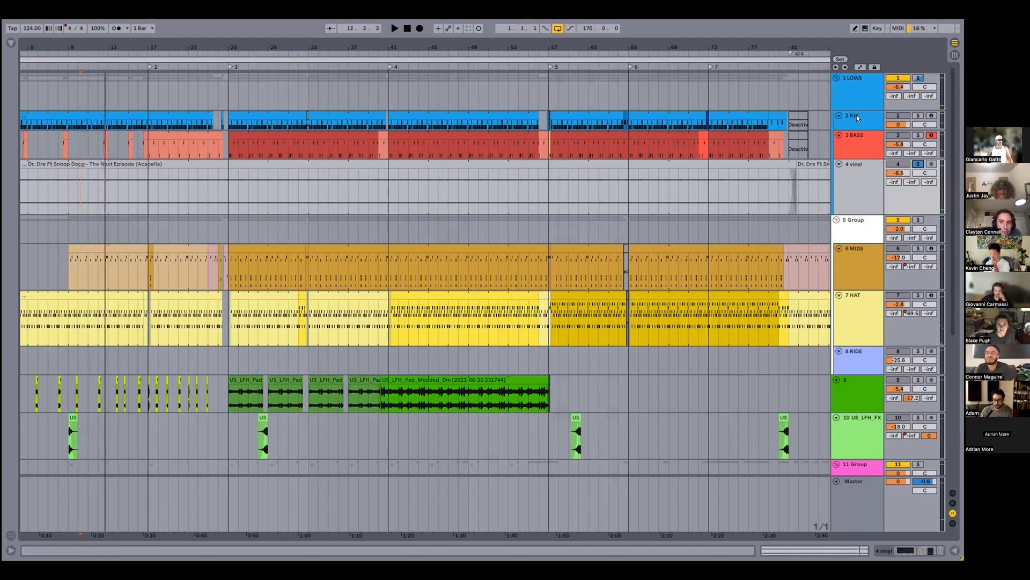
{"action": "double_click", "coordinate": [856, 162]}
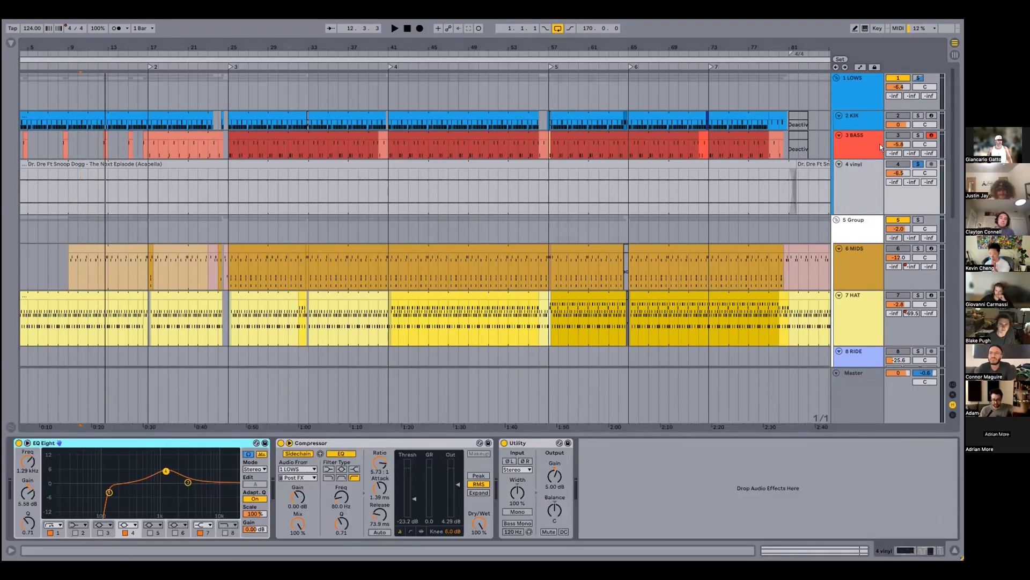
Solo the LOWS group and listen to it, jumping ahead to bar 28 on the bass track
{"action": "left_click", "coordinate": [919, 78]}
{"action": "key", "text": "space"}
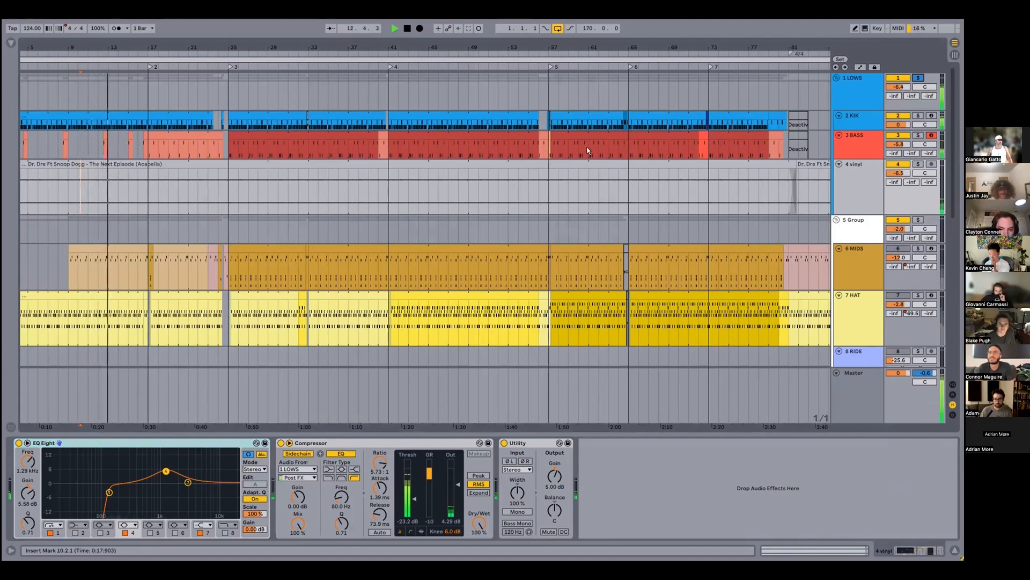
{"action": "left_click", "coordinate": [260, 143]}
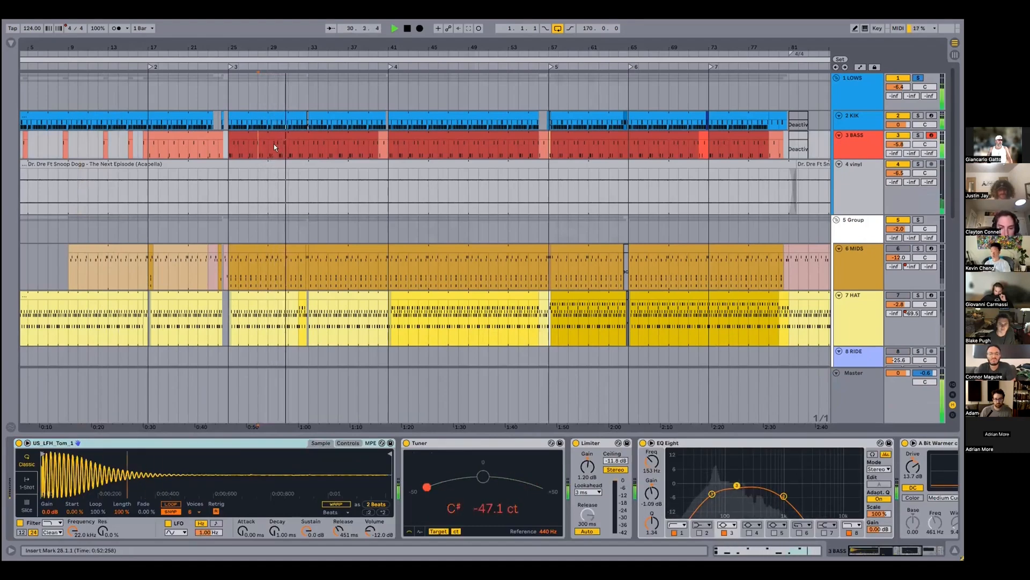
{"action": "key", "text": "space"}
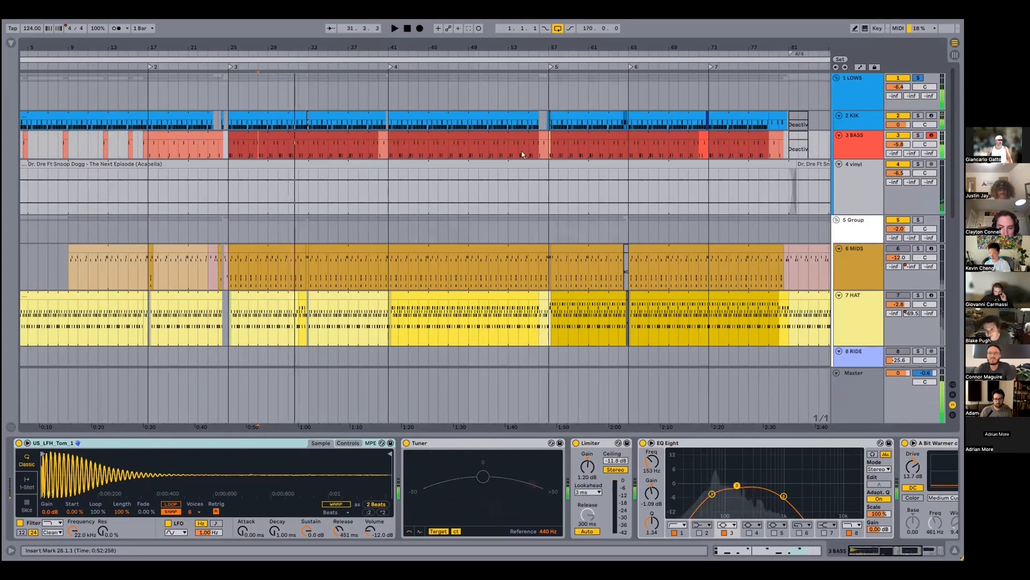
Play the LOWS group through the transition at marker 5, starting from bar 55
{"action": "left_click_drag", "start_coordinate": [540, 47], "coordinate": [507, 144]}
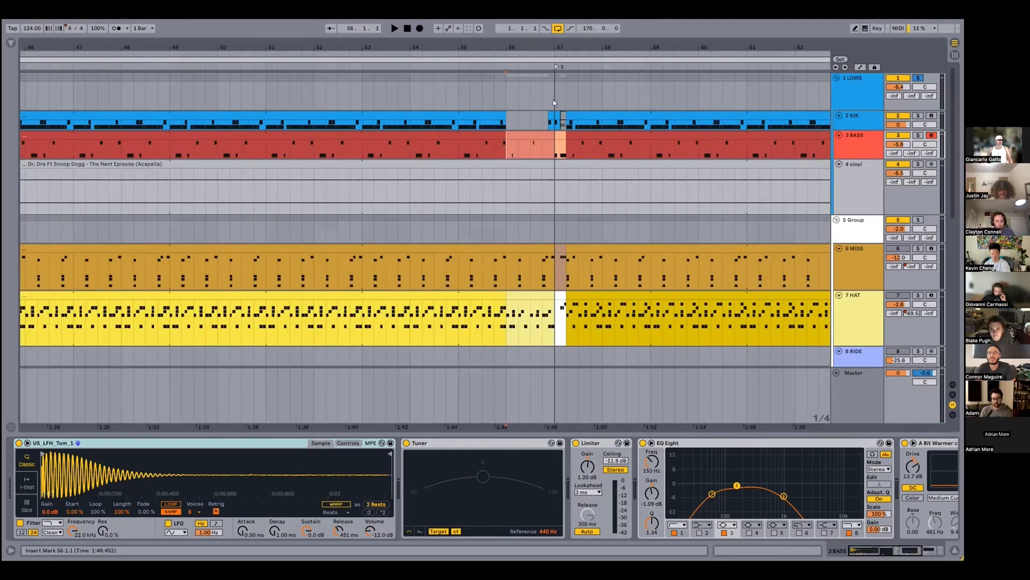
{"action": "left_click", "coordinate": [487, 144]}
{"action": "key", "text": "space"}
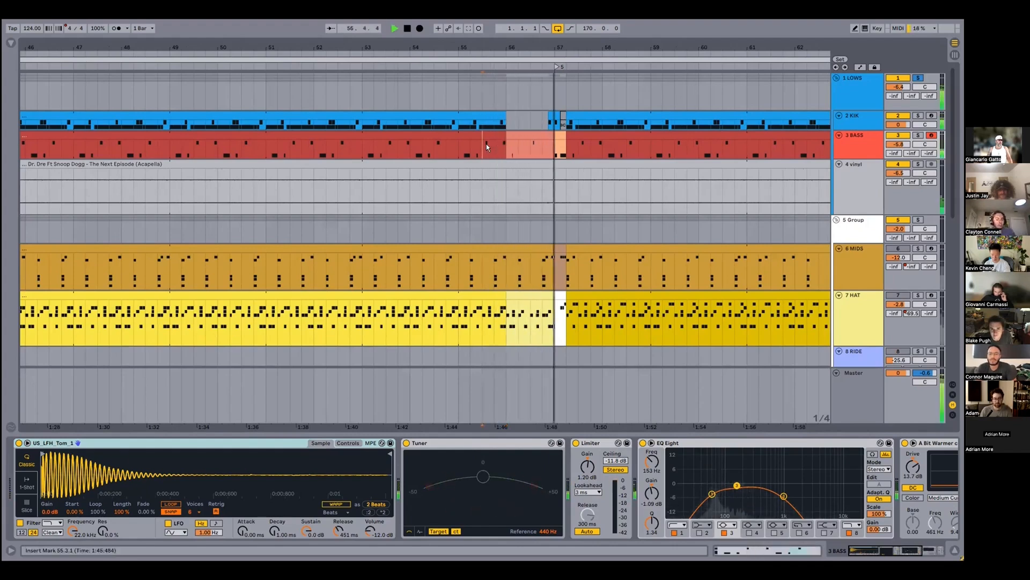
{"action": "key", "text": "space"}
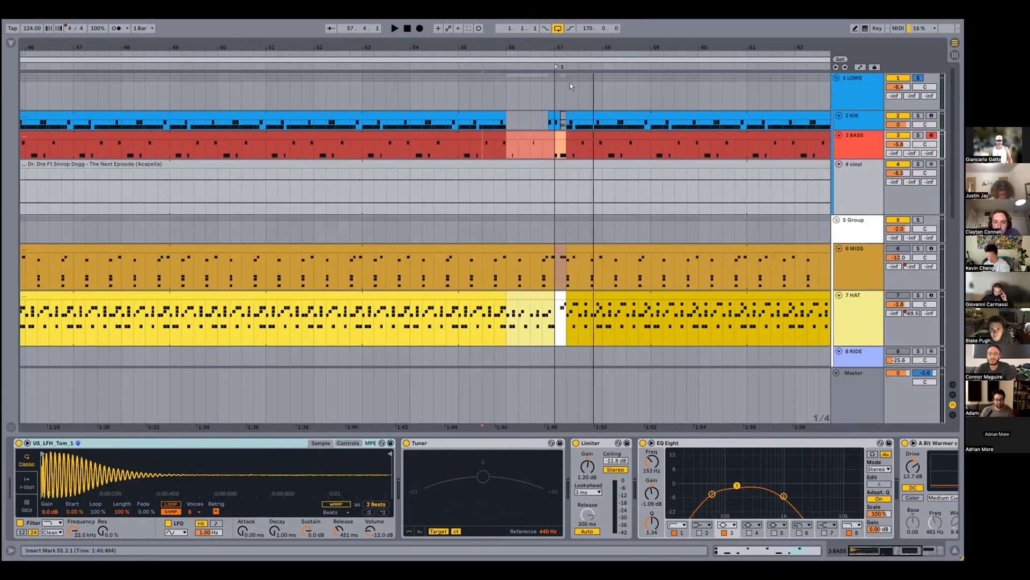
Show the vinyl track's devices with the wider arrangement in view, and fold the Master track
{"action": "left_click_drag", "start_coordinate": [544, 47], "coordinate": [460, 24]}
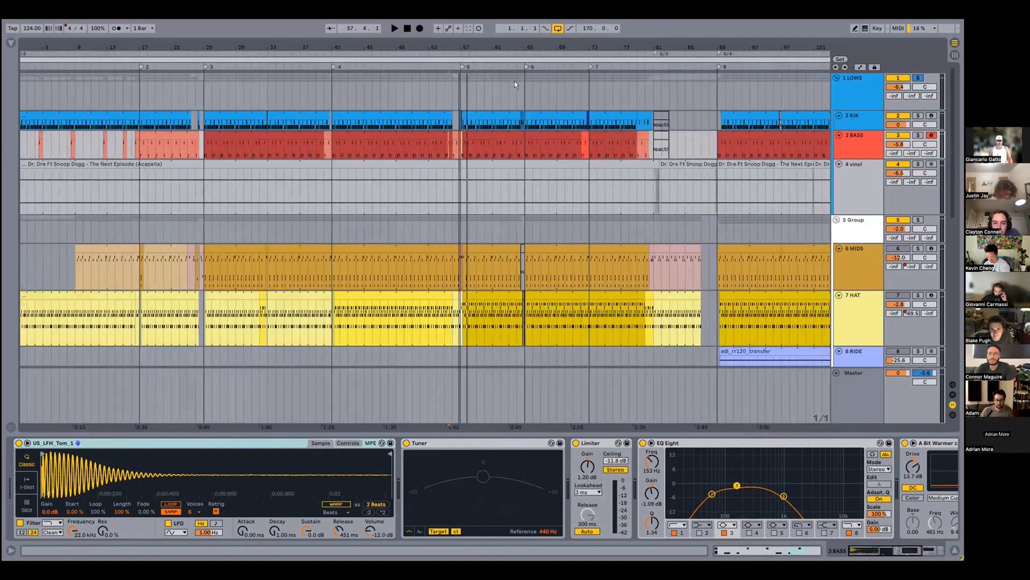
{"action": "left_click", "coordinate": [862, 165]}
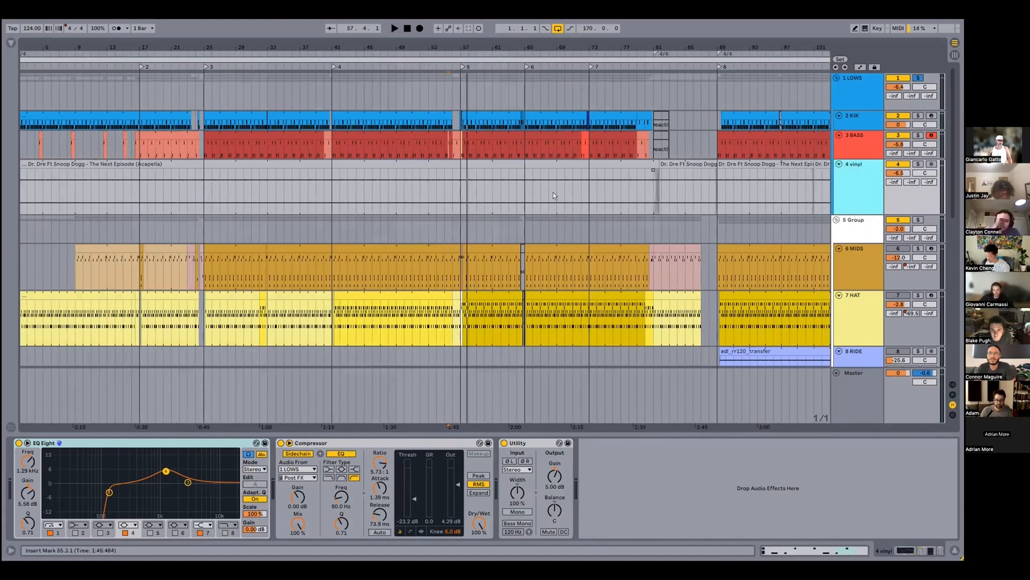
{"action": "left_click", "coordinate": [836, 373]}
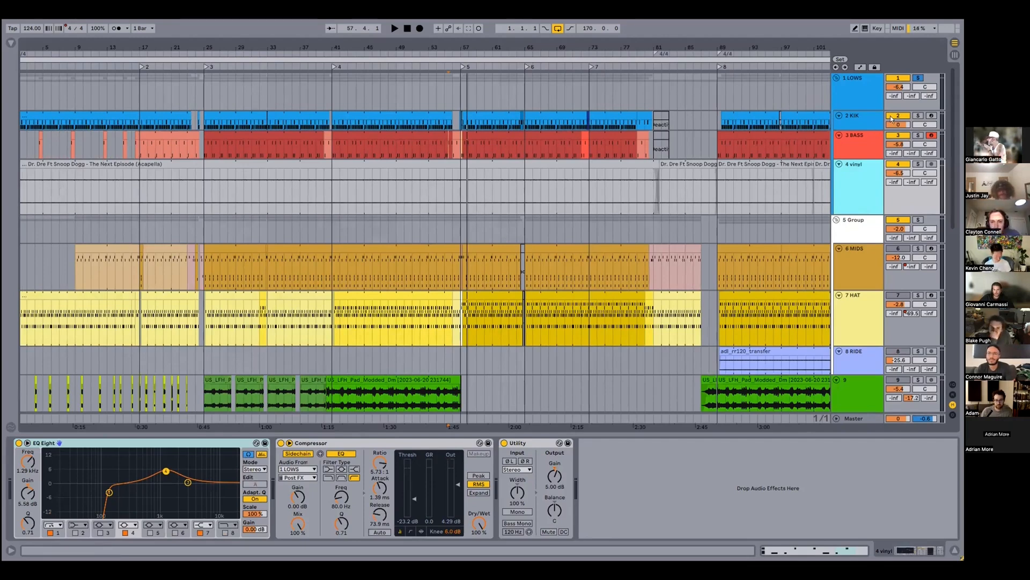
Collapse the Tuner in the BASS track's device chain and reveal the US_LFH_Tom_1 sample in the browser
{"action": "left_click", "coordinate": [859, 138]}
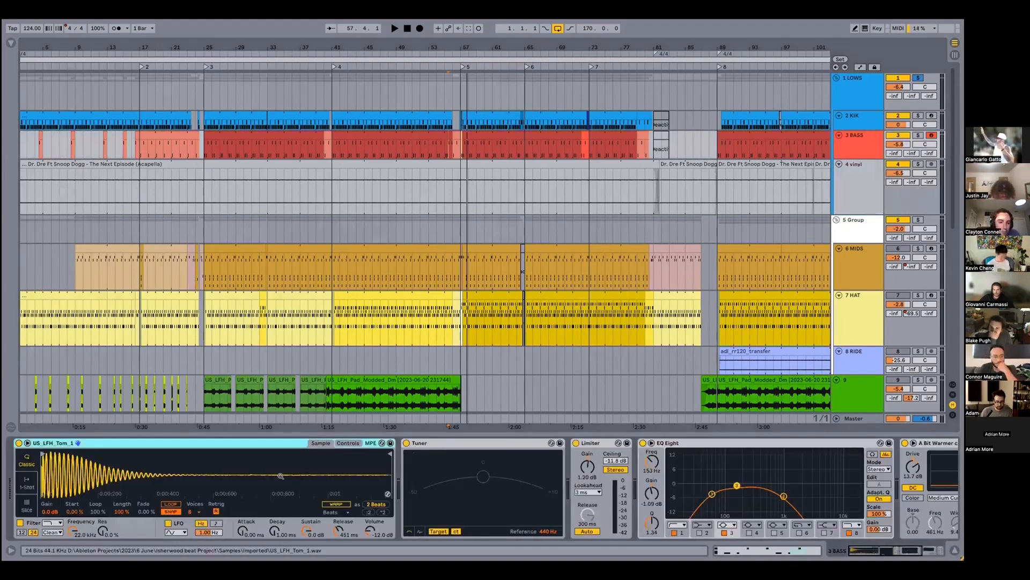
{"action": "double_click", "coordinate": [482, 444]}
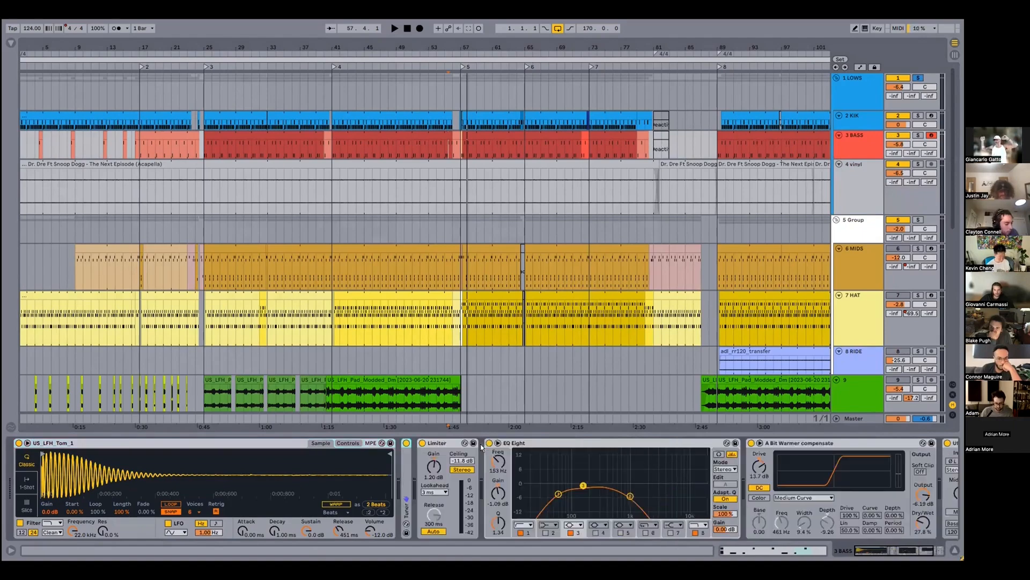
{"action": "right_click", "coordinate": [82, 467]}
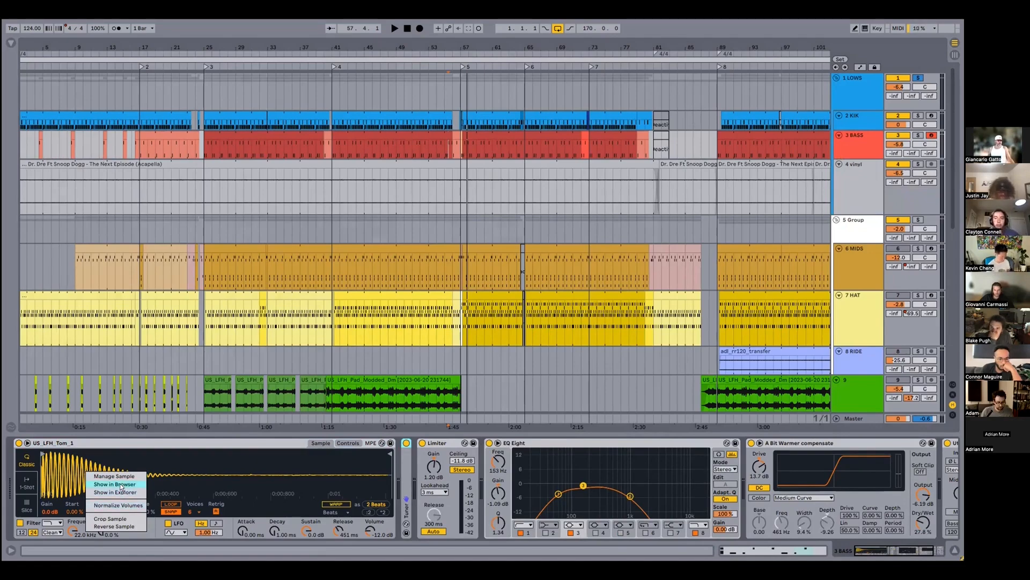
{"action": "scroll", "coordinate": [147, 156], "scroll_direction": "down", "scroll_amount": 3}
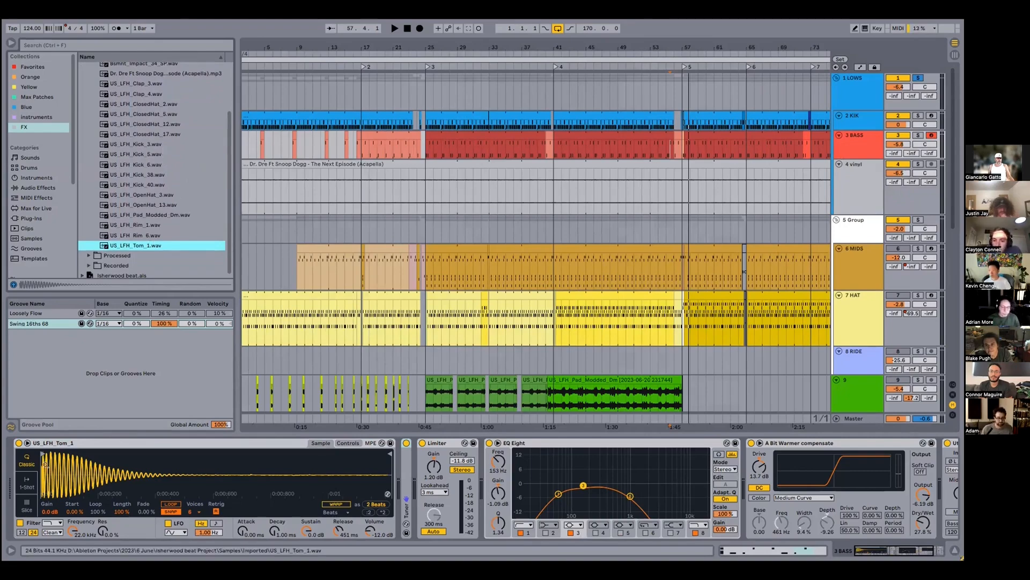
{"action": "mouse_move", "coordinate": [43, 463]}
{"action": "left_mouse_down"}
{"action": "mouse_move", "coordinate": [42, 507]}
{"action": "mouse_move", "coordinate": [38, 460]}
{"action": "left_mouse_up"}
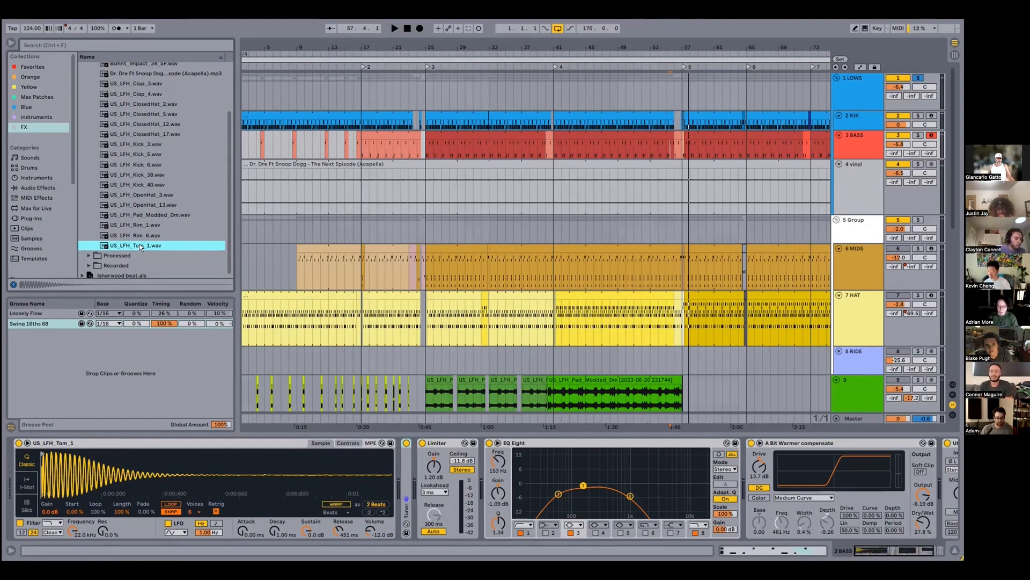
Solo the BASS track and listen to it from about bar 34
{"action": "left_click", "coordinate": [918, 135]}
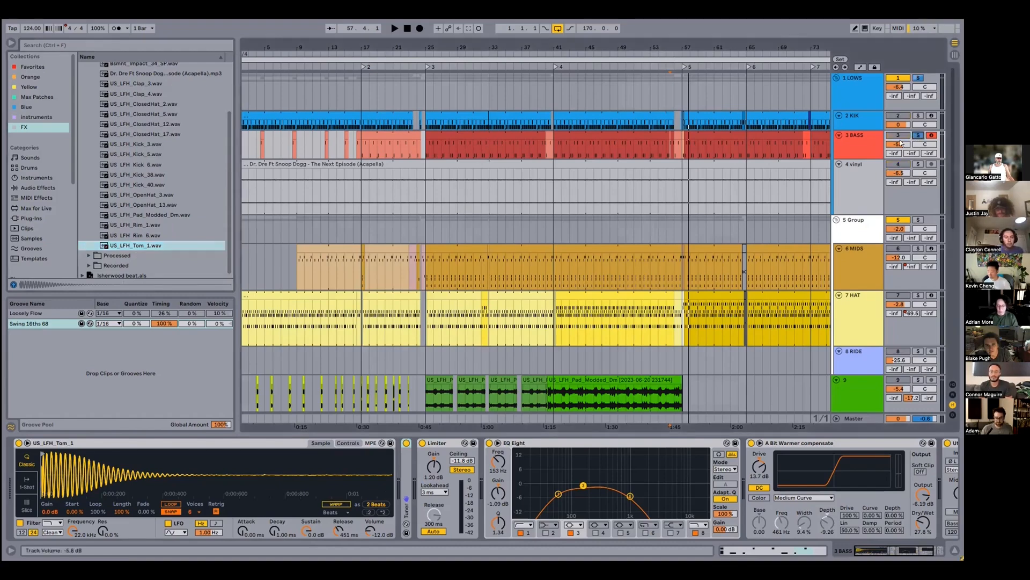
{"action": "left_click", "coordinate": [497, 146]}
{"action": "key", "text": "space"}
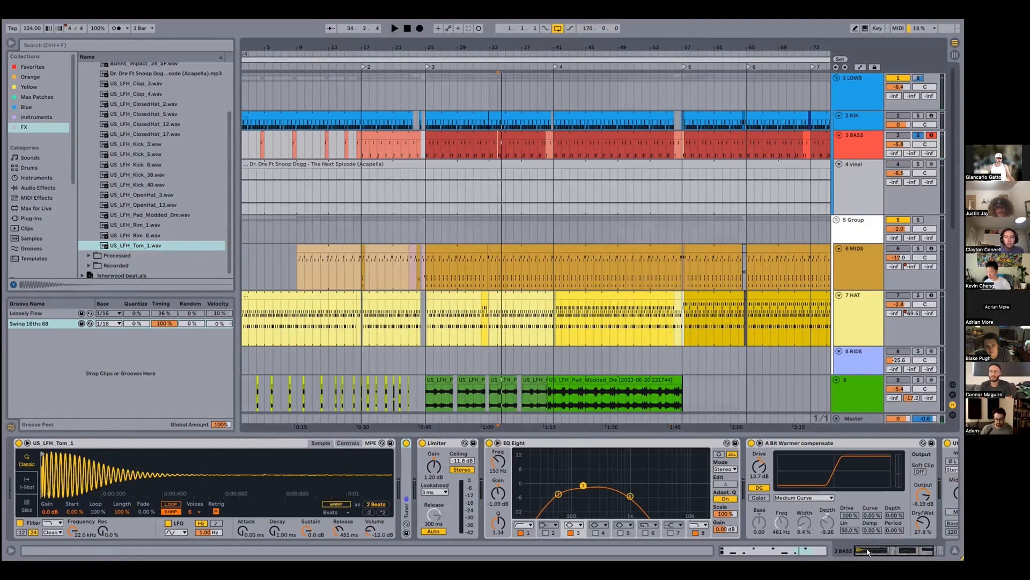
{"action": "mouse_move", "coordinate": [867, 551]}
{"action": "left_mouse_down"}
{"action": "mouse_move", "coordinate": [883, 549]}
{"action": "mouse_move", "coordinate": [871, 550]}
{"action": "left_mouse_up"}
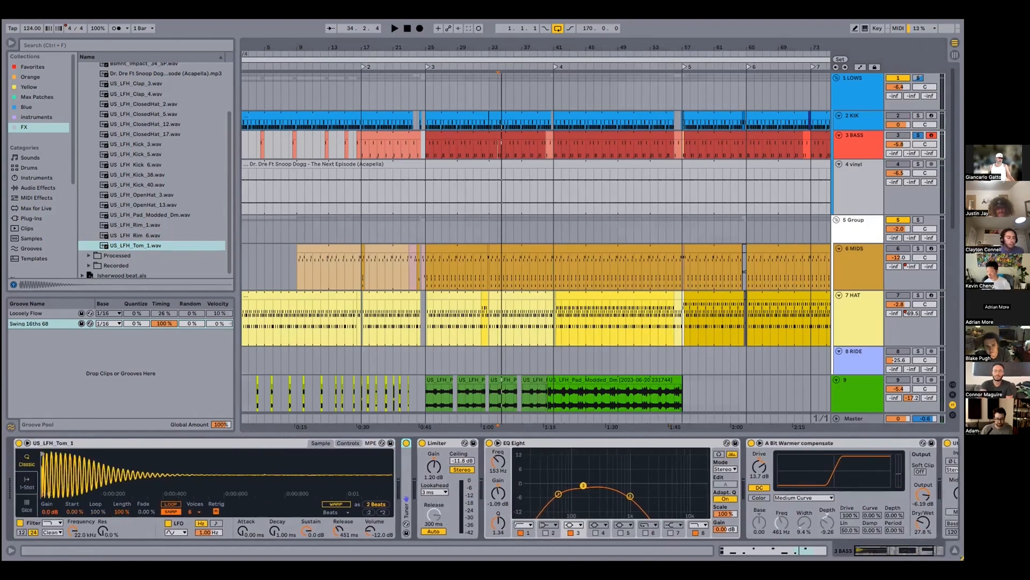
Show the KIK track's Drum Rack and audition the US_LFH_Kick_5 pad several times
{"action": "left_click", "coordinate": [867, 117]}
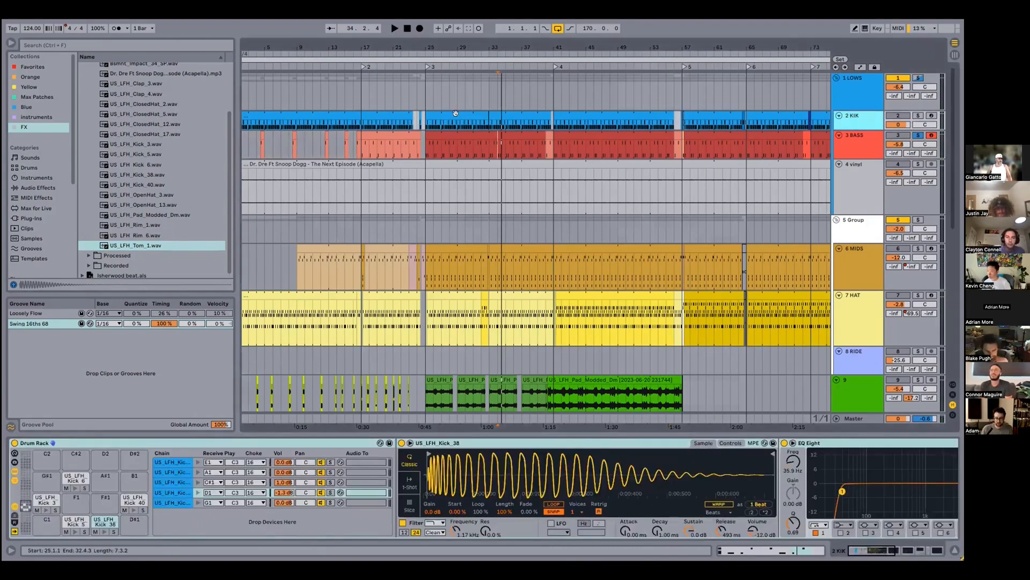
{"action": "left_click", "coordinate": [456, 114]}
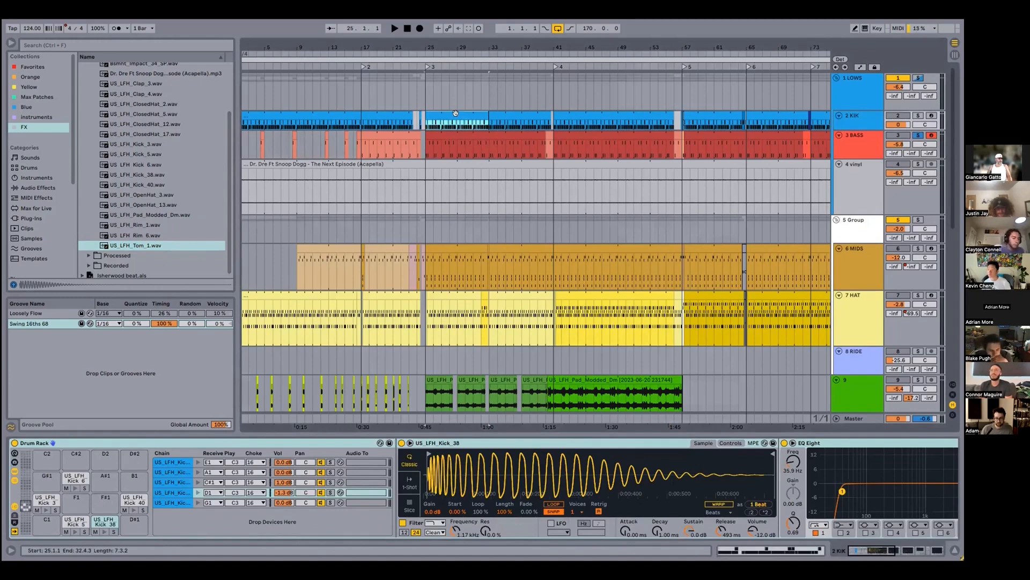
{"action": "left_click", "coordinate": [74, 523]}
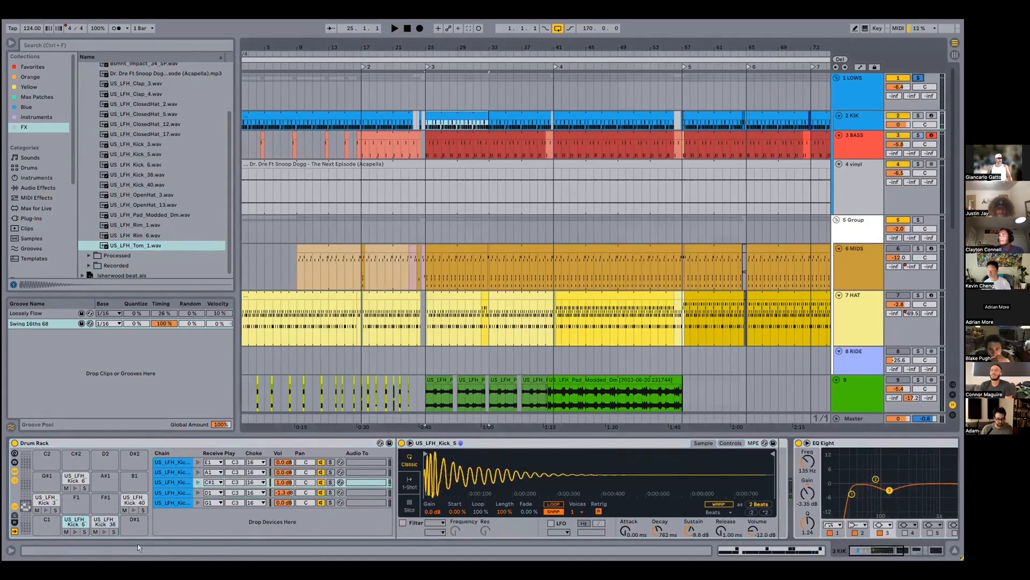
{"action": "left_click", "coordinate": [75, 531]}
{"action": "left_click", "coordinate": [75, 531]}
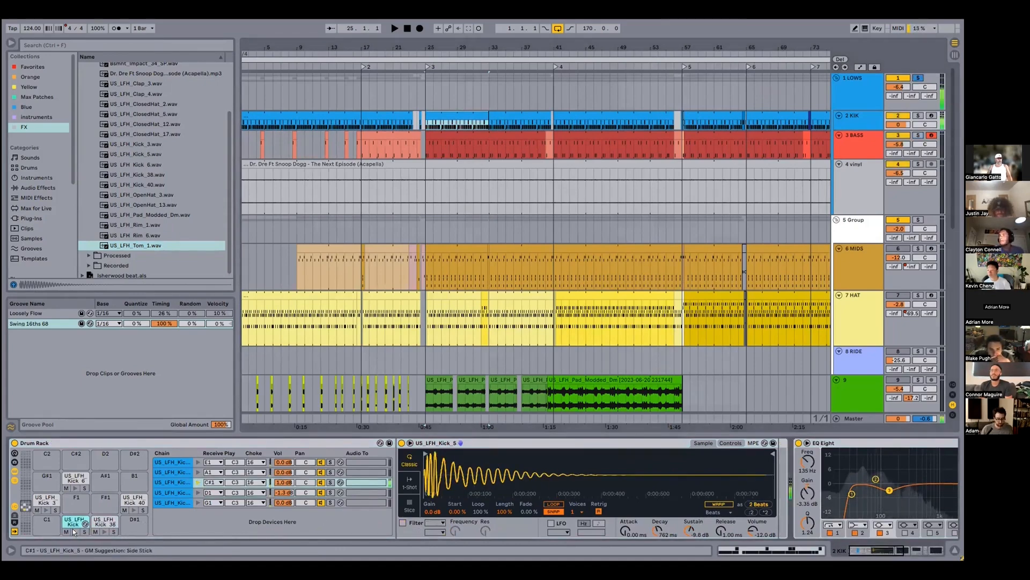
{"action": "left_click", "coordinate": [75, 531]}
{"action": "left_click", "coordinate": [75, 531]}
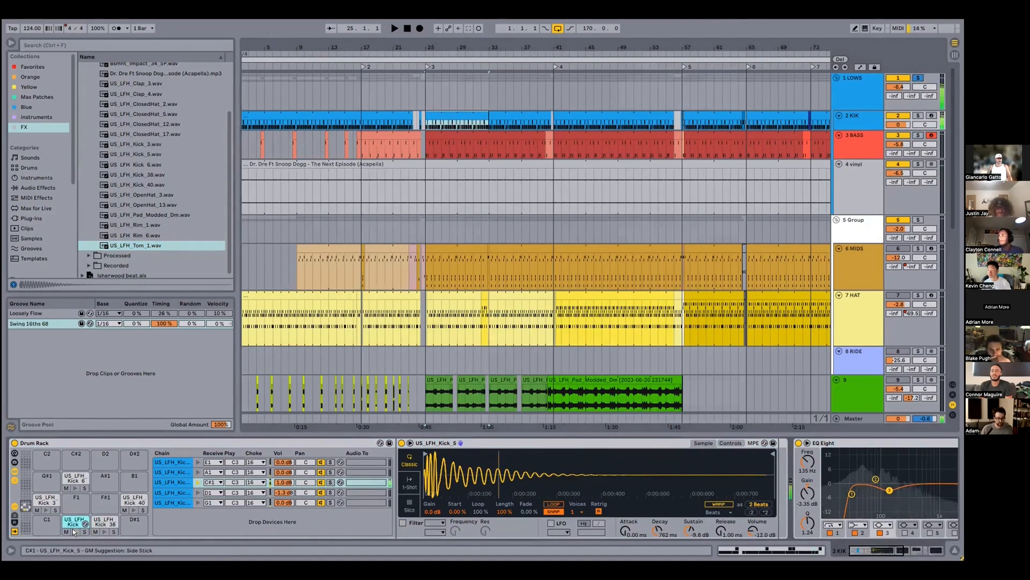
Audition the US_LFH_Kick_38 pad several times and show its device chain
{"action": "left_click", "coordinate": [104, 531]}
{"action": "left_click", "coordinate": [104, 532]}
{"action": "left_click", "coordinate": [104, 531]}
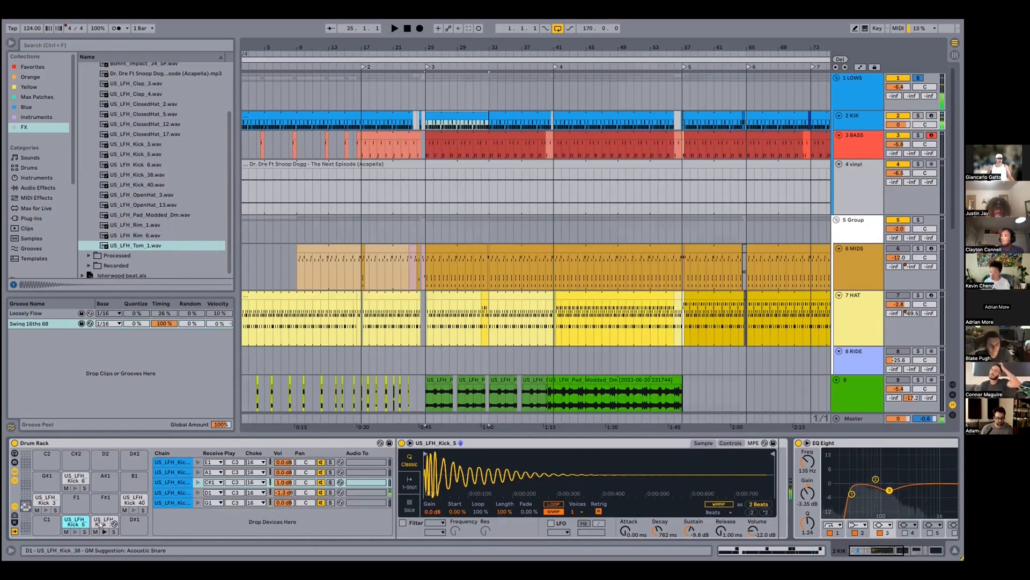
{"action": "left_click", "coordinate": [104, 530]}
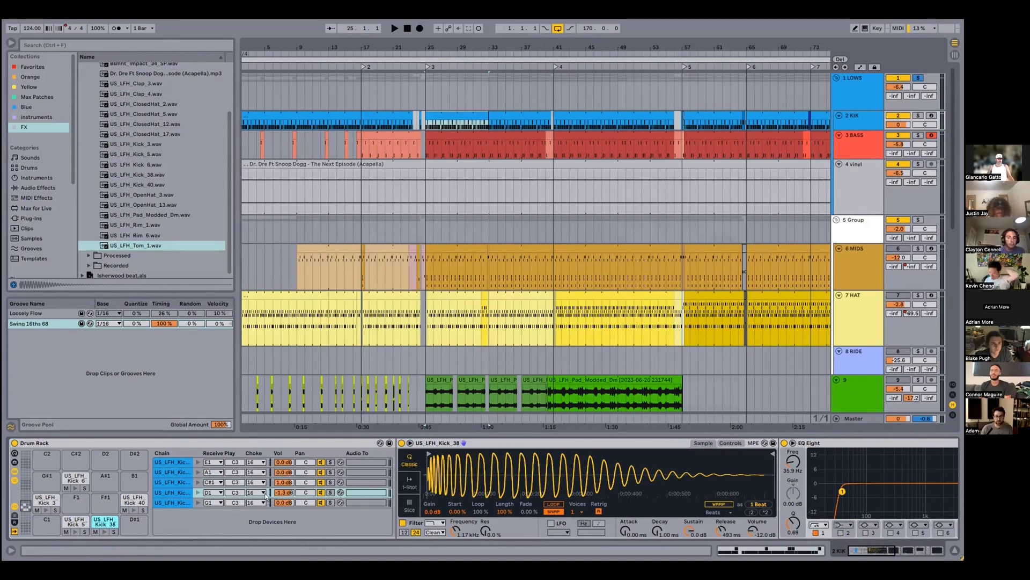
Hide the Drum Rack's chain list and bring the remaining KIK effects, through the small kik EQ, into view
{"action": "left_click", "coordinate": [14, 479]}
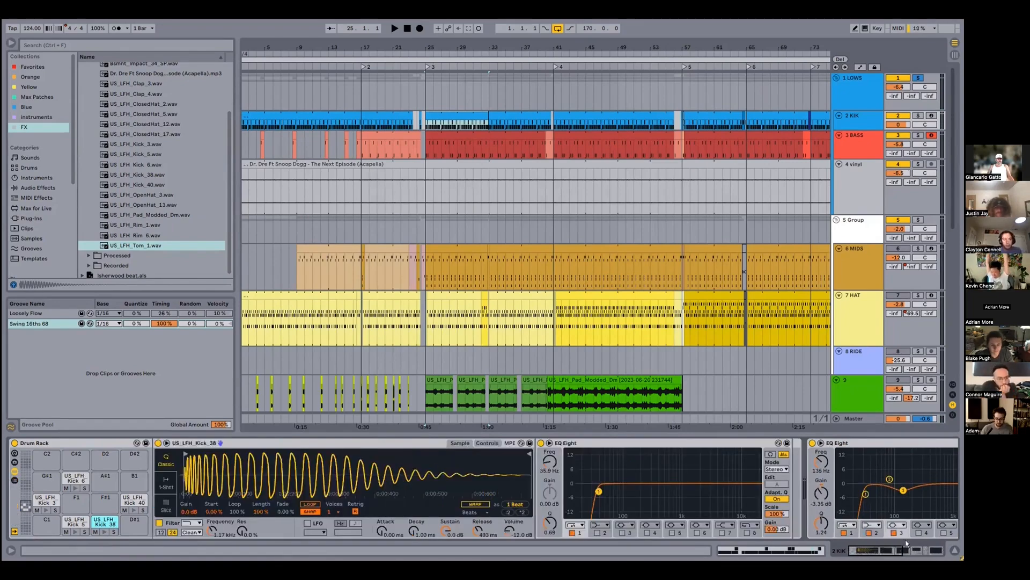
{"action": "left_click_drag", "start_coordinate": [886, 551], "coordinate": [924, 549]}
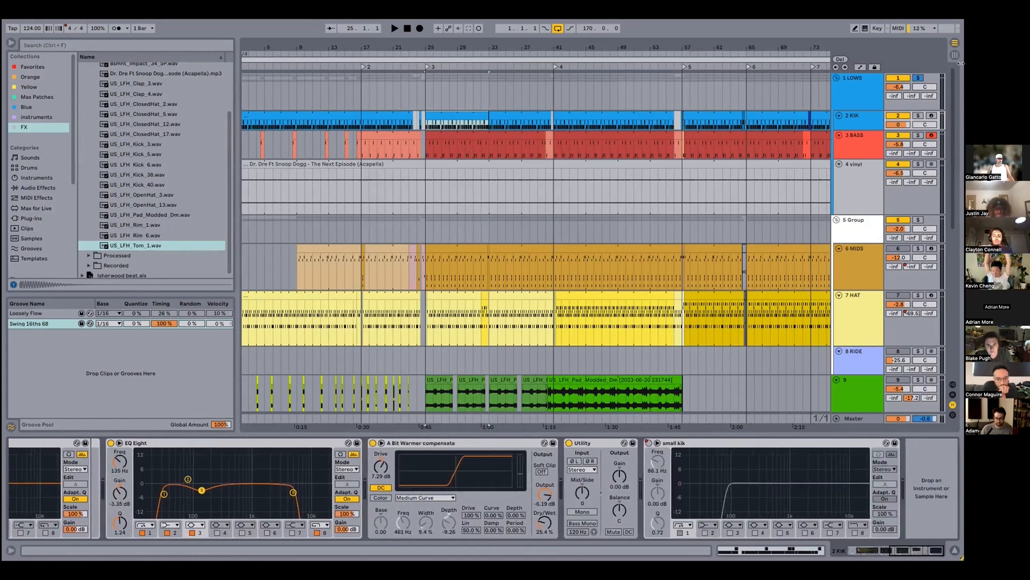
Solo the KIK and BASS tracks and play them together from bar 25
{"action": "left_click", "coordinate": [918, 115]}
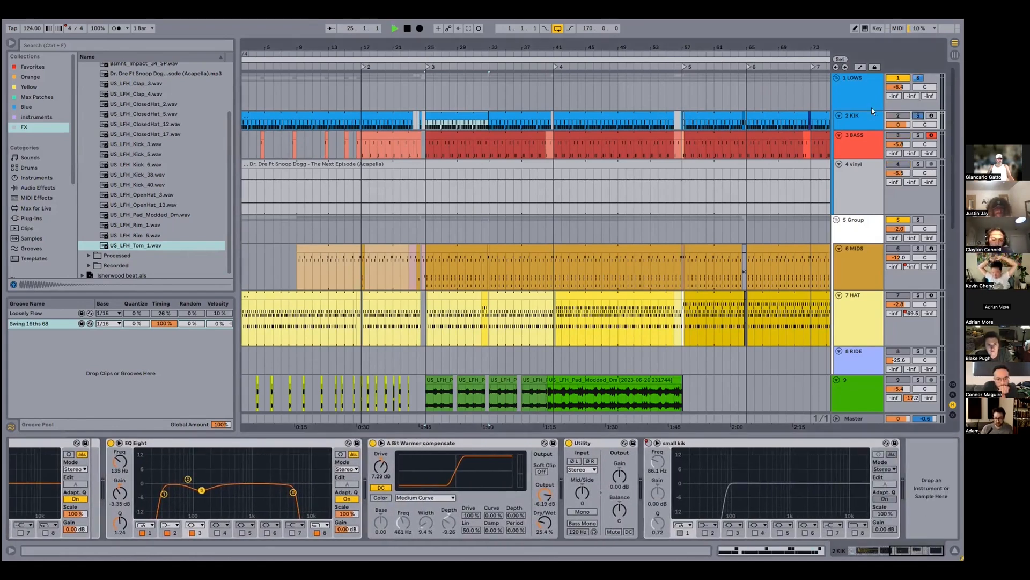
{"action": "key", "text": "space"}
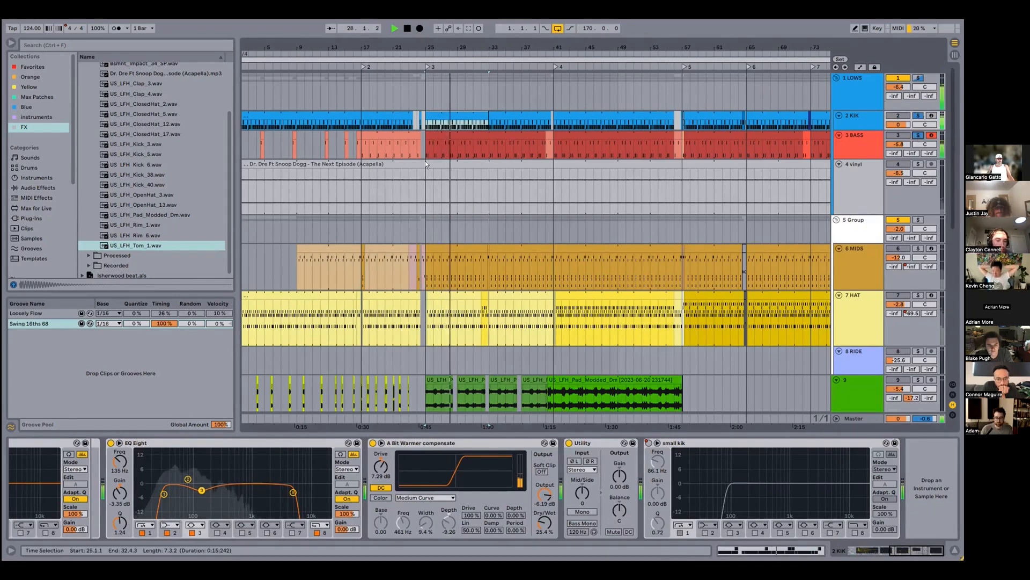
Select the KIK and BASS clips from bar 25 to 40 and examine their notes together in an enlarged, zoomed-in note editor
{"action": "left_click", "coordinate": [448, 132], "text": "shift"}
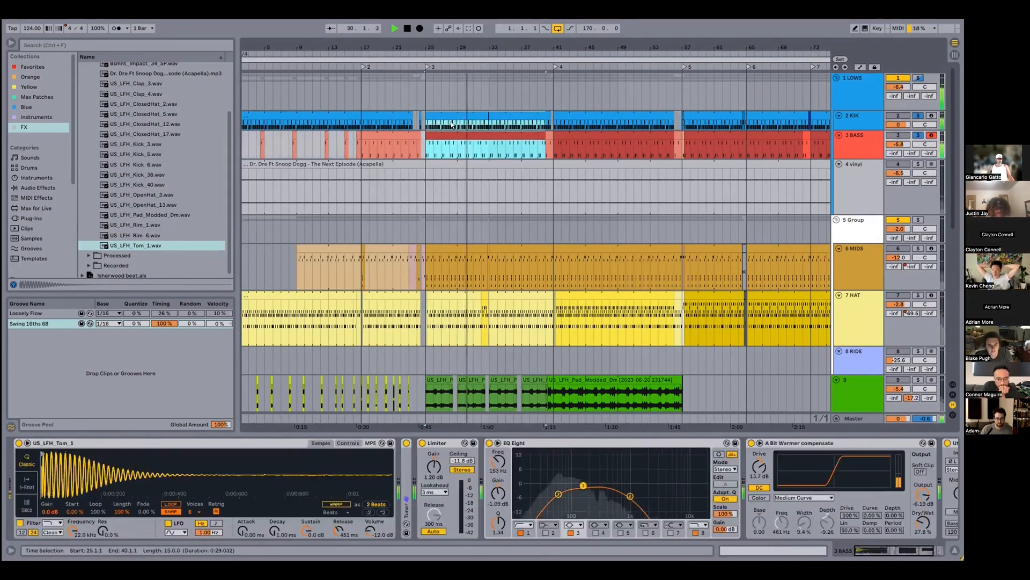
{"action": "key", "text": "space"}
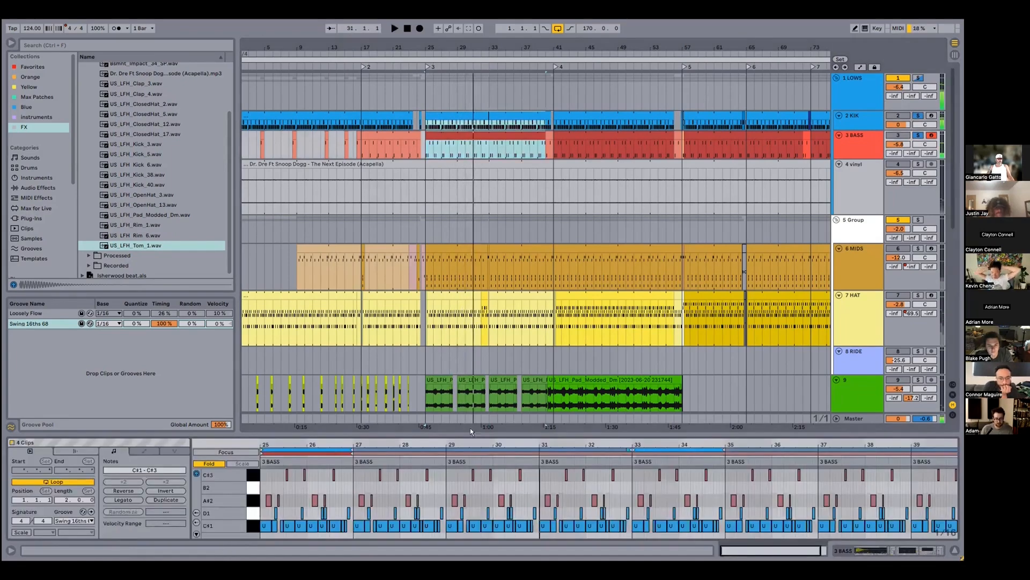
{"action": "left_click_drag", "start_coordinate": [467, 429], "coordinate": [452, 231]}
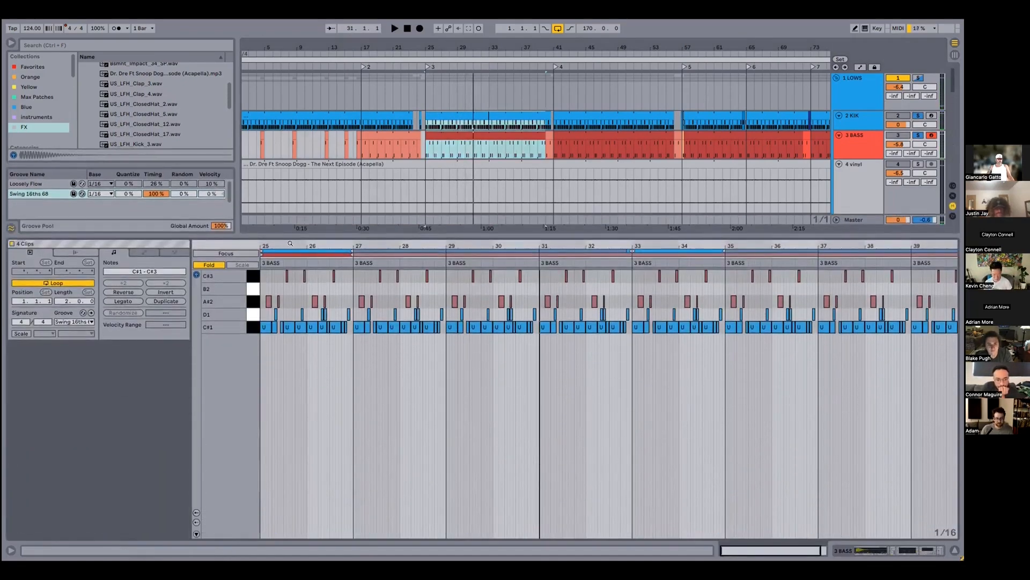
{"action": "left_click_drag", "start_coordinate": [287, 244], "coordinate": [410, 243]}
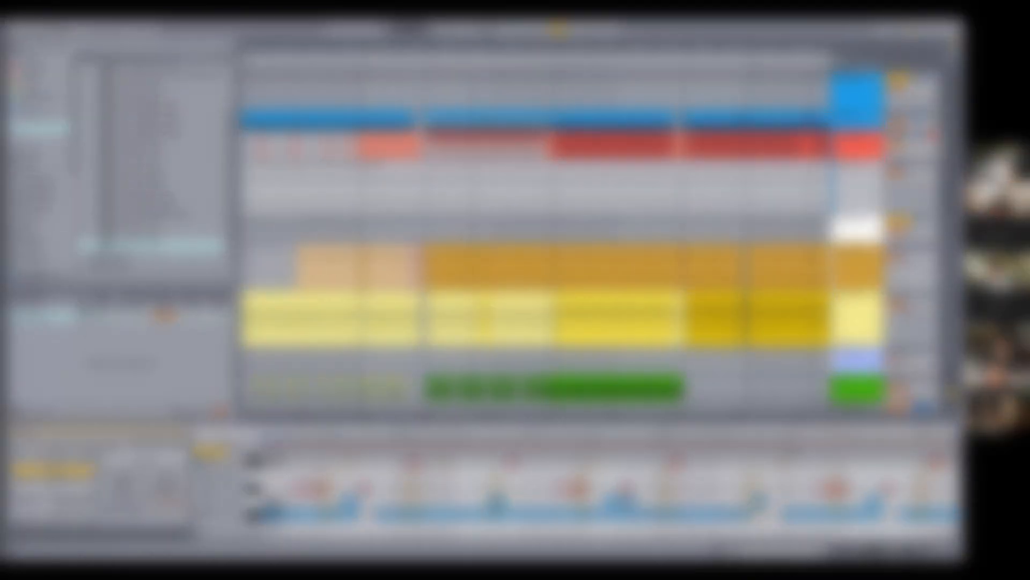
Select the MIDS clip at bar 25 and play the soloed track from there
{"action": "left_click", "coordinate": [449, 247]}
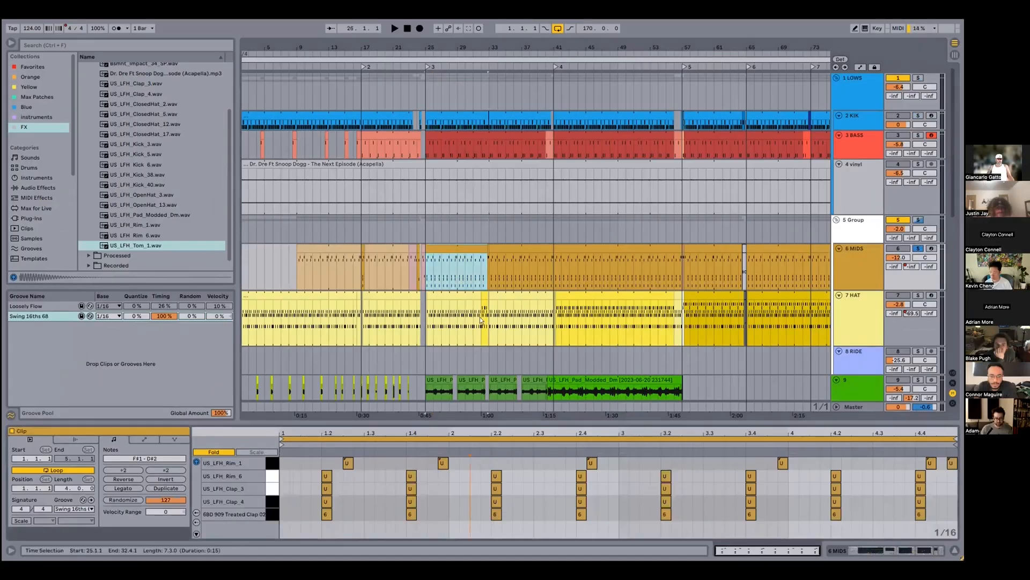
{"action": "key", "text": "space"}
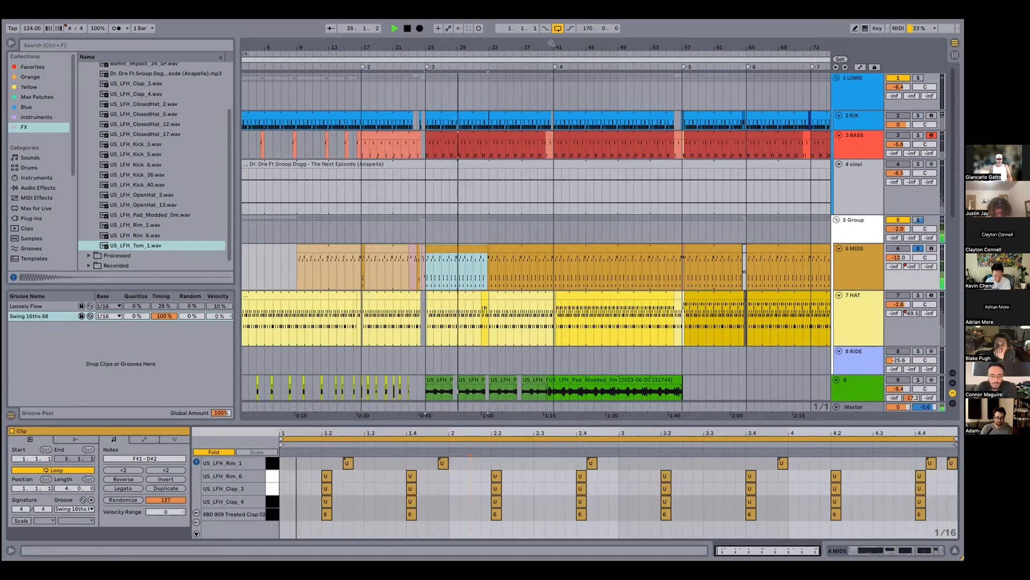
{"action": "left_click", "coordinate": [536, 67]}
{"action": "left_click_drag", "start_coordinate": [537, 49], "coordinate": [558, 214]}
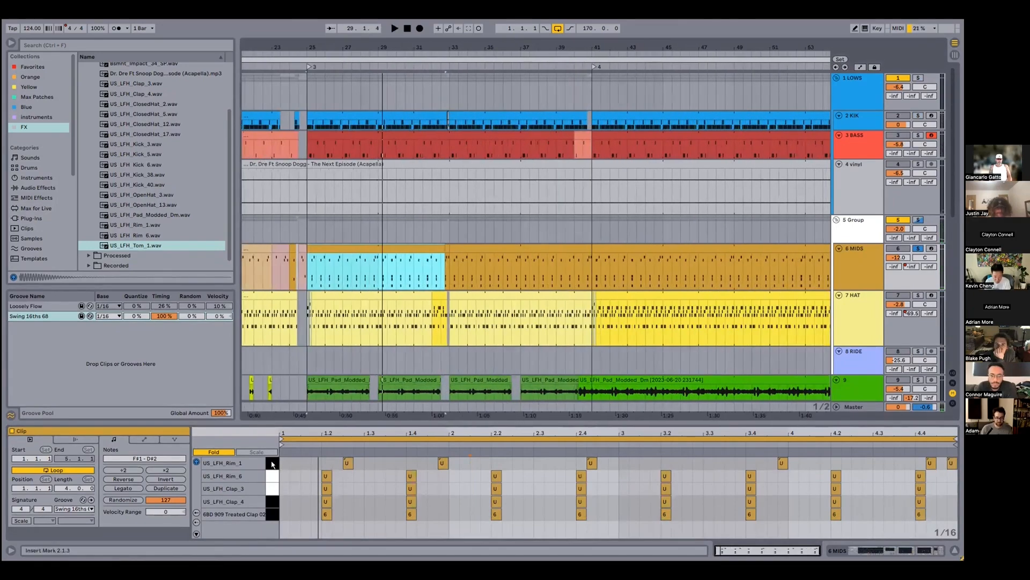
Audition US_LFH_Rim_1 in the MIDS clip, select its notes, show their chance values and hide the chance lane again
{"action": "left_click", "coordinate": [272, 465]}
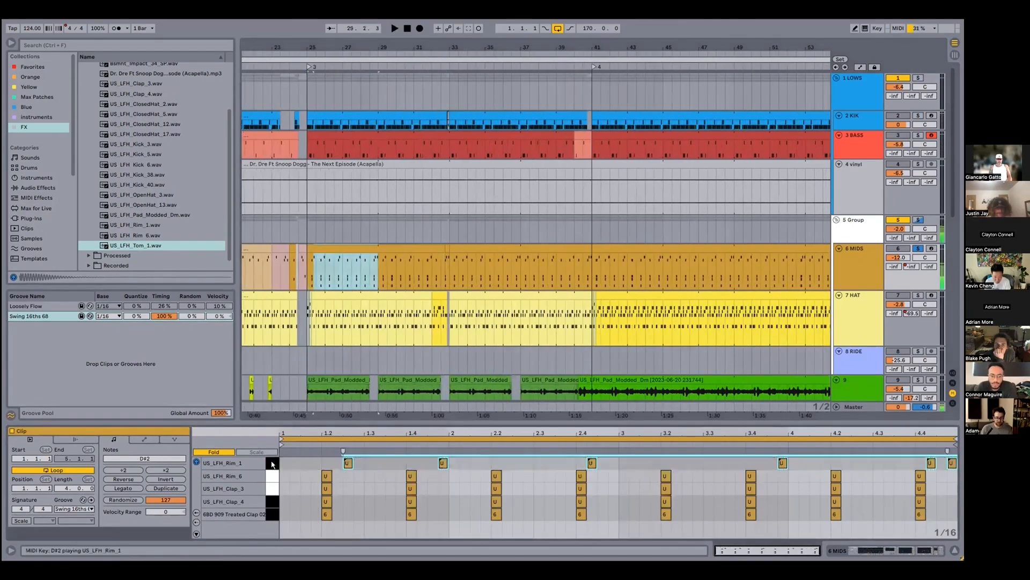
{"action": "left_click", "coordinate": [197, 512]}
{"action": "left_click", "coordinate": [197, 513]}
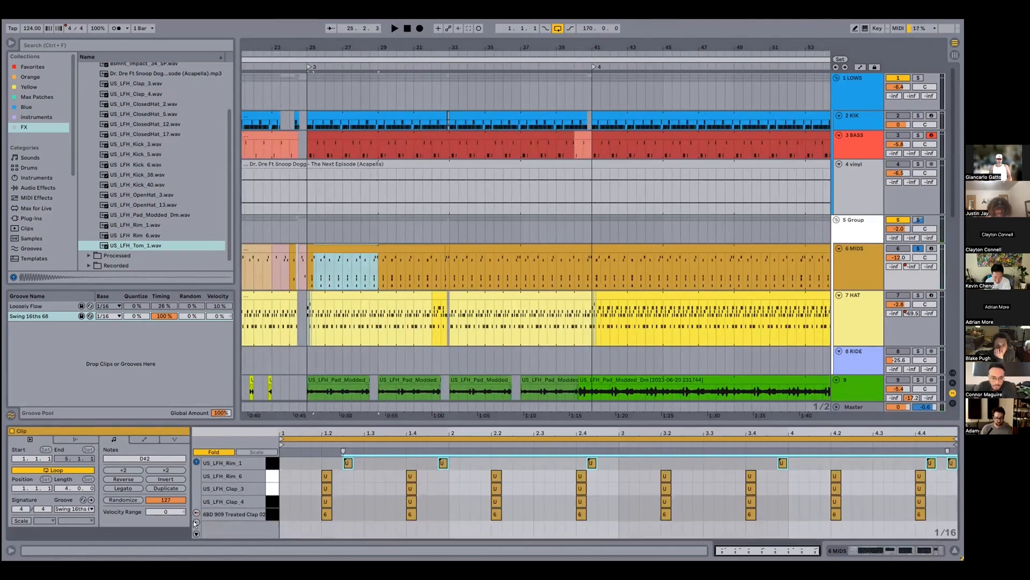
{"action": "left_click", "coordinate": [196, 522]}
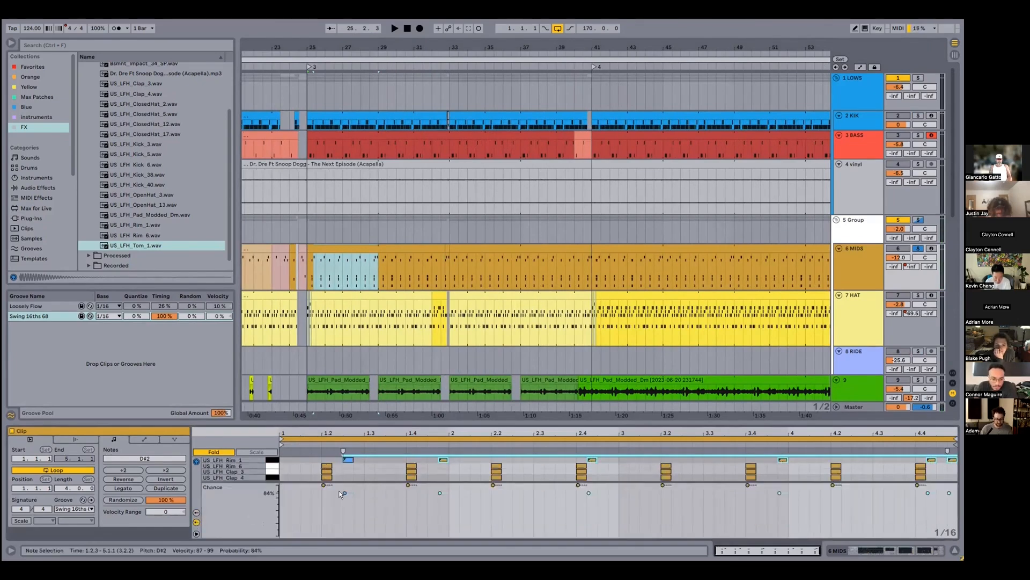
{"action": "left_click", "coordinate": [196, 523]}
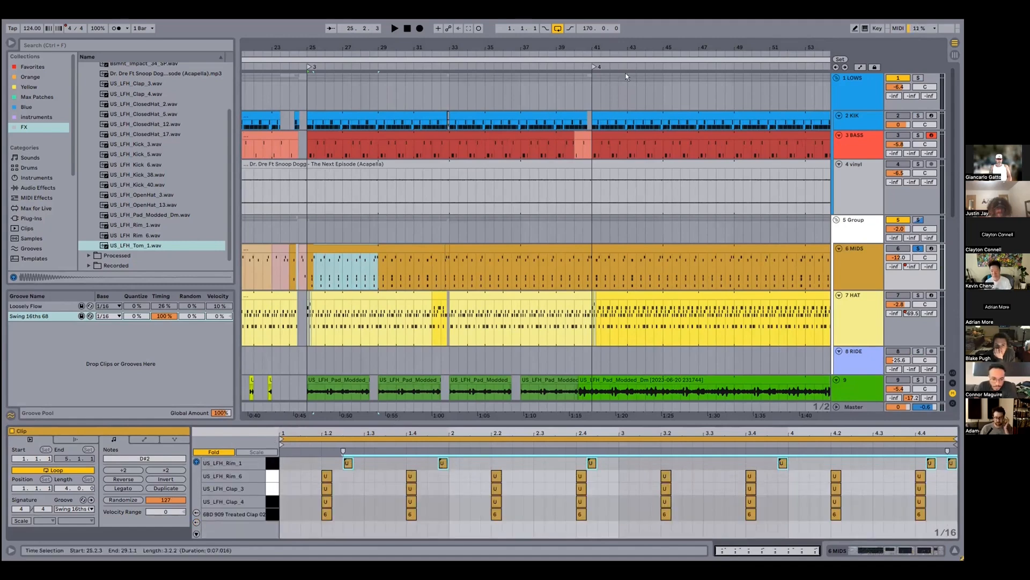
Play the soloed MIDS track through the fill at bar 57, starting from 56.4
{"action": "left_click_drag", "start_coordinate": [434, 47], "coordinate": [434, 108]}
{"action": "left_click_drag", "start_coordinate": [562, 43], "coordinate": [315, 8]}
{"action": "left_click", "coordinate": [634, 254]}
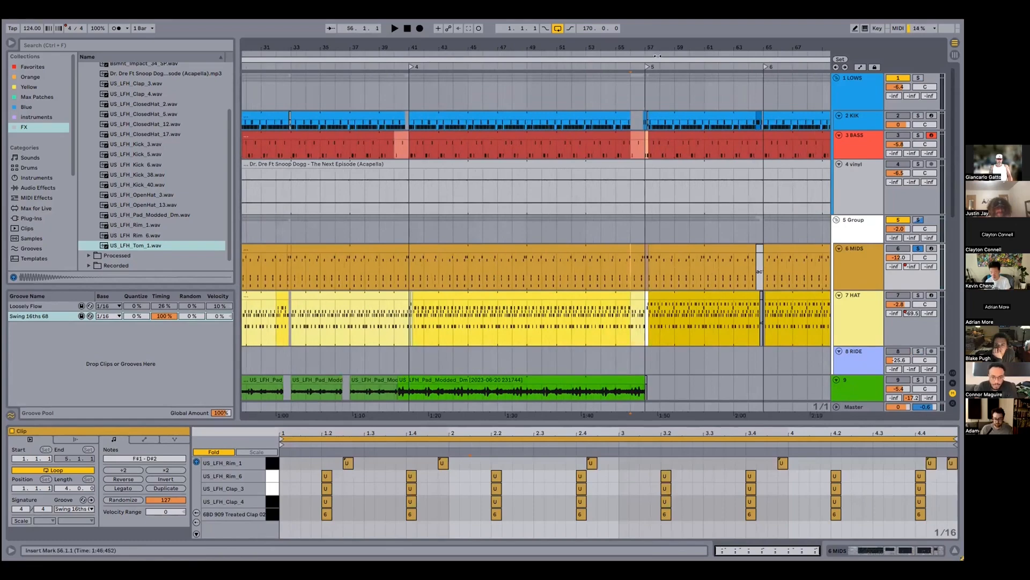
{"action": "left_click_drag", "start_coordinate": [662, 47], "coordinate": [663, 107]}
{"action": "left_click", "coordinate": [523, 270]}
{"action": "key", "text": "space"}
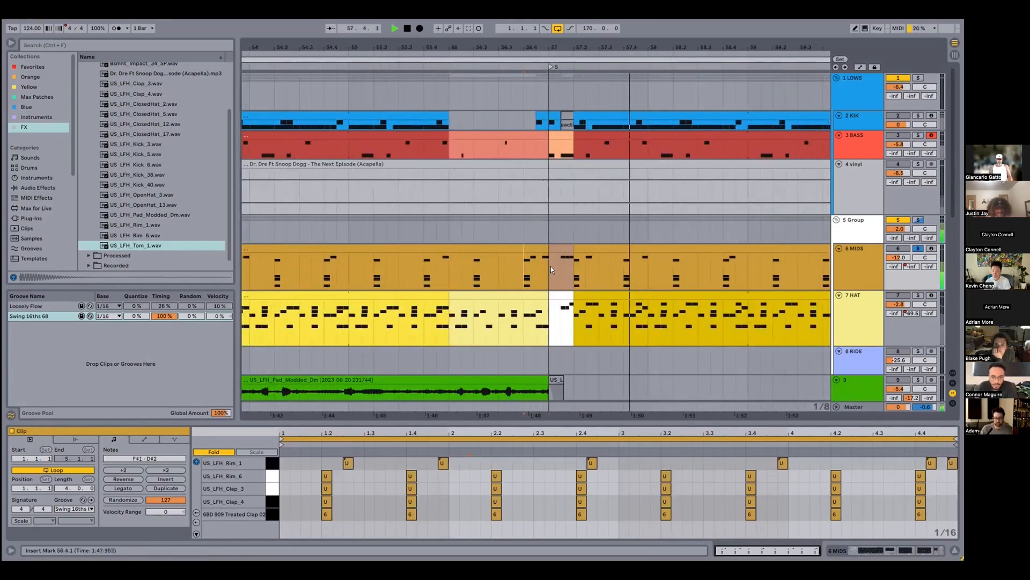
{"action": "key", "text": "space"}
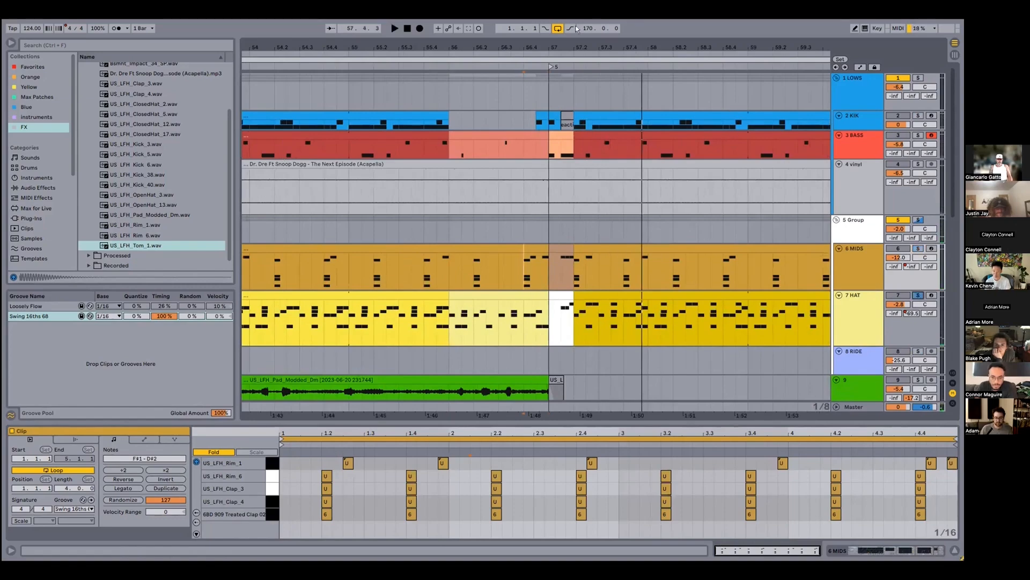
Show the HAT track's closed-hat pattern around bar 33 and play it soloed from 33.3
{"action": "left_click_drag", "start_coordinate": [547, 42], "coordinate": [577, 4]}
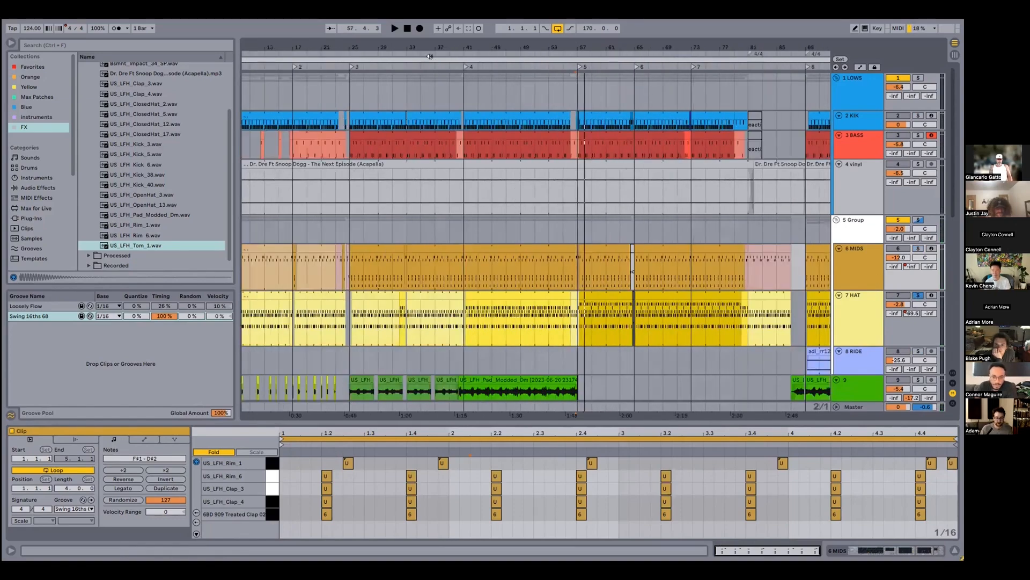
{"action": "left_click_drag", "start_coordinate": [424, 47], "coordinate": [435, 81]}
{"action": "left_click", "coordinate": [391, 316]}
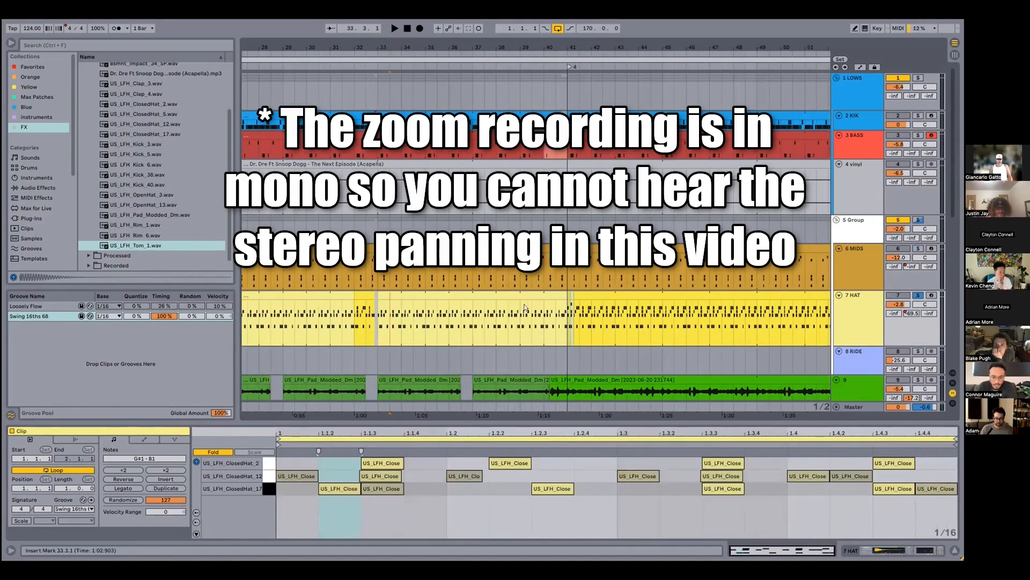
{"action": "key", "text": "space"}
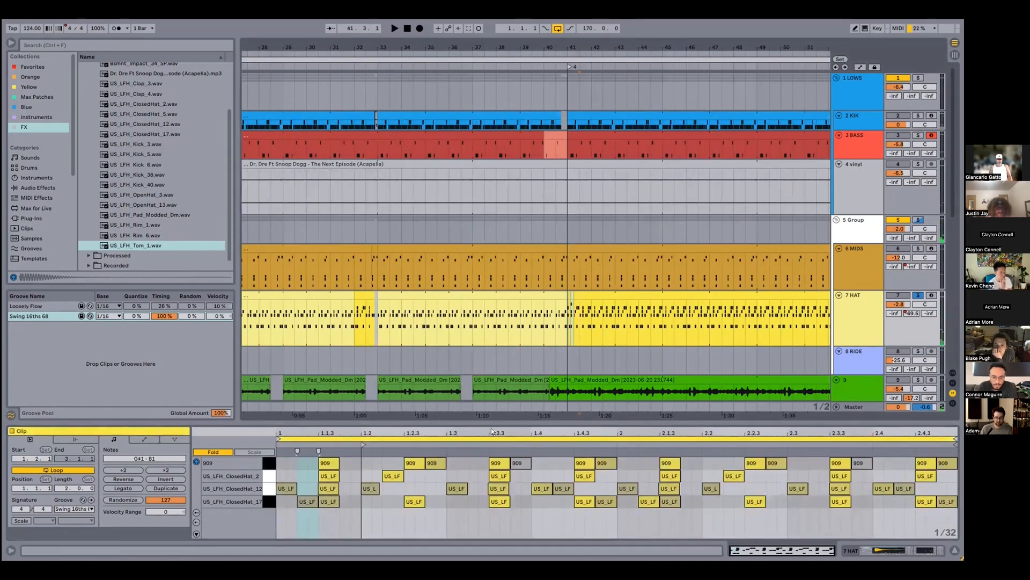
Audition the 909 row in the HAT clip, select its notes and play the hat pattern from about bar 43
{"action": "left_click", "coordinate": [264, 461]}
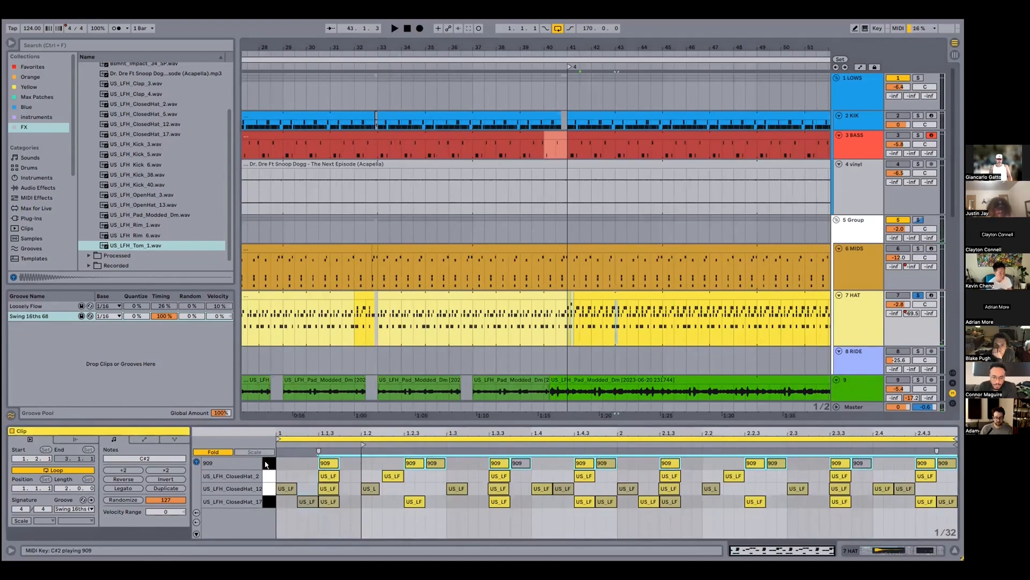
{"action": "key", "text": "space"}
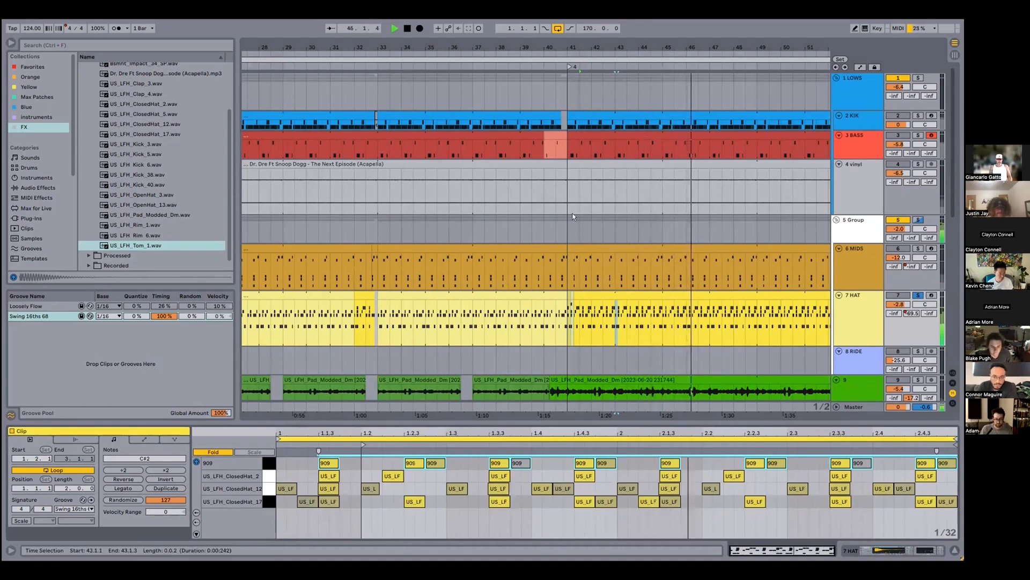
{"action": "key", "text": "space"}
Check the HAT clip's available grooves and leave Swing 16ths 68 assigned
{"action": "left_click_drag", "start_coordinate": [609, 47], "coordinate": [496, 20]}
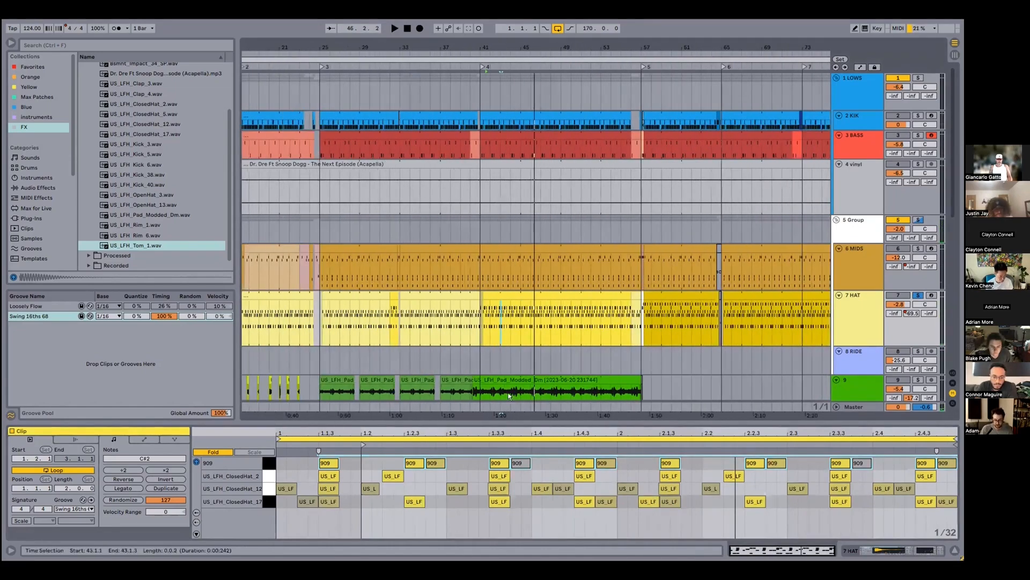
{"action": "left_click", "coordinate": [75, 509]}
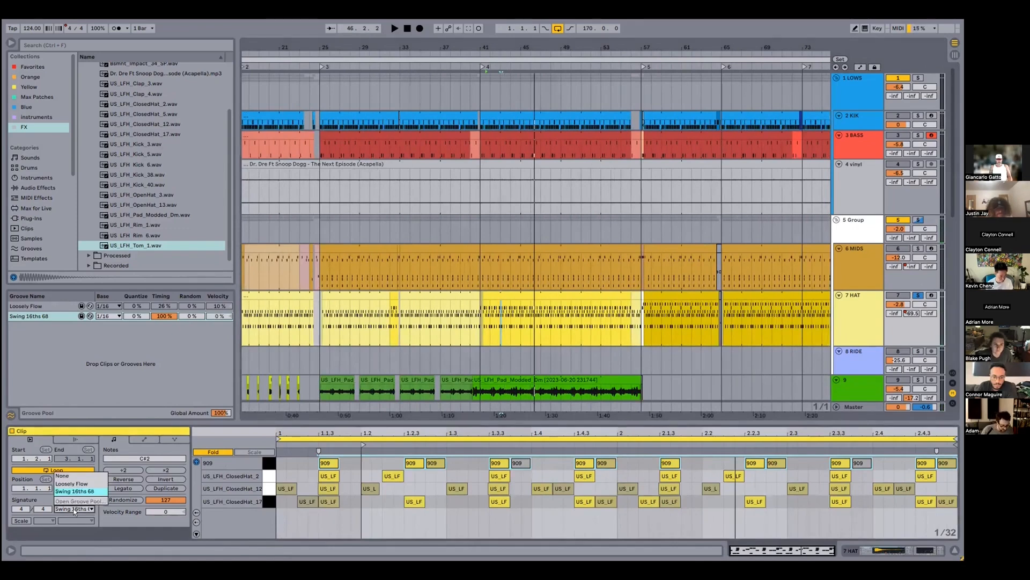
{"action": "left_click", "coordinate": [74, 510]}
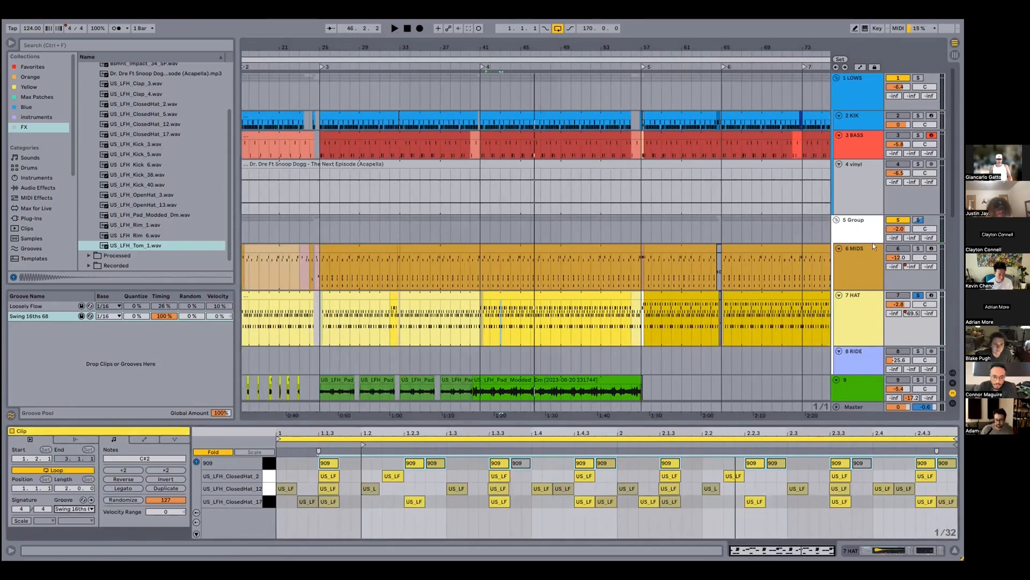
Solo the whole drum group and play it, adding the LOWS group to the solo during playback
{"action": "left_click", "coordinate": [917, 220]}
{"action": "key", "text": "space"}
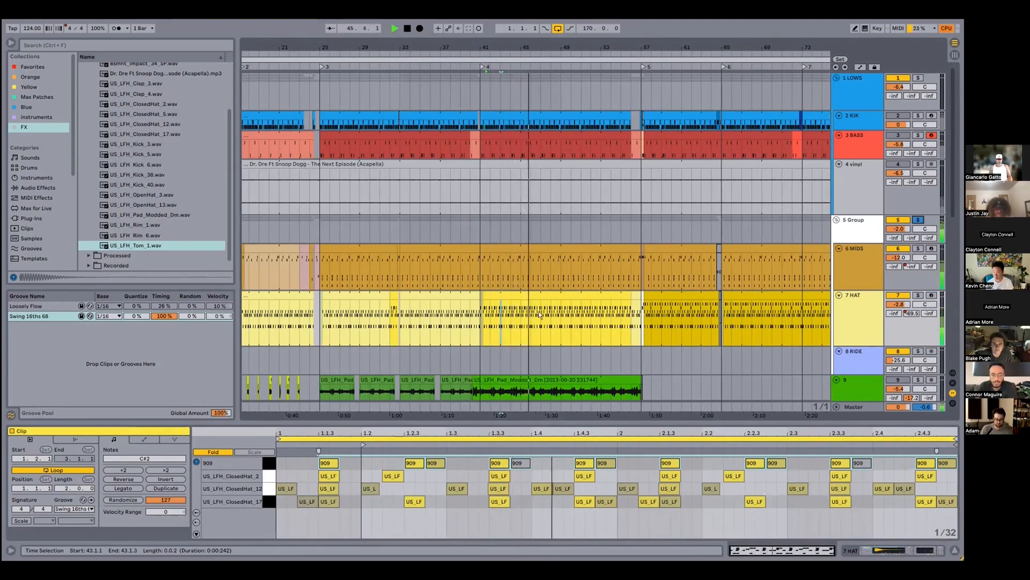
{"action": "left_click", "coordinate": [916, 78]}
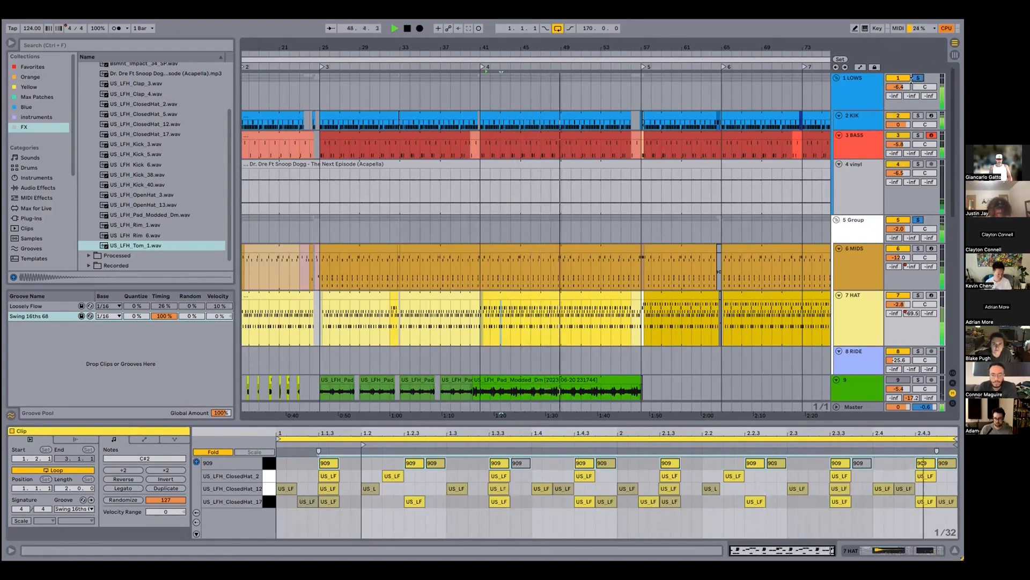
{"action": "key", "text": "space"}
Solo track 9, open its long US_LFH_Pad_Modded_Dm clip and place the playback start at bar 41
{"action": "left_click_drag", "start_coordinate": [536, 42], "coordinate": [522, 155]}
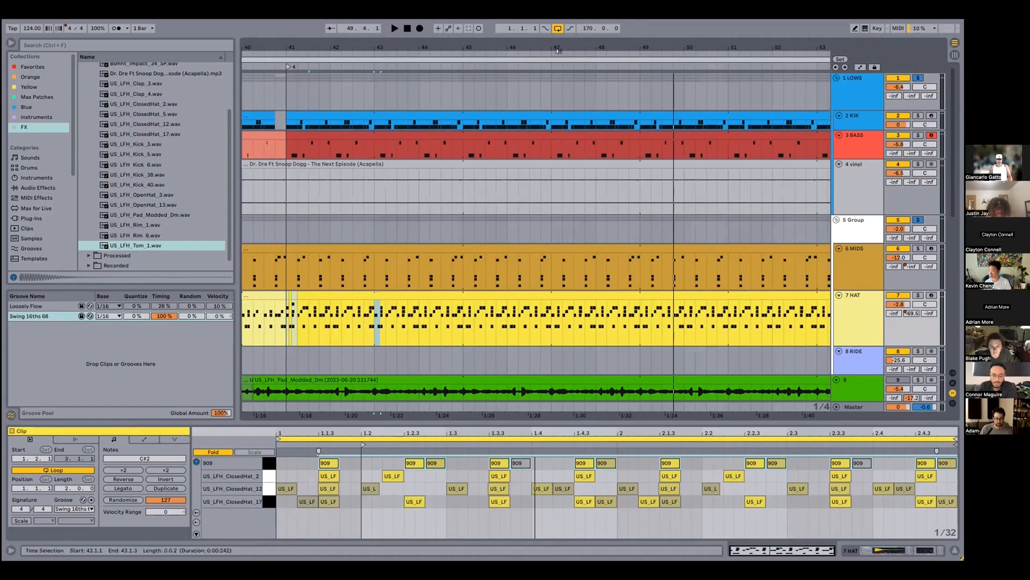
{"action": "scroll", "coordinate": [573, 207], "scroll_direction": "down", "scroll_amount": 5}
{"action": "scroll", "coordinate": [573, 207], "scroll_direction": "down", "scroll_amount": 3}
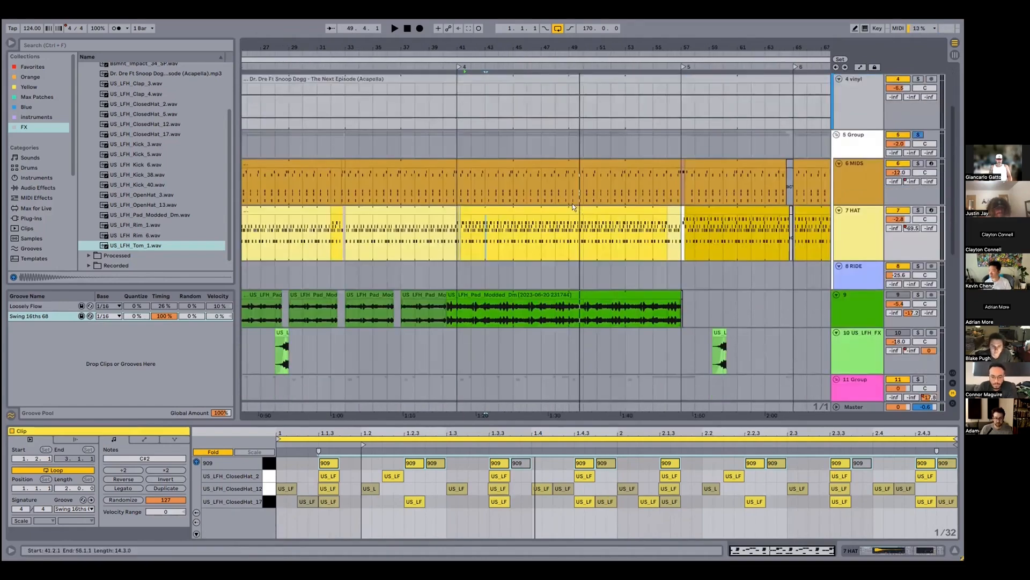
{"action": "scroll", "coordinate": [577, 201], "scroll_direction": "down", "scroll_amount": 1}
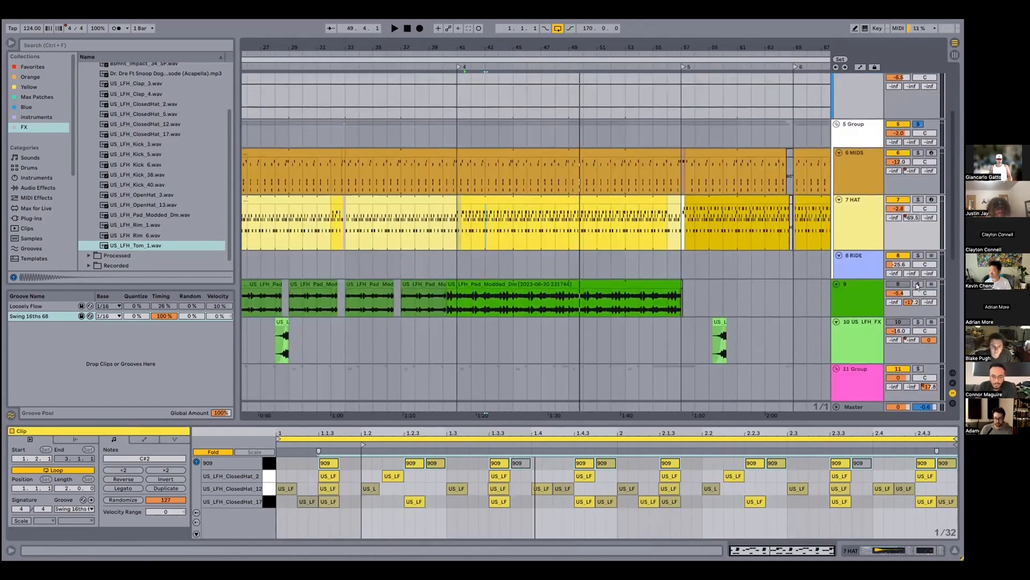
{"action": "left_click", "coordinate": [426, 295]}
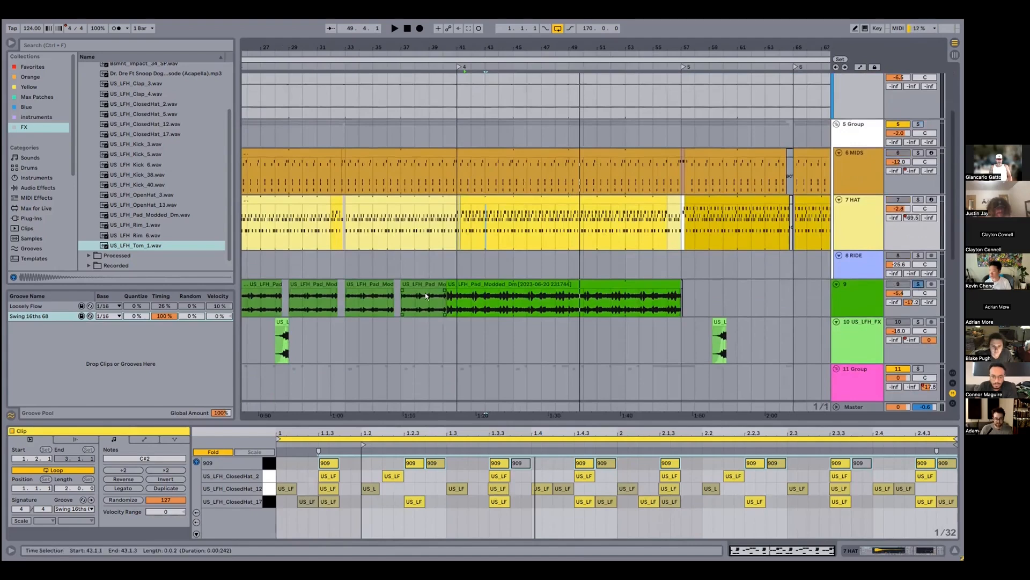
{"action": "left_click", "coordinate": [461, 300]}
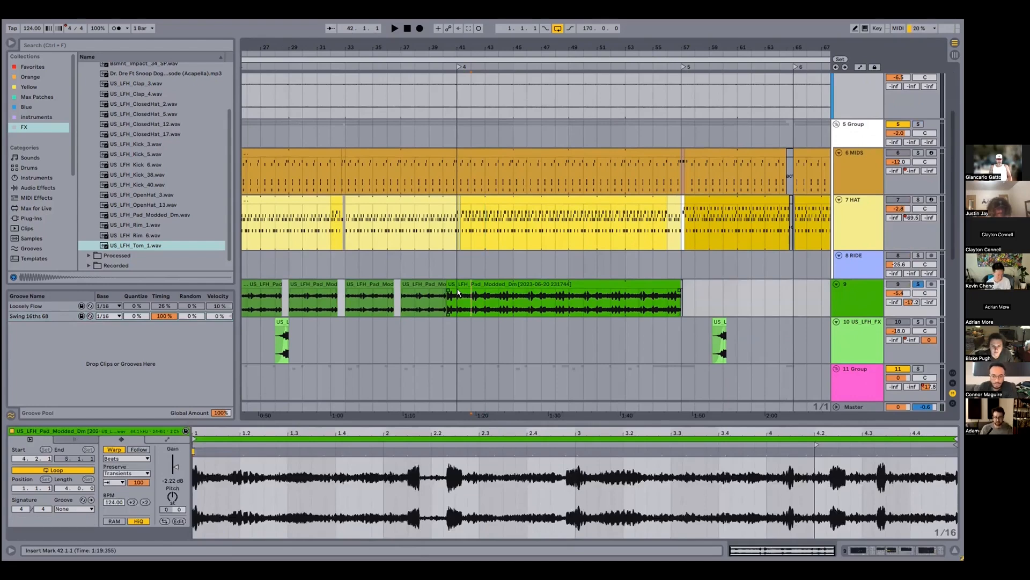
{"action": "left_click", "coordinate": [456, 292]}
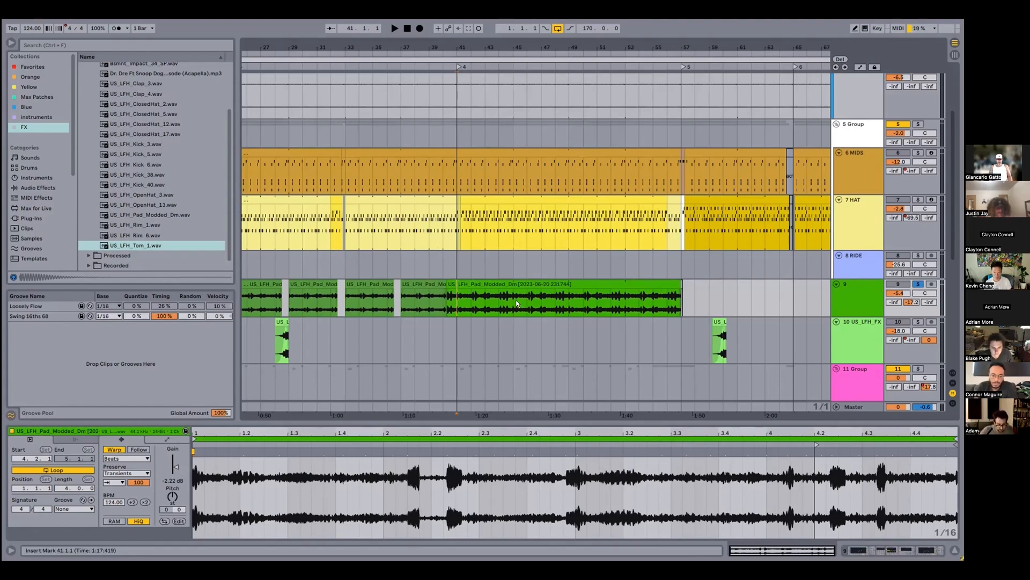
Play the soloed pad from bar 41 and show its effects chain from the first EQ Eight through the final Utility
{"action": "key", "text": "space"}
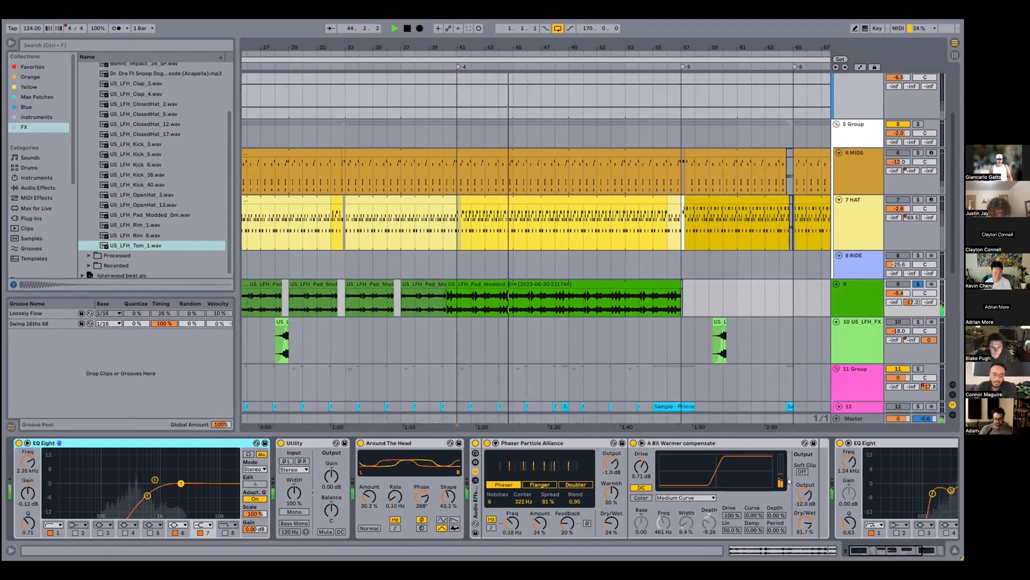
{"action": "scroll", "coordinate": [838, 527], "scroll_direction": "right", "scroll_amount": 5}
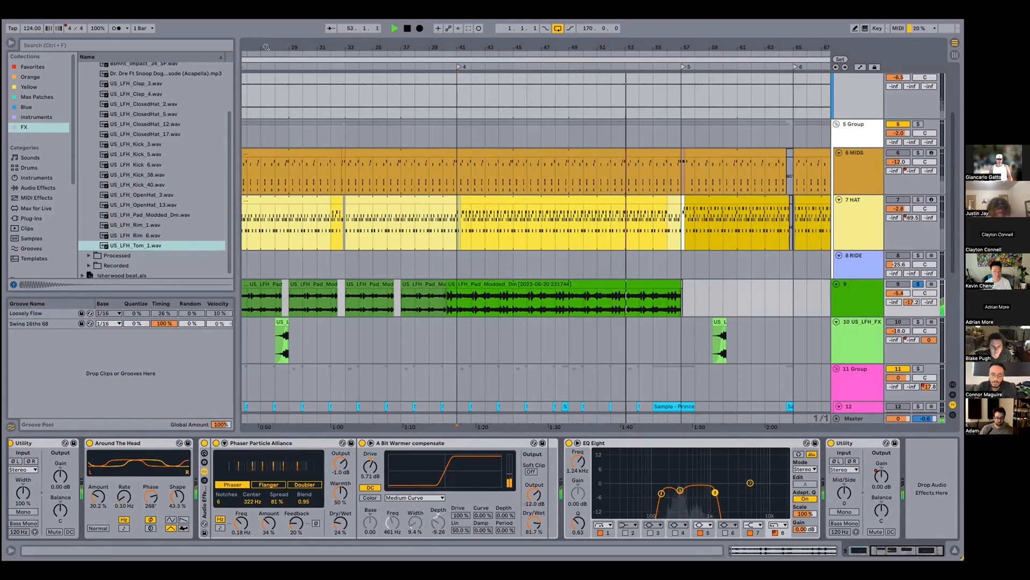
{"action": "key", "text": "space"}
Show the short chopped pad clips between bars 13 and 23 on track 9 and play them soloed from 19.4
{"action": "left_click_drag", "start_coordinate": [266, 47], "coordinate": [466, 61]}
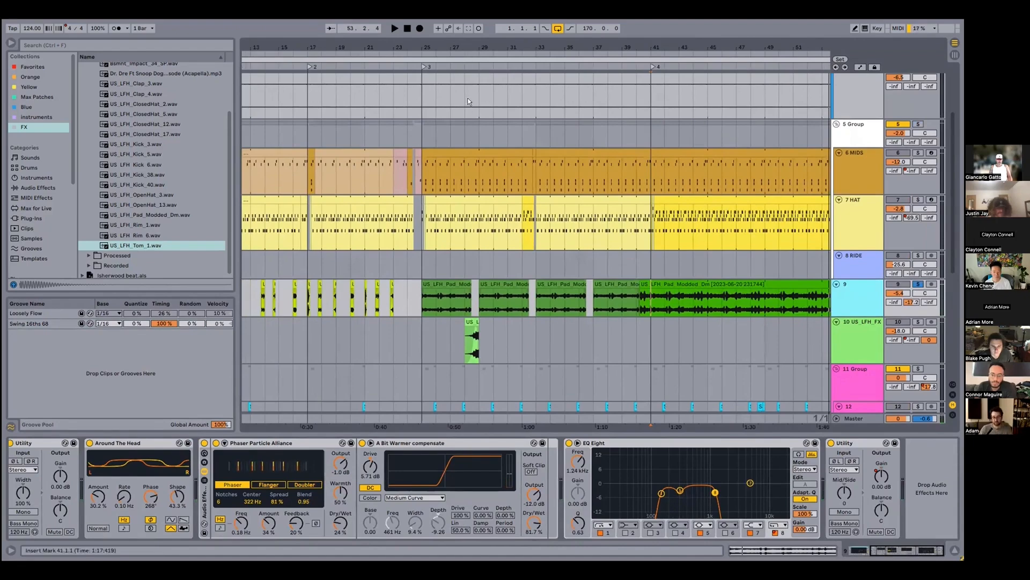
{"action": "left_click_drag", "start_coordinate": [370, 41], "coordinate": [423, 107]}
{"action": "left_click_drag", "start_coordinate": [294, 49], "coordinate": [466, 280]}
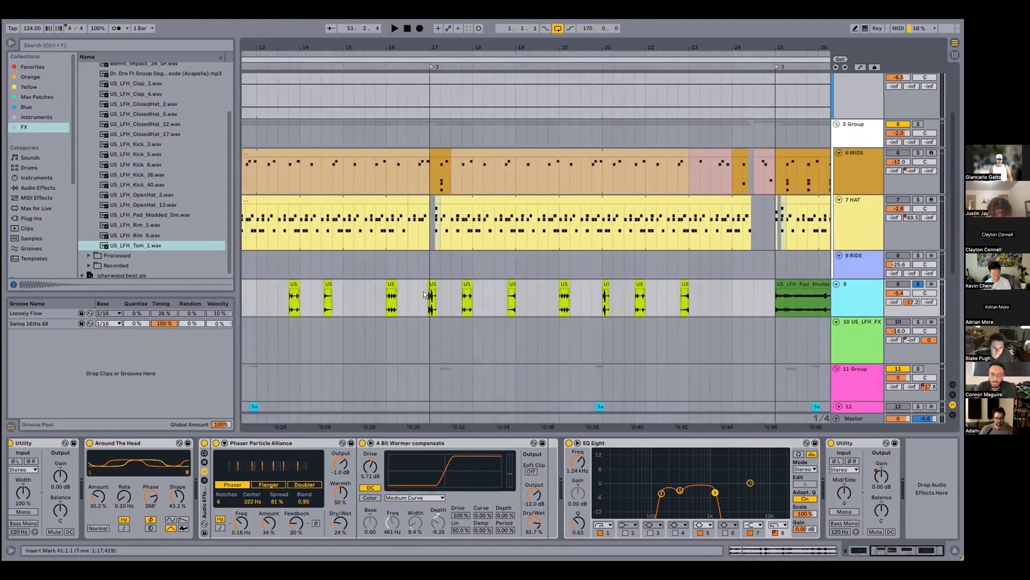
{"action": "left_click", "coordinate": [547, 290]}
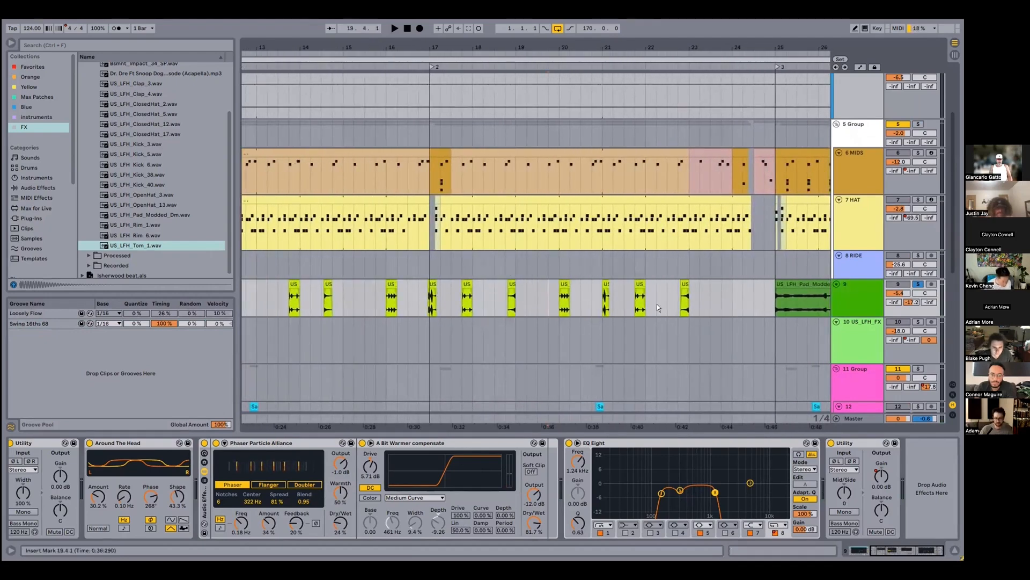
{"action": "key", "text": "space"}
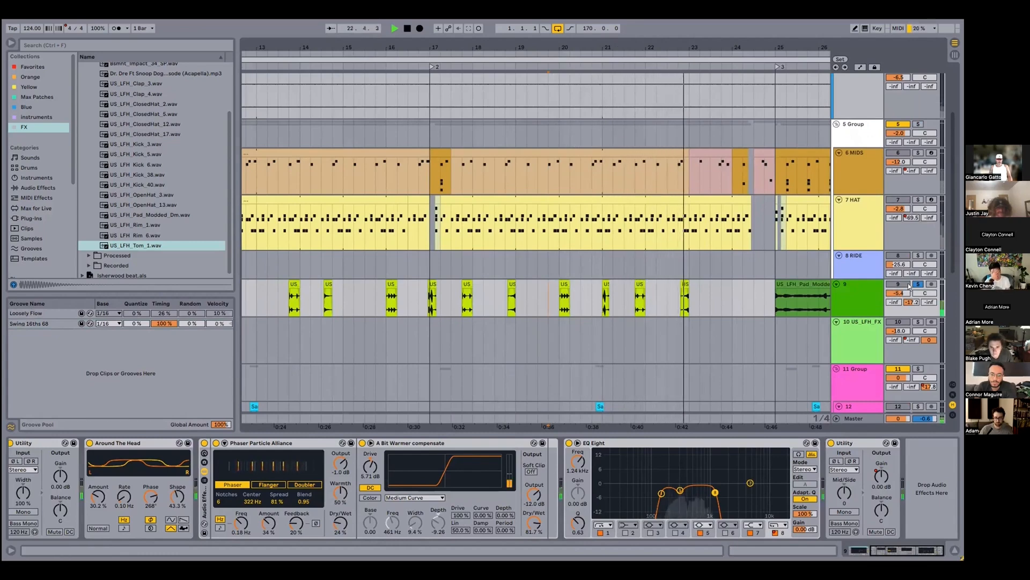
{"action": "key", "text": "space"}
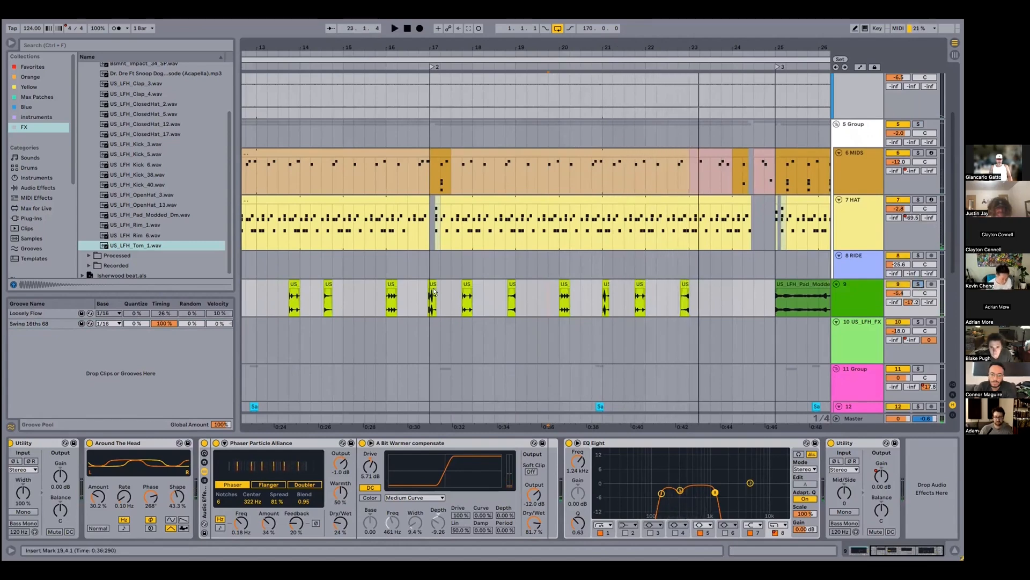
Play all tracks together without solos from bar 17 to hear the chopped pad clips in the mix
{"action": "left_click", "coordinate": [429, 296]}
{"action": "key", "text": "space"}
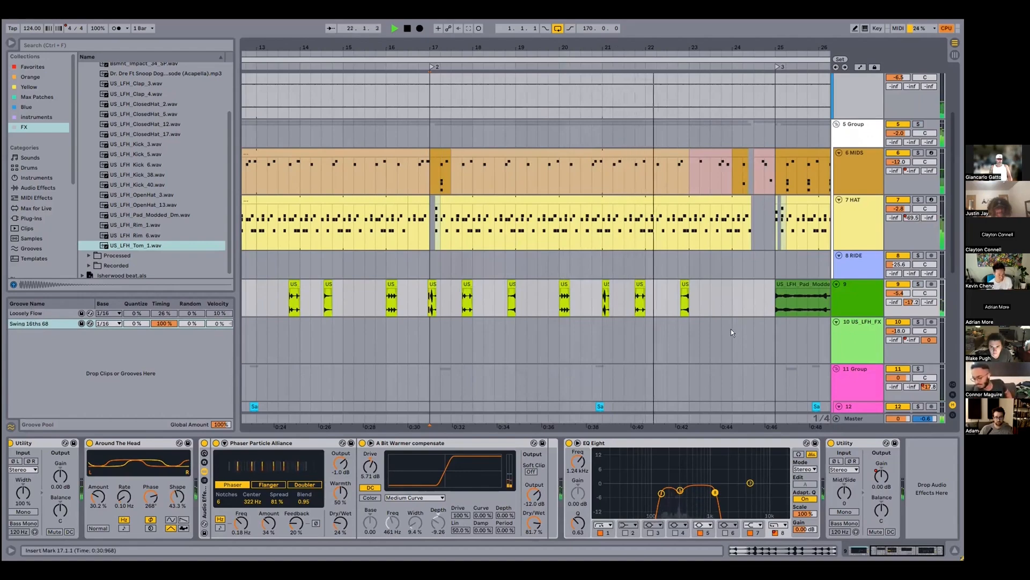
{"action": "key", "text": "space"}
{"action": "scroll", "coordinate": [628, 231], "scroll_direction": "down", "scroll_amount": 2}
{"action": "scroll", "coordinate": [629, 231], "scroll_direction": "down", "scroll_amount": 3}
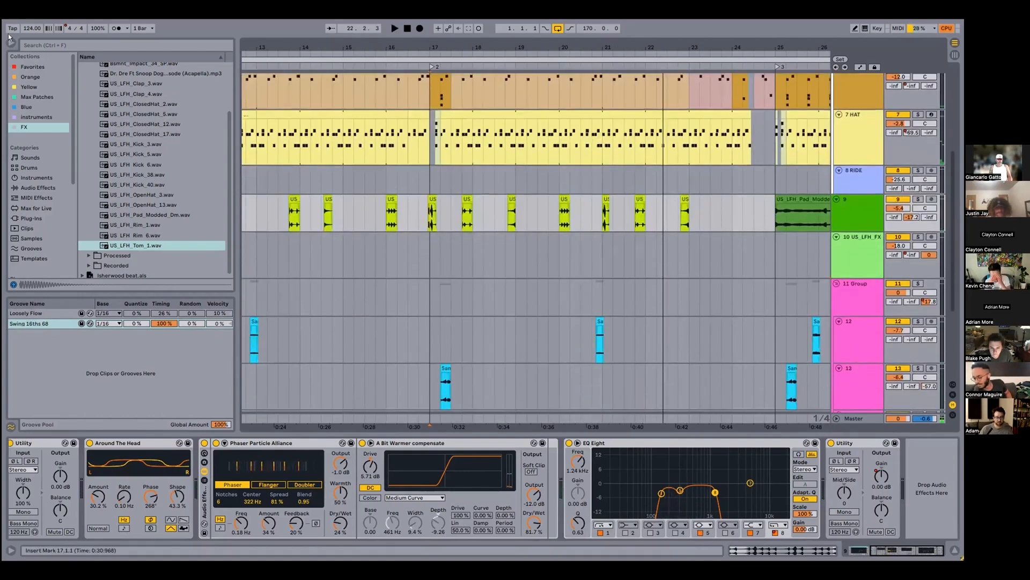
Search the browser for "lfh modded" and preview the original US_LFH_Pad_Modded_Dm.wav sample
{"action": "key", "text": "ctrl+alt+b"}
{"action": "scroll", "coordinate": [629, 228], "scroll_direction": "down", "scroll_amount": 1}
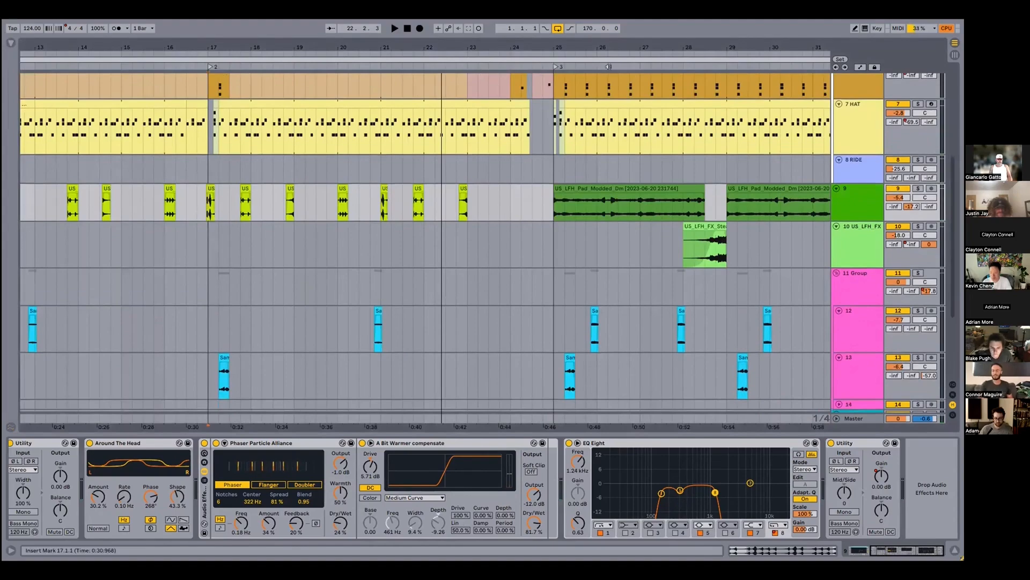
{"action": "left_click_drag", "start_coordinate": [560, 39], "coordinate": [248, 21]}
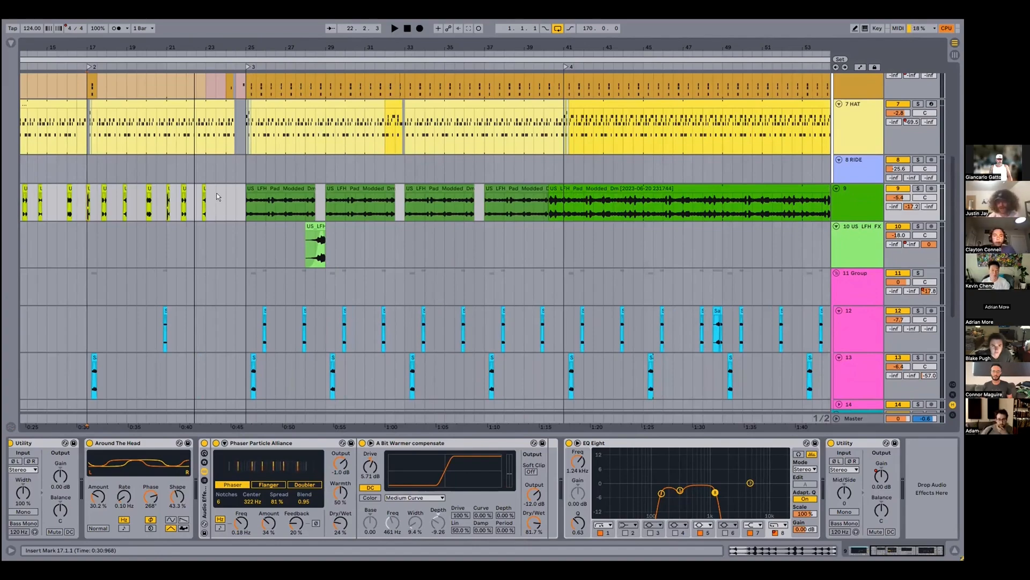
{"action": "left_click", "coordinate": [10, 43]}
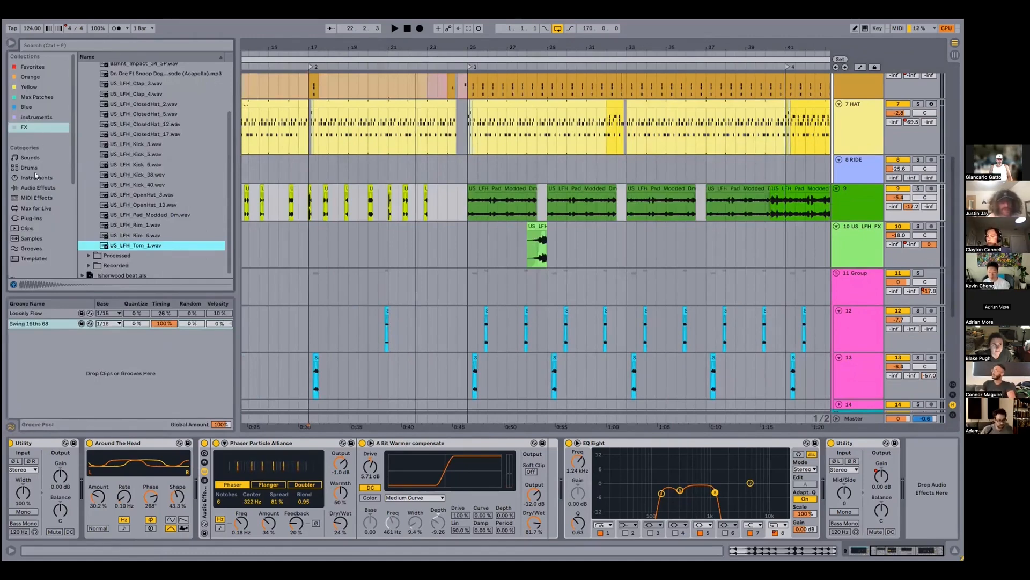
{"action": "left_click", "coordinate": [66, 43]}
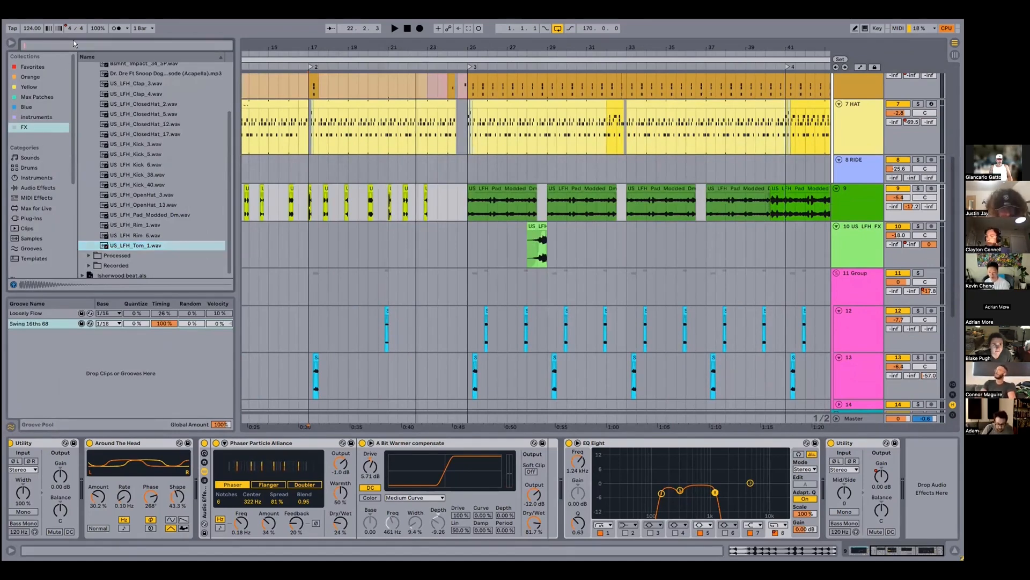
{"action": "type", "text": "lfh modded"}
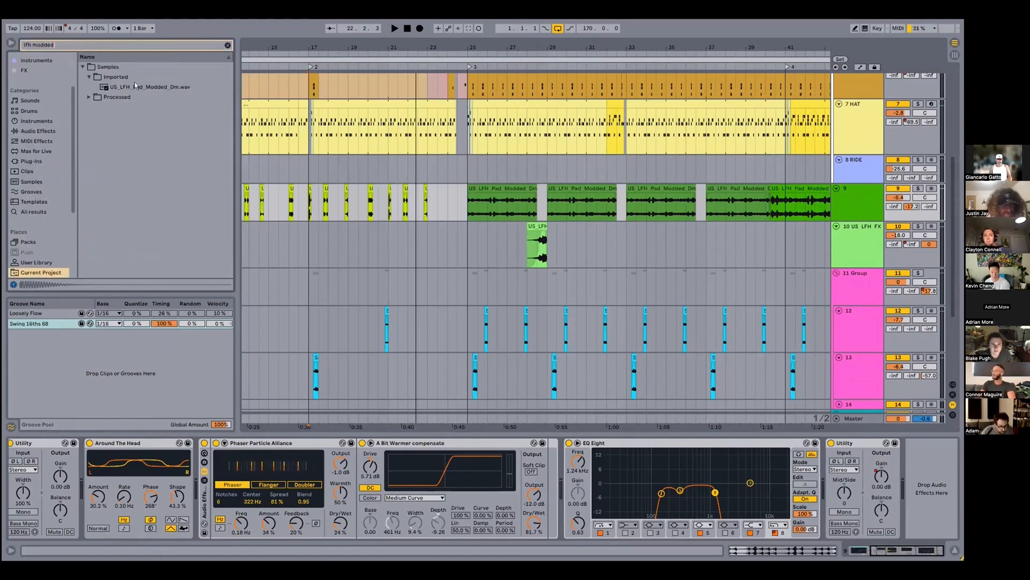
{"action": "left_click", "coordinate": [135, 85]}
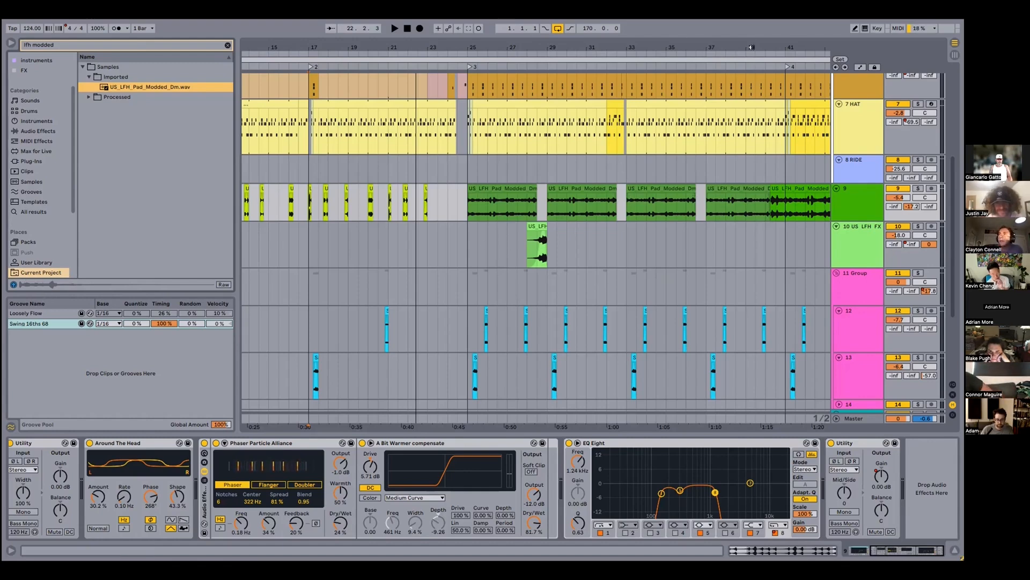
Solo track 9 and play its repeated pad clips from bar 25
{"action": "left_click_drag", "start_coordinate": [749, 46], "coordinate": [528, 196]}
{"action": "scroll", "coordinate": [529, 196], "scroll_direction": "left", "scroll_amount": 5}
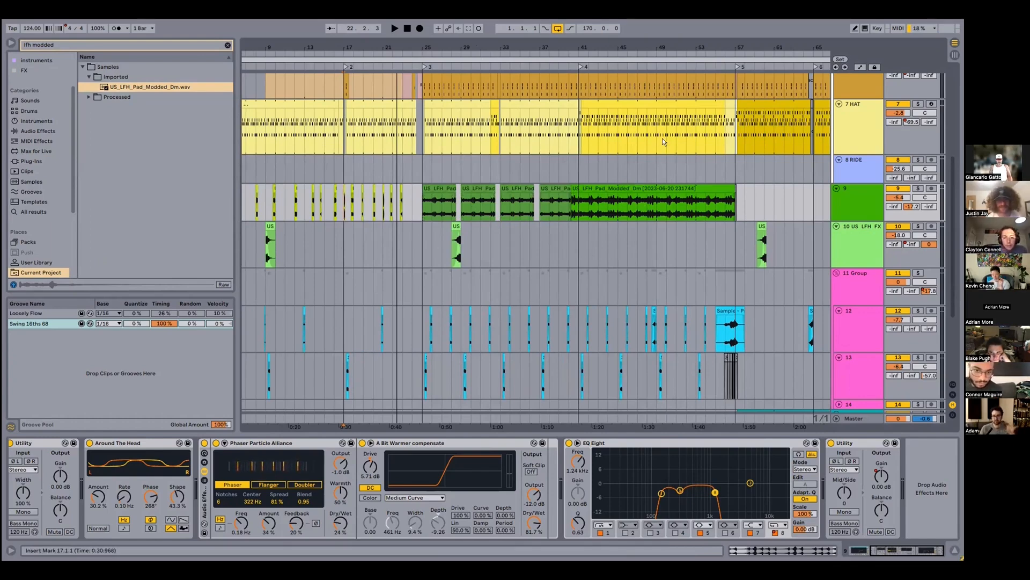
{"action": "left_click", "coordinate": [424, 188]}
{"action": "left_click", "coordinate": [918, 188]}
{"action": "key", "text": "space"}
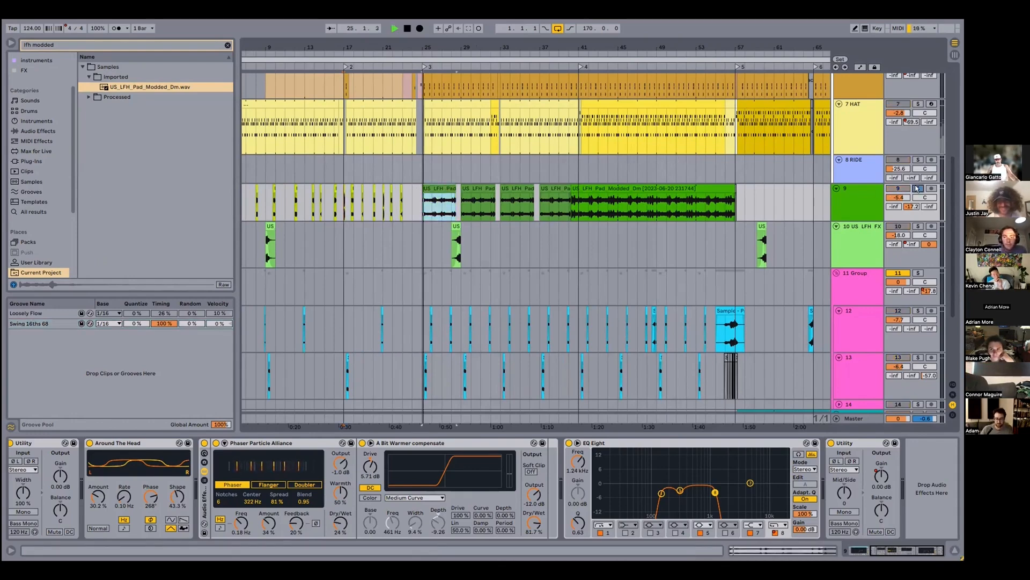
Open the pad clip starting at bar 37 to show its waveform, and preview the original pad sample again for comparison
{"action": "left_click", "coordinate": [555, 188]}
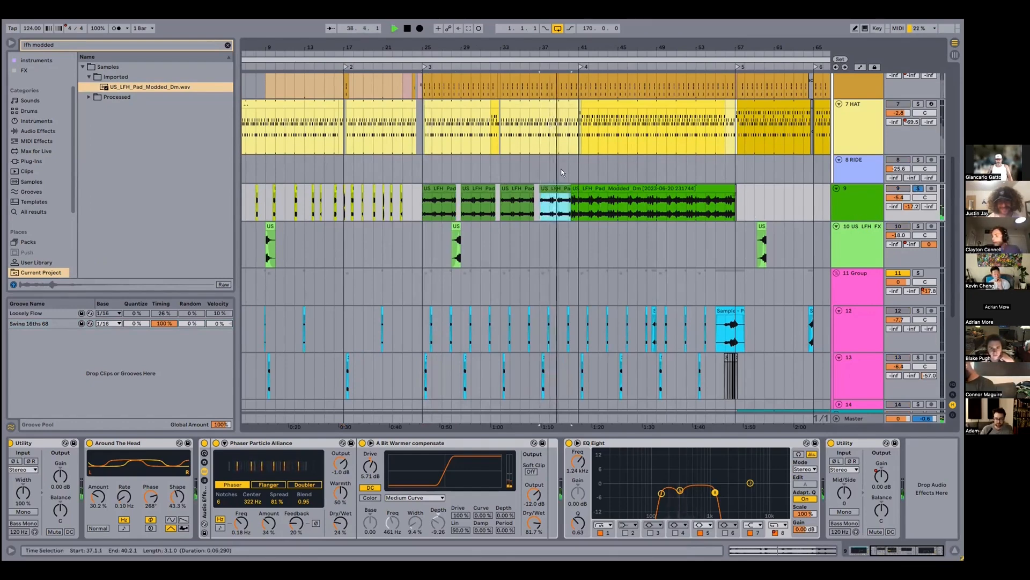
{"action": "double_click", "coordinate": [557, 186]}
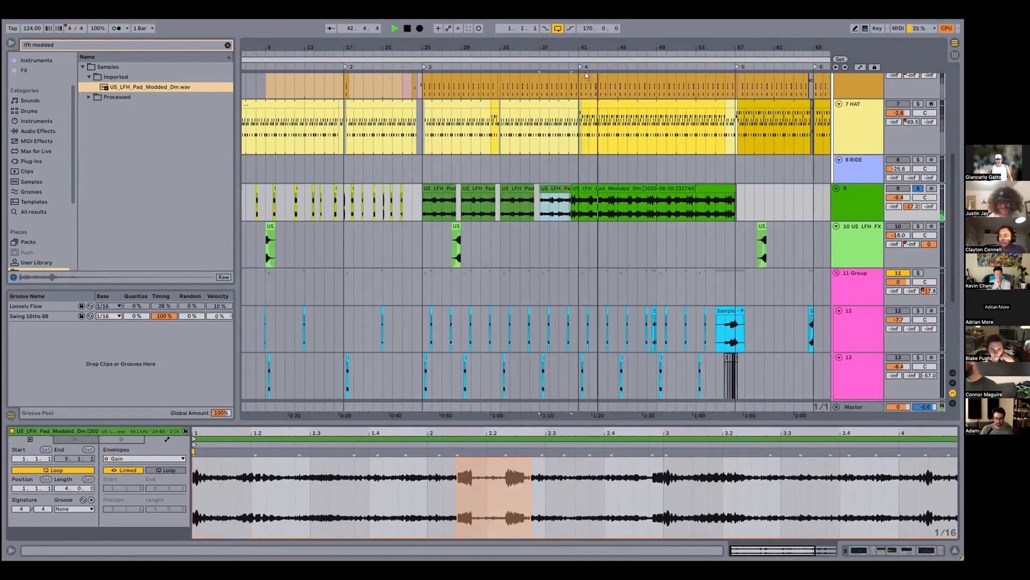
{"action": "scroll", "coordinate": [400, 155], "scroll_direction": "up", "scroll_amount": 3}
{"action": "scroll", "coordinate": [401, 155], "scroll_direction": "up", "scroll_amount": 3}
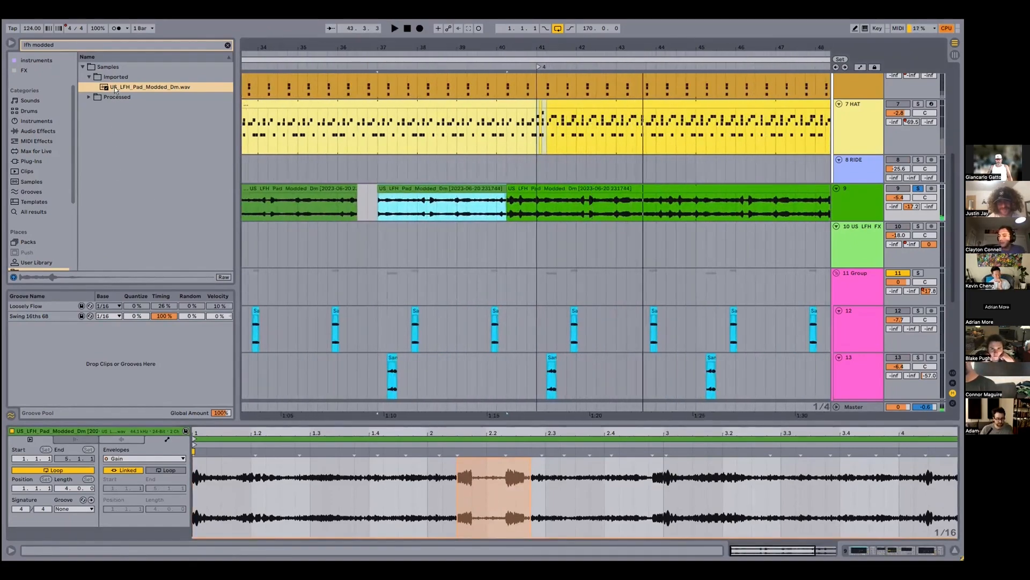
{"action": "key", "text": "space"}
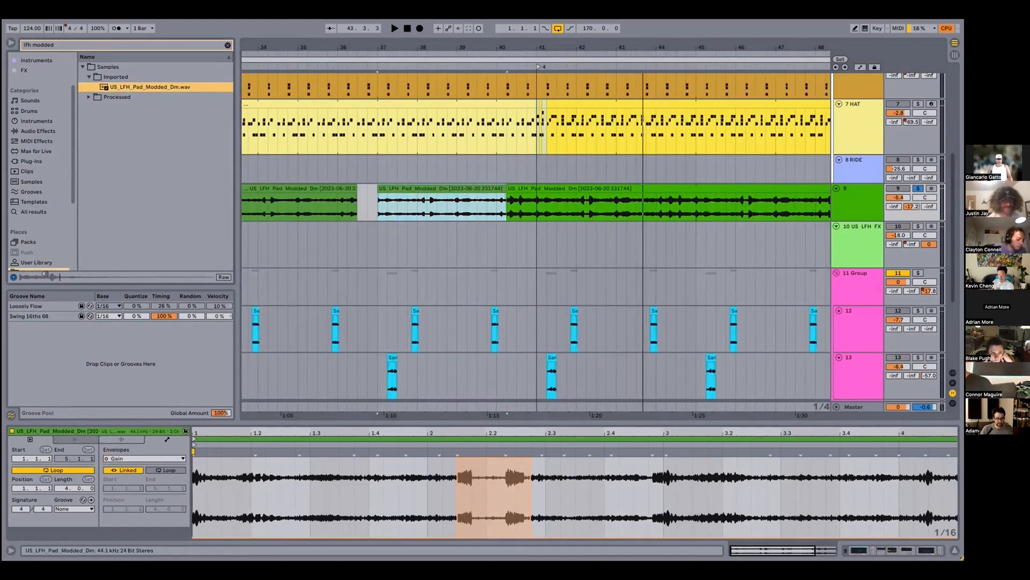
Open the long pad clip spanning bars 40 to 57 on track 9 and play it soloed from bar 41
{"action": "left_click", "coordinate": [567, 192]}
{"action": "key", "text": "space"}
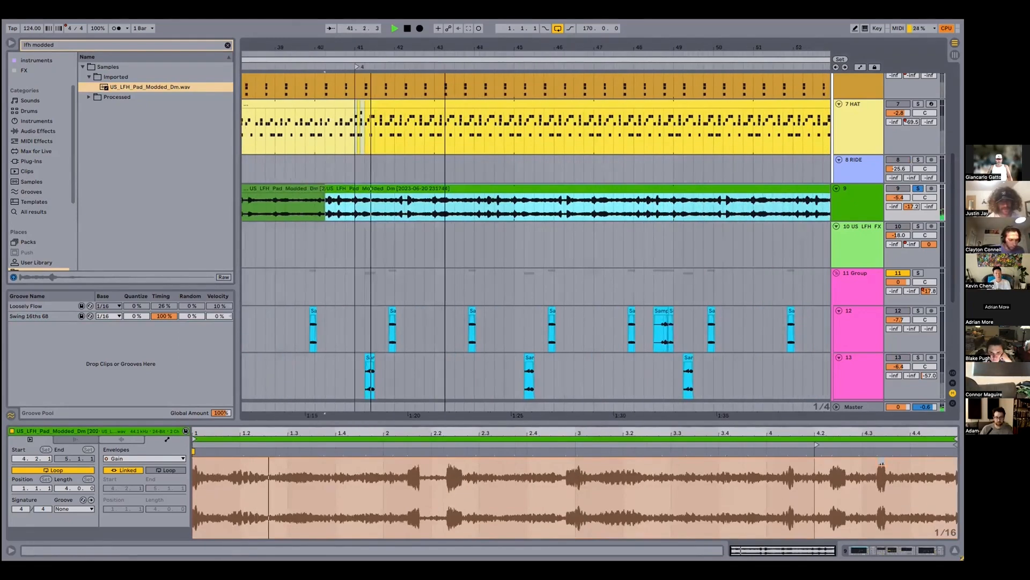
{"action": "left_click_drag", "start_coordinate": [445, 47], "coordinate": [423, 41]}
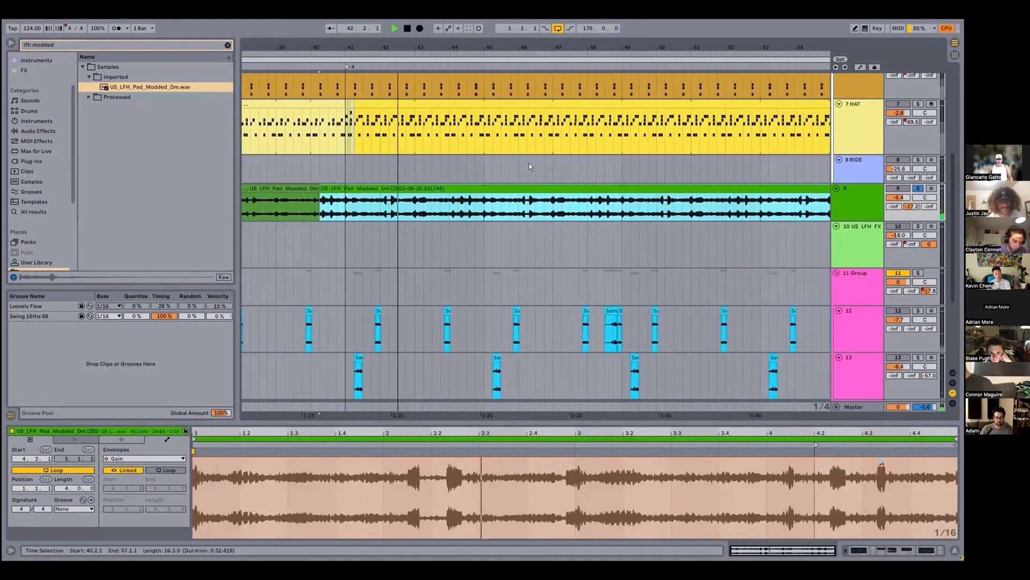
{"action": "key", "text": "space"}
Hide the browser and open the "Deformation Professionelle (Isherwood Remix)" reference clip starting at bar 41 on track 17
{"action": "scroll", "coordinate": [728, 278], "scroll_direction": "down", "scroll_amount": 10}
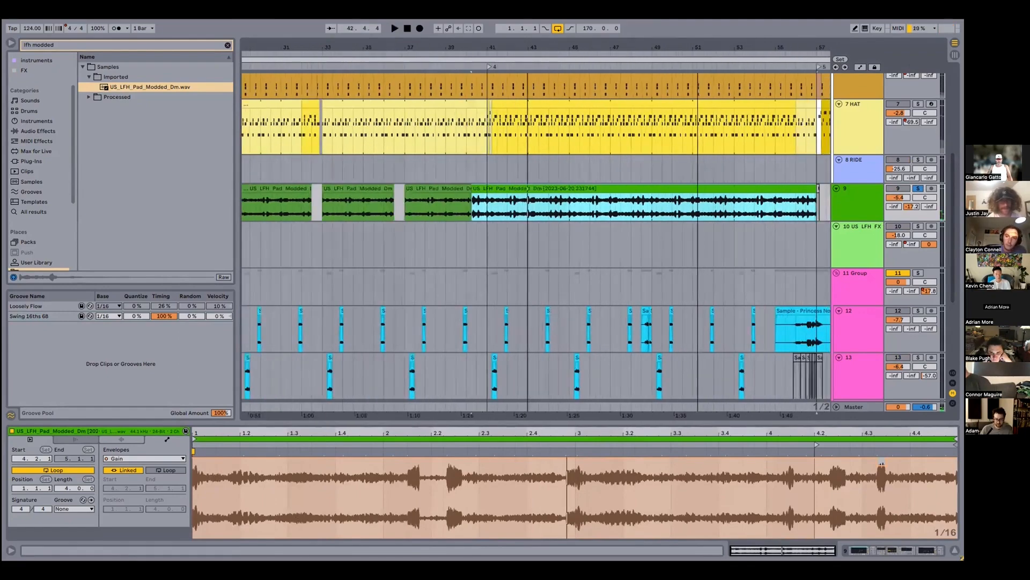
{"action": "scroll", "coordinate": [728, 278], "scroll_direction": "down", "scroll_amount": 5}
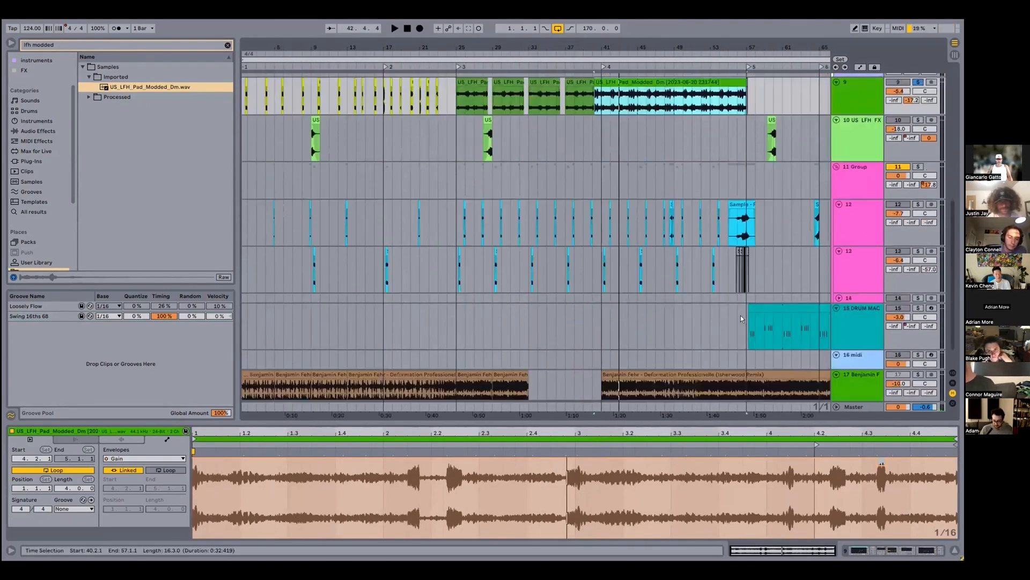
{"action": "left_click", "coordinate": [7, 44]}
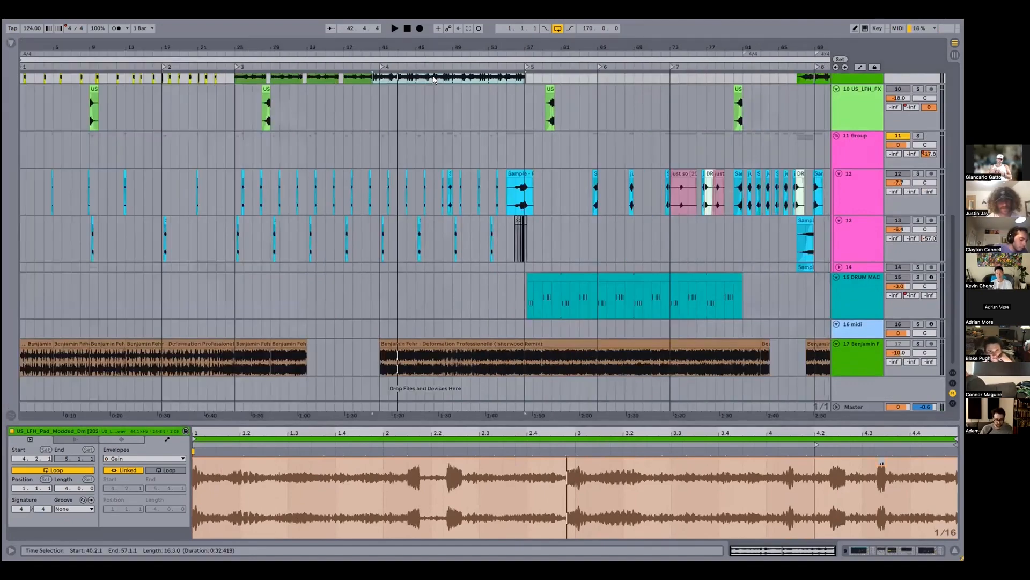
{"action": "left_click", "coordinate": [455, 352]}
{"action": "scroll", "coordinate": [495, 298], "scroll_direction": "up", "scroll_amount": 1}
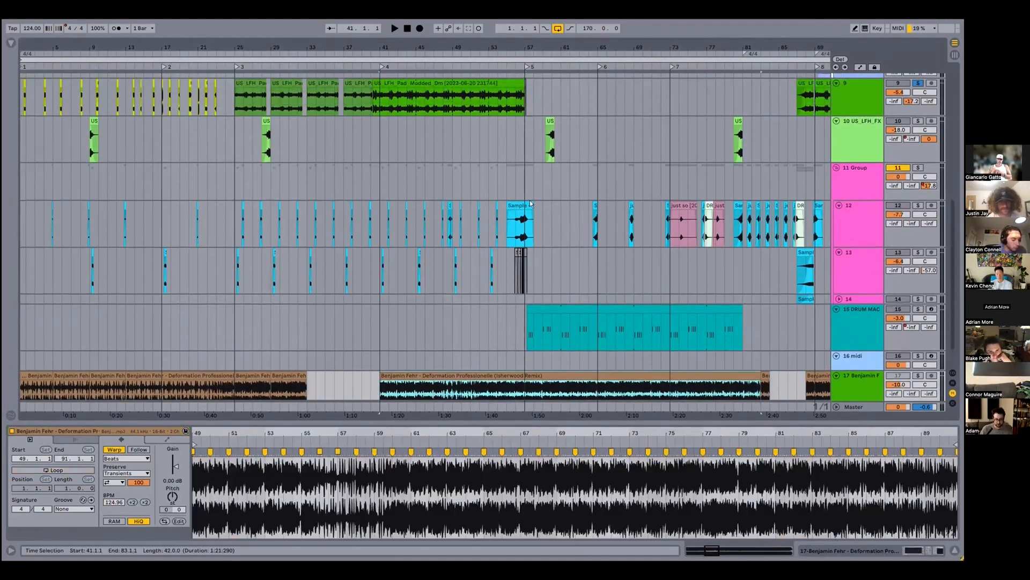
{"action": "scroll", "coordinate": [529, 200], "scroll_direction": "up", "scroll_amount": 1}
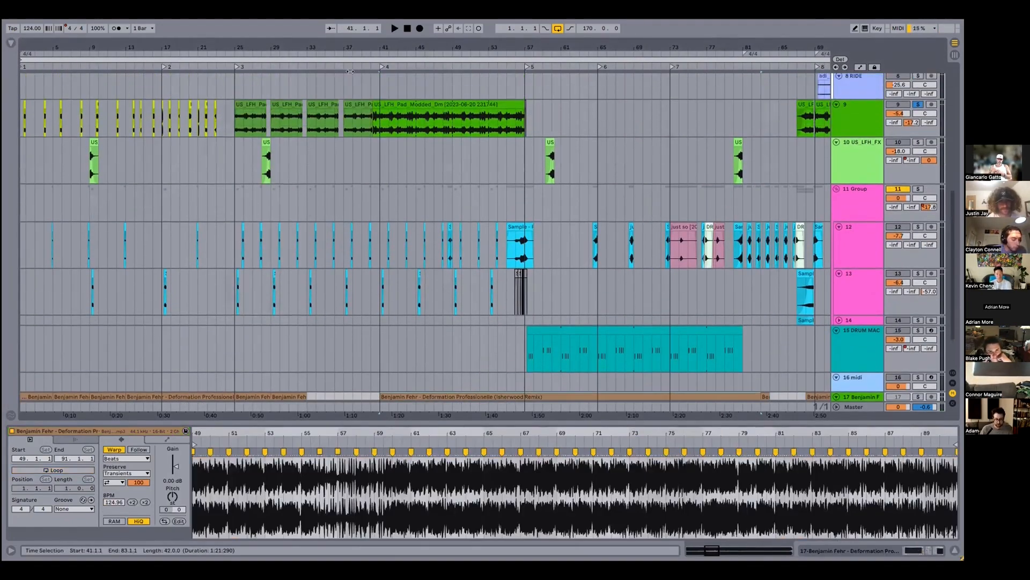
Solo track 17, play the reference song from bar 41 and raise the track volume to -2.2 dB
{"action": "left_click", "coordinate": [920, 189]}
{"action": "scroll", "coordinate": [429, 257], "scroll_direction": "down", "scroll_amount": 2}
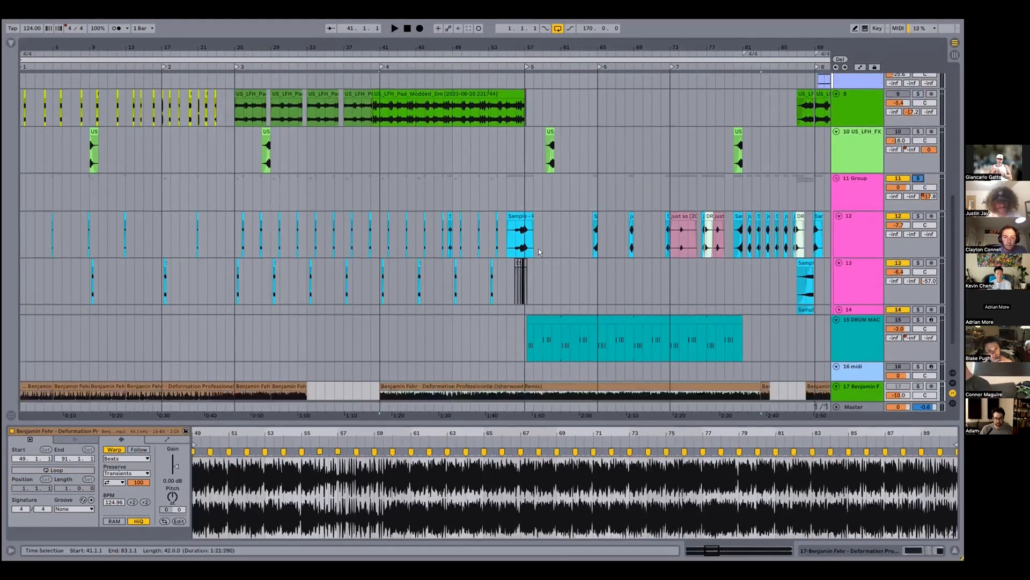
{"action": "left_click", "coordinate": [918, 344]}
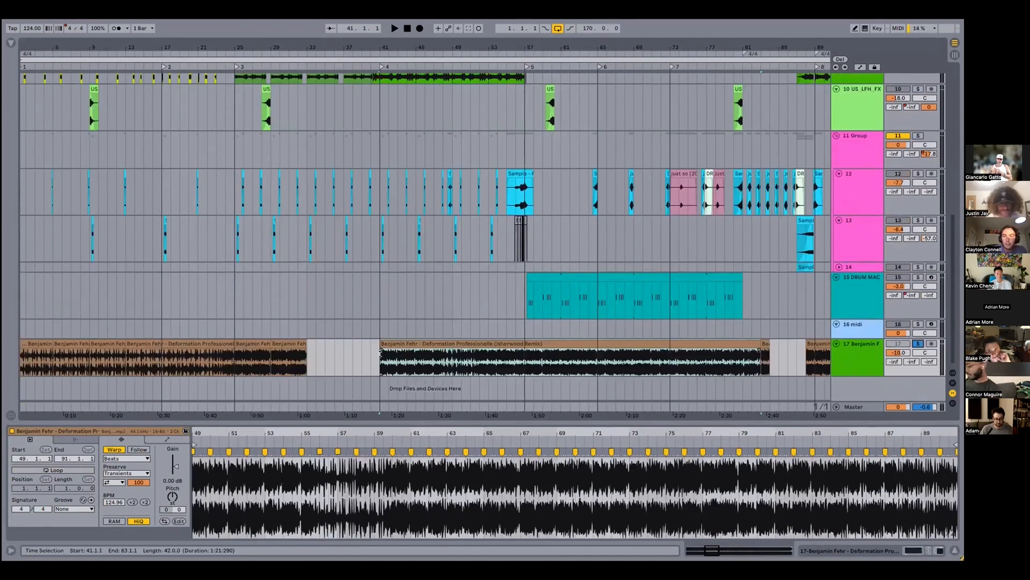
{"action": "key", "text": "space"}
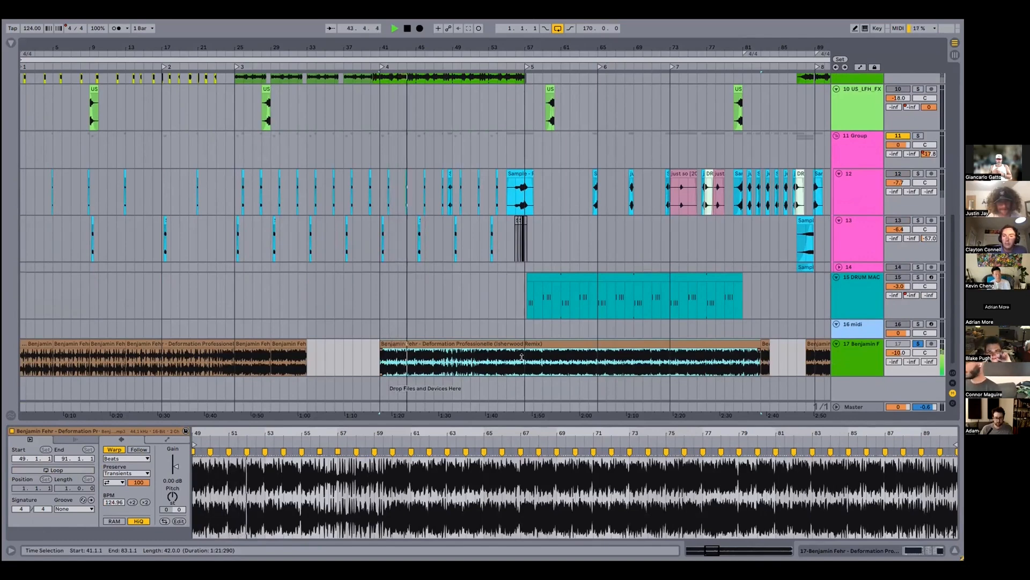
{"action": "left_click_drag", "start_coordinate": [899, 353], "coordinate": [898, 331]}
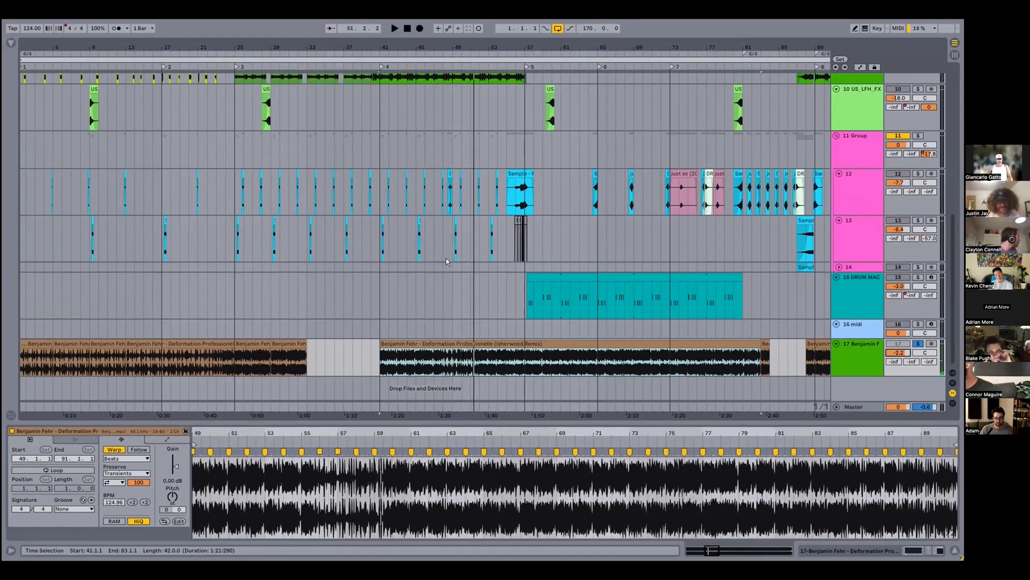
Solo group 11 and play its short vocal sample clips from bar 25
{"action": "left_click_drag", "start_coordinate": [420, 46], "coordinate": [523, 74]}
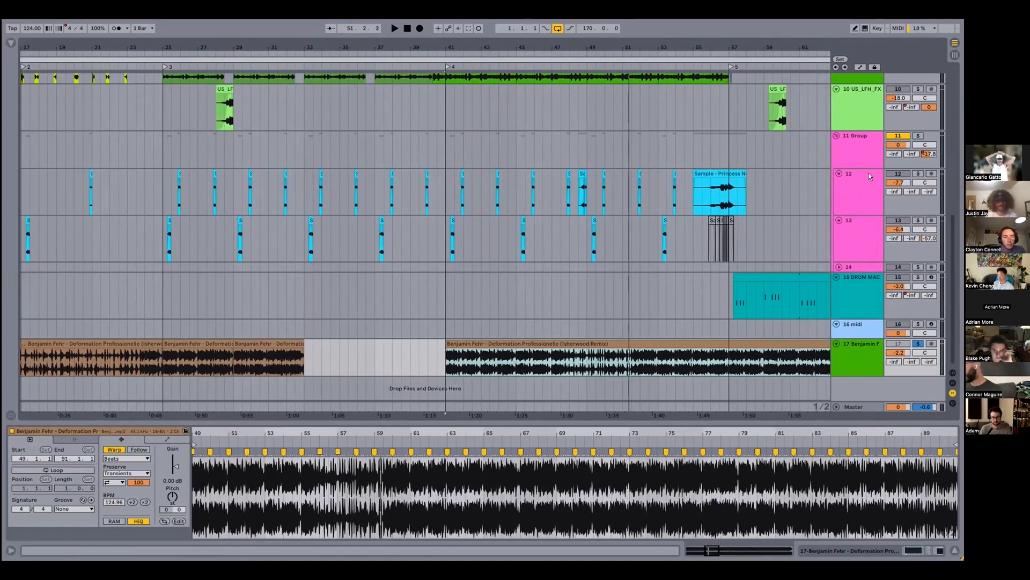
{"action": "left_click", "coordinate": [856, 141]}
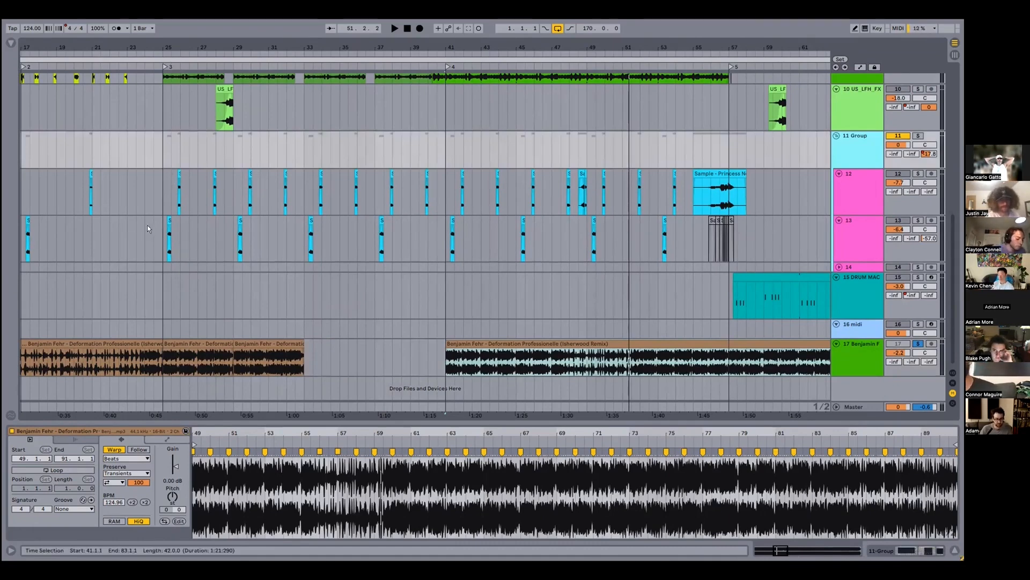
{"action": "left_click", "coordinate": [163, 171]}
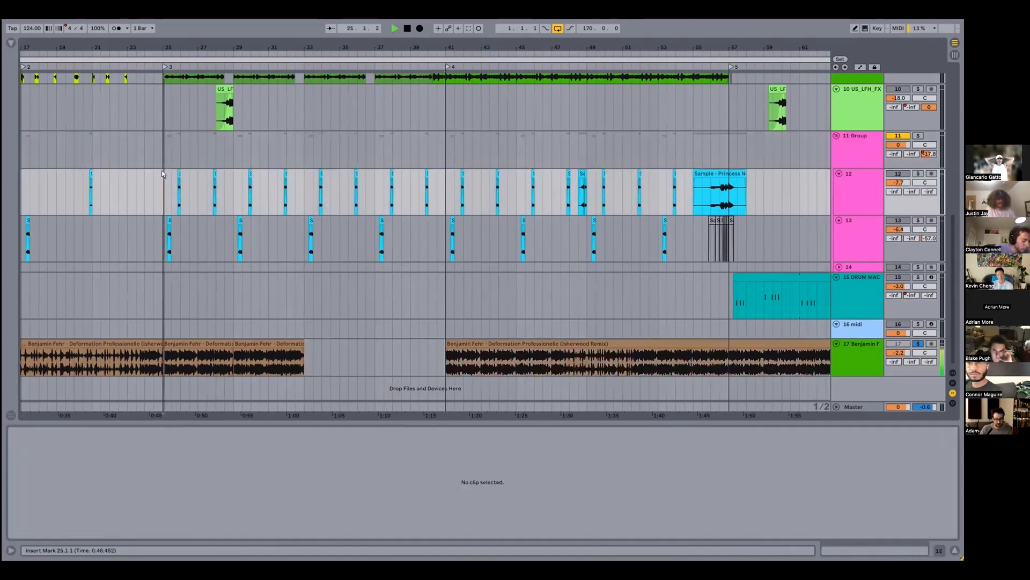
{"action": "key", "text": "space"}
{"action": "left_click", "coordinate": [918, 135]}
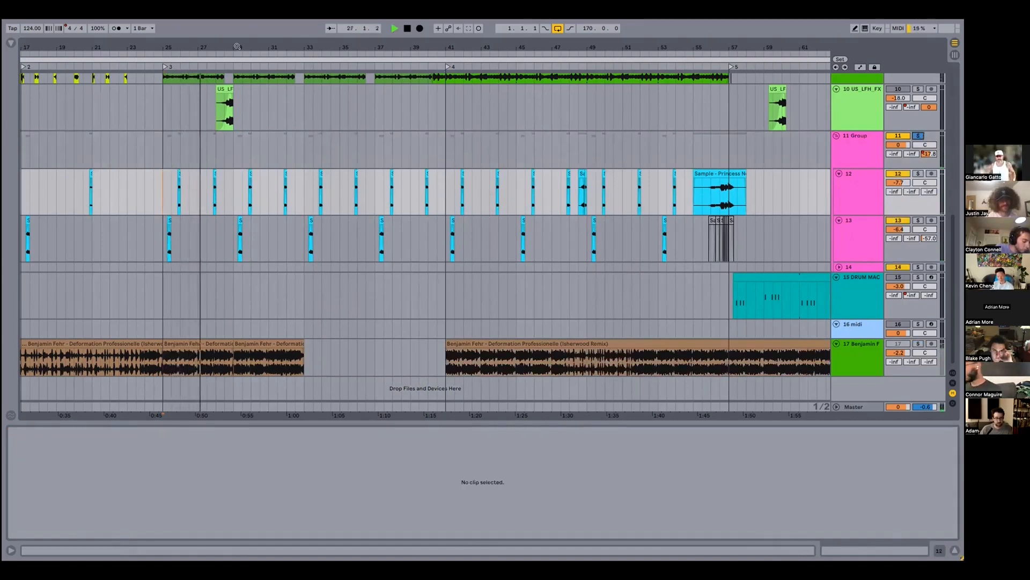
{"action": "left_click_drag", "start_coordinate": [238, 47], "coordinate": [236, 47]}
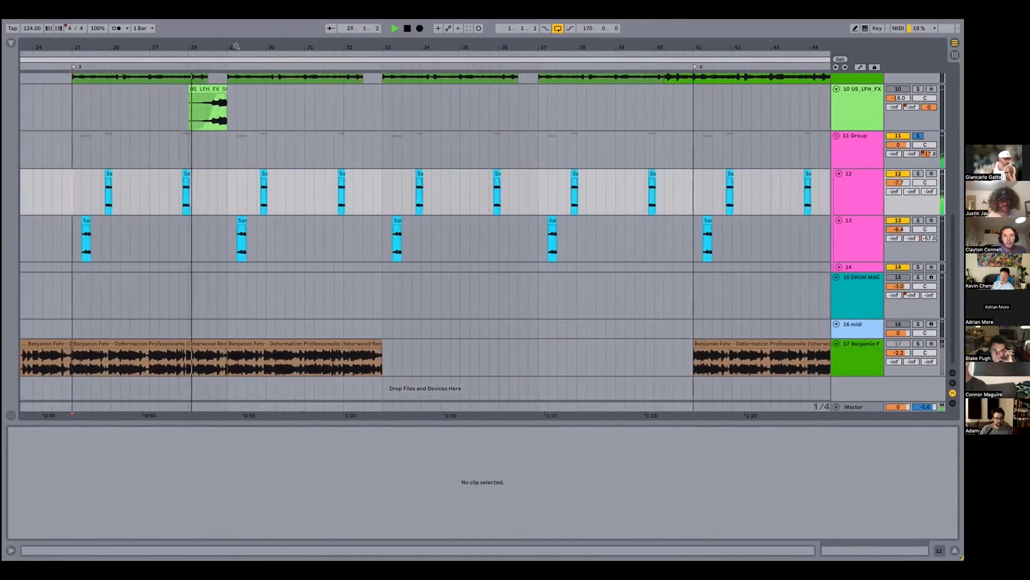
Show group 11's effects chain with EQ Eight, Delay and MConvolutionEZ while the vocal samples play, and stop playback
{"action": "left_click", "coordinate": [865, 172]}
{"action": "left_click", "coordinate": [865, 152]}
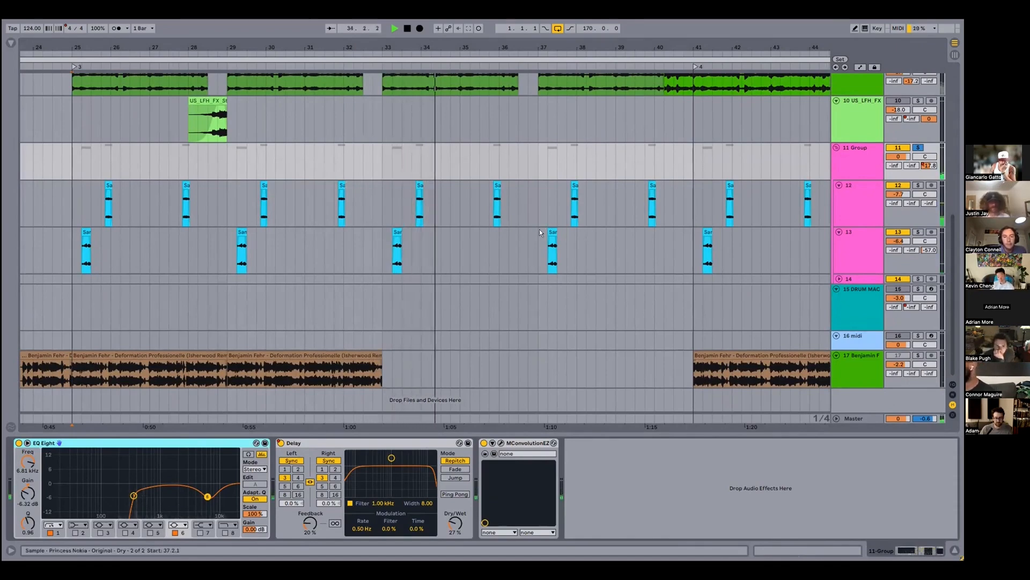
{"action": "key", "text": "space"}
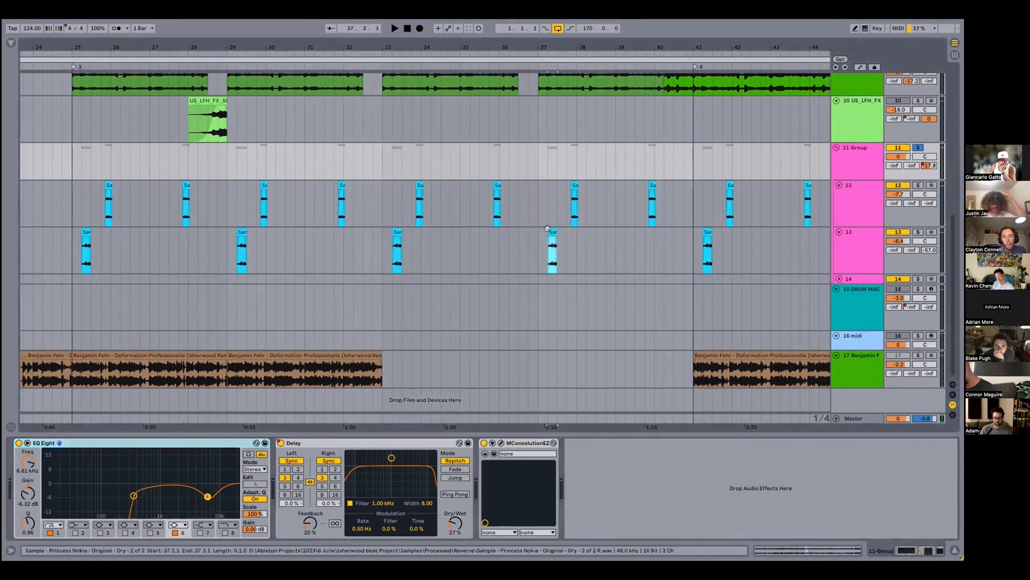
Audition the reversed Princess Nokia vocal clip at 37.2 on track 13 and the short clip near bar 38 on track 12
{"action": "left_click", "coordinate": [552, 244]}
{"action": "key", "text": "space"}
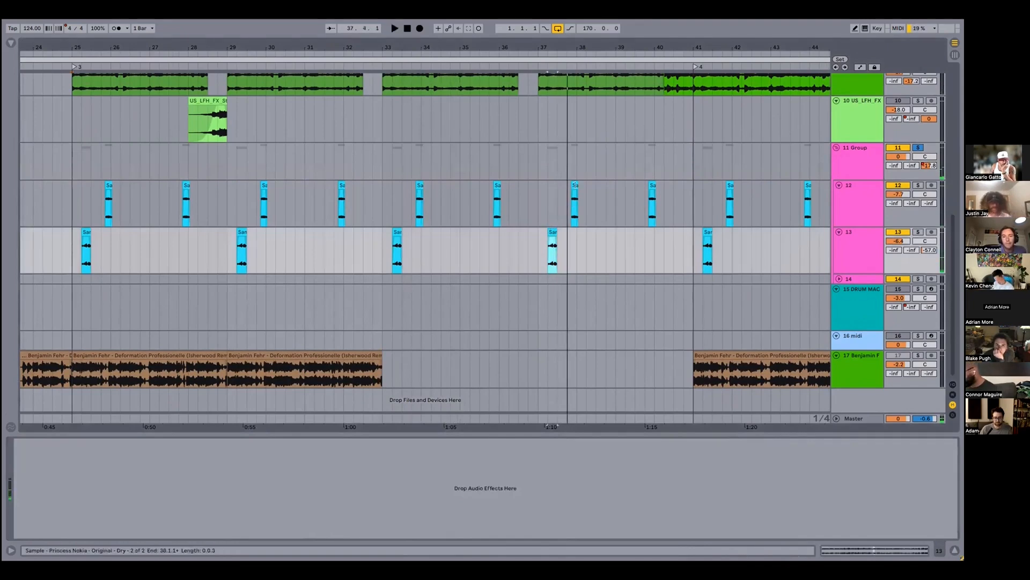
{"action": "left_click", "coordinate": [576, 193]}
Show the long Princess Nokia vocal clip before bar 57 on track 12 and play it soloed from 55.2
{"action": "scroll", "coordinate": [681, 42], "scroll_direction": "right", "scroll_amount": 10}
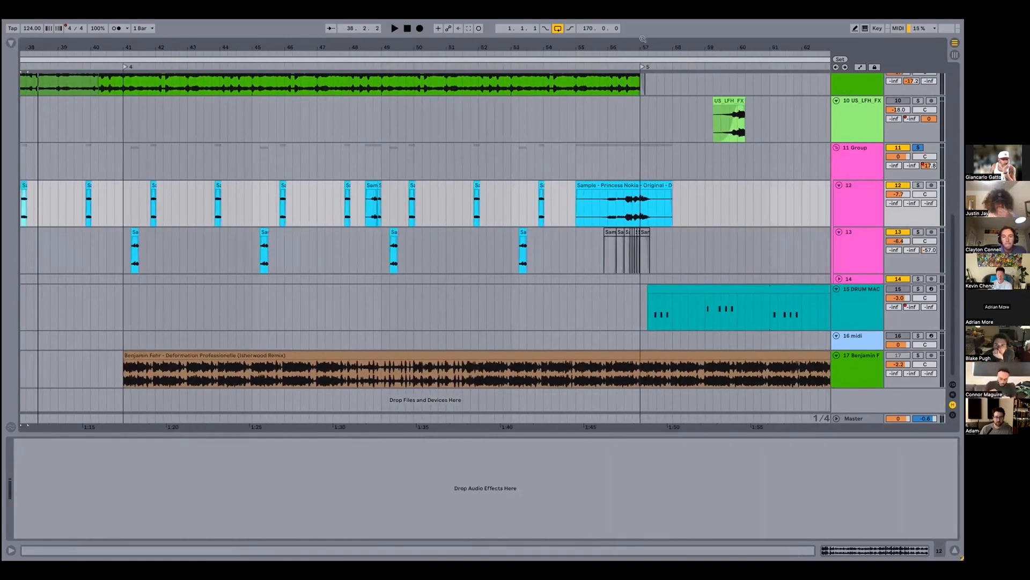
{"action": "mouse_move", "coordinate": [644, 43]}
{"action": "left_mouse_down"}
{"action": "mouse_move", "coordinate": [644, 64]}
{"action": "mouse_move", "coordinate": [548, 69]}
{"action": "left_mouse_up"}
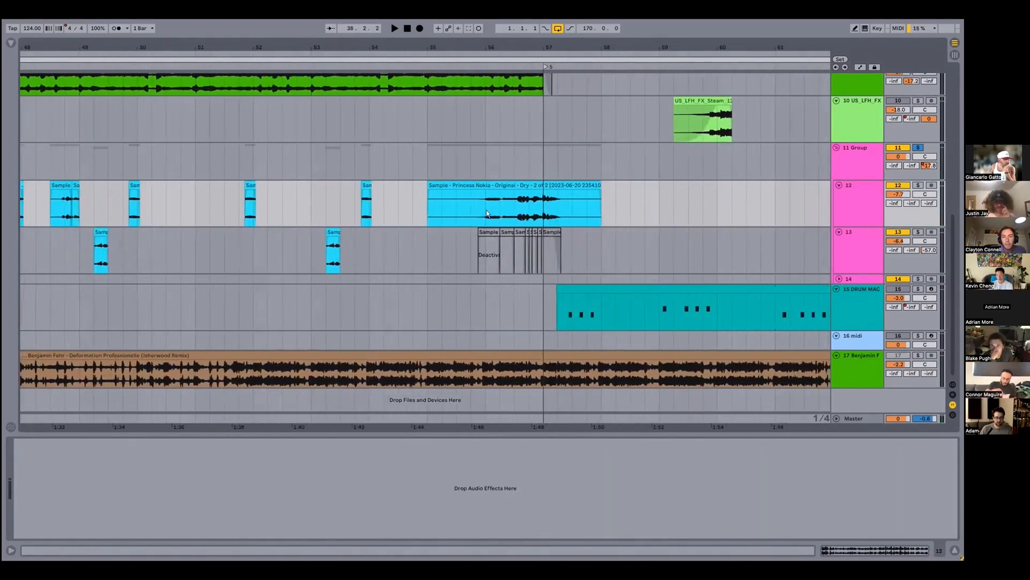
{"action": "left_click", "coordinate": [456, 201]}
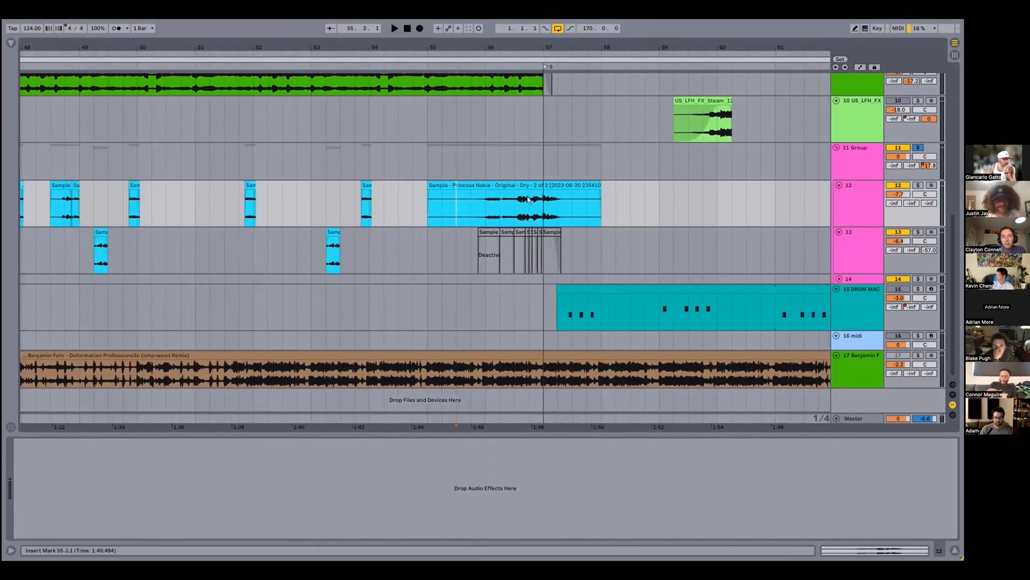
{"action": "left_click", "coordinate": [456, 196]}
{"action": "key", "text": "space"}
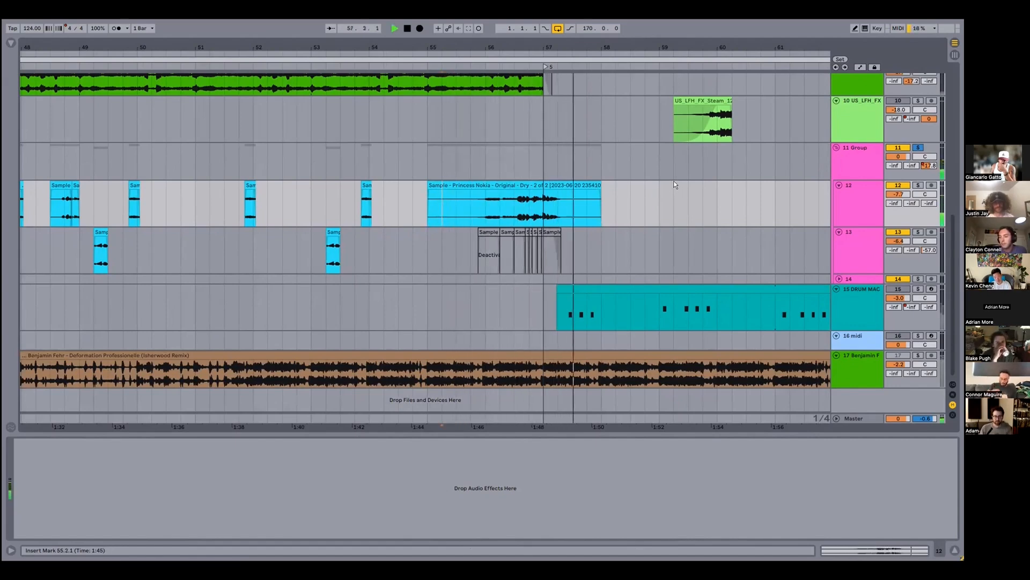
Stop playback, solo track 15 and audition its two Princess Nokia Drum Rack pads, C#1 and C1, showing the sampler's controls
{"action": "key", "text": "space"}
{"action": "scroll", "coordinate": [572, 38], "scroll_direction": "right", "scroll_amount": 5}
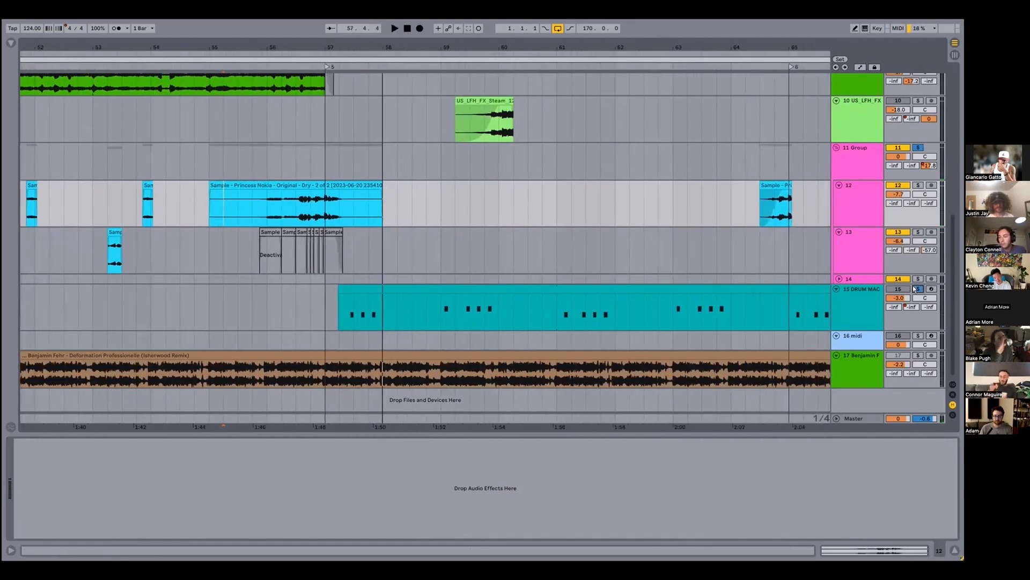
{"action": "left_click", "coordinate": [860, 288]}
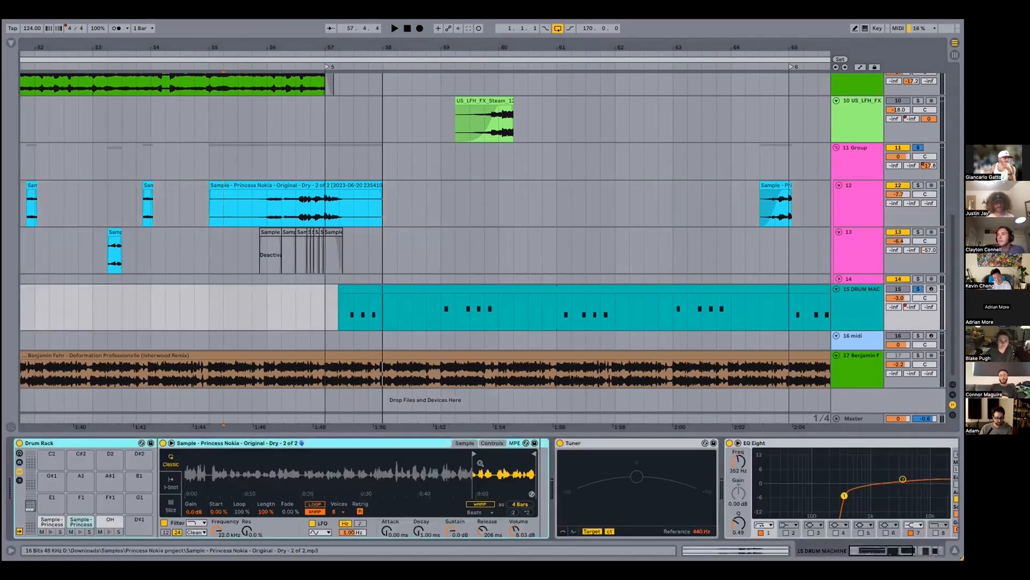
{"action": "left_click", "coordinate": [78, 528]}
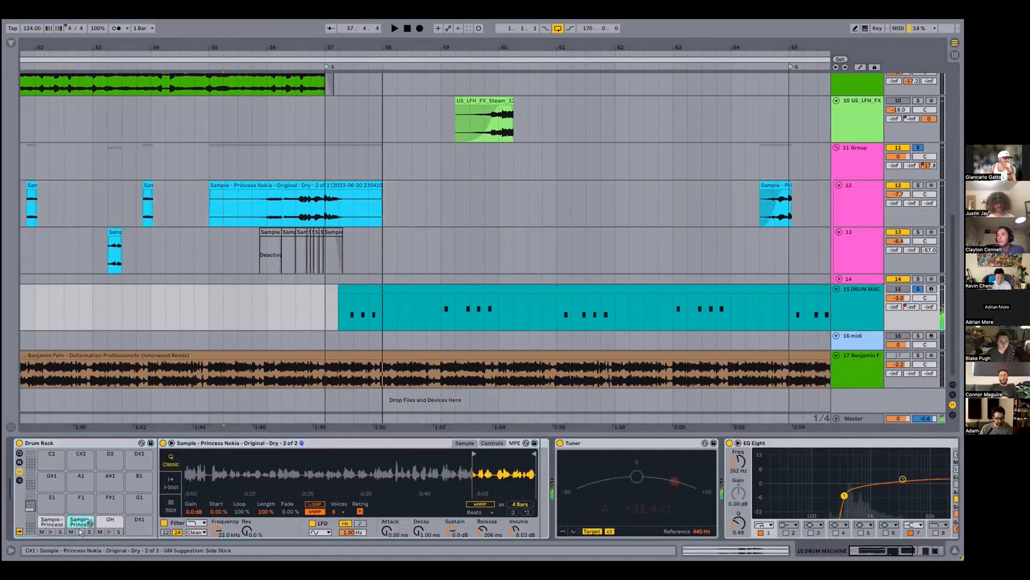
{"action": "left_click", "coordinate": [50, 531]}
{"action": "left_click", "coordinate": [48, 532]}
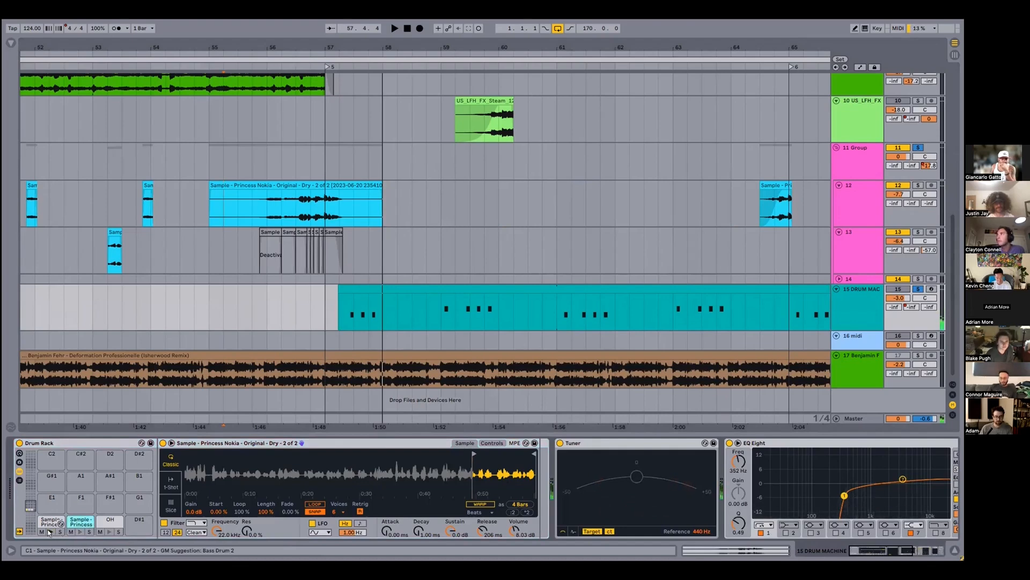
{"action": "left_click", "coordinate": [490, 442]}
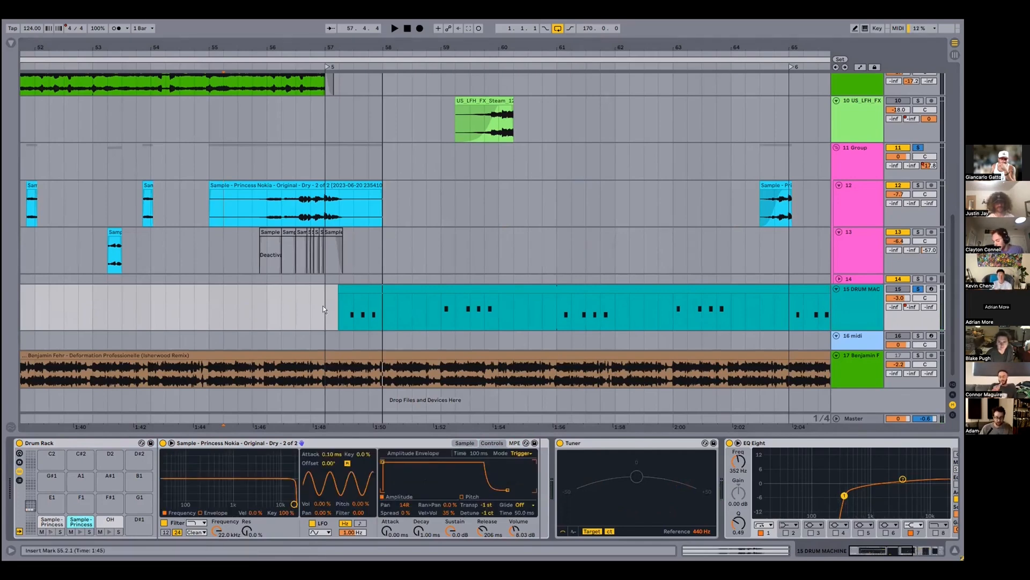
Play the soloed drum machine part on track 15 together with the group 11 vocals from 56.1
{"action": "key", "text": "space"}
{"action": "left_click", "coordinate": [305, 204]}
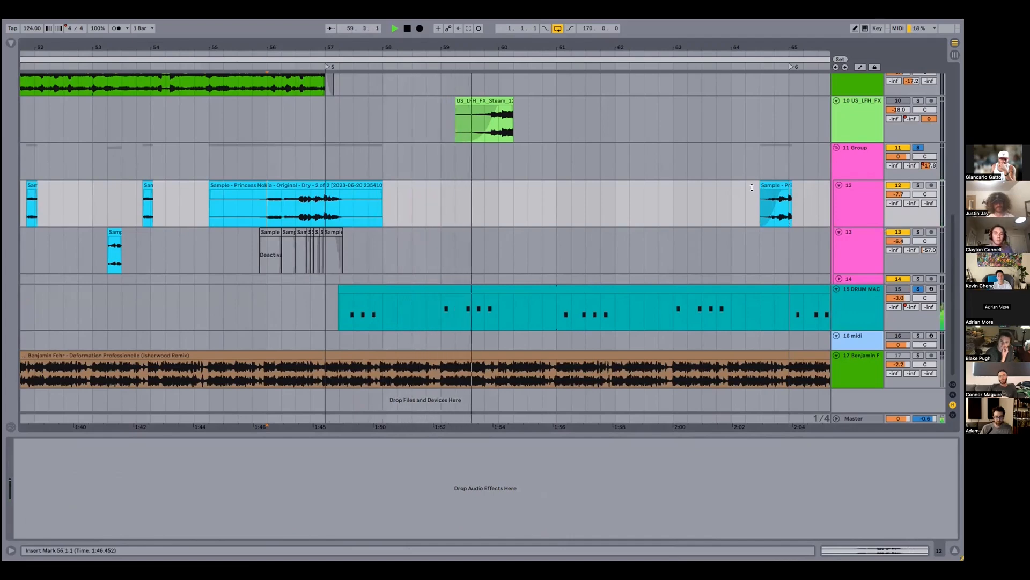
{"action": "scroll", "coordinate": [749, 130], "scroll_direction": "up", "scroll_amount": 2}
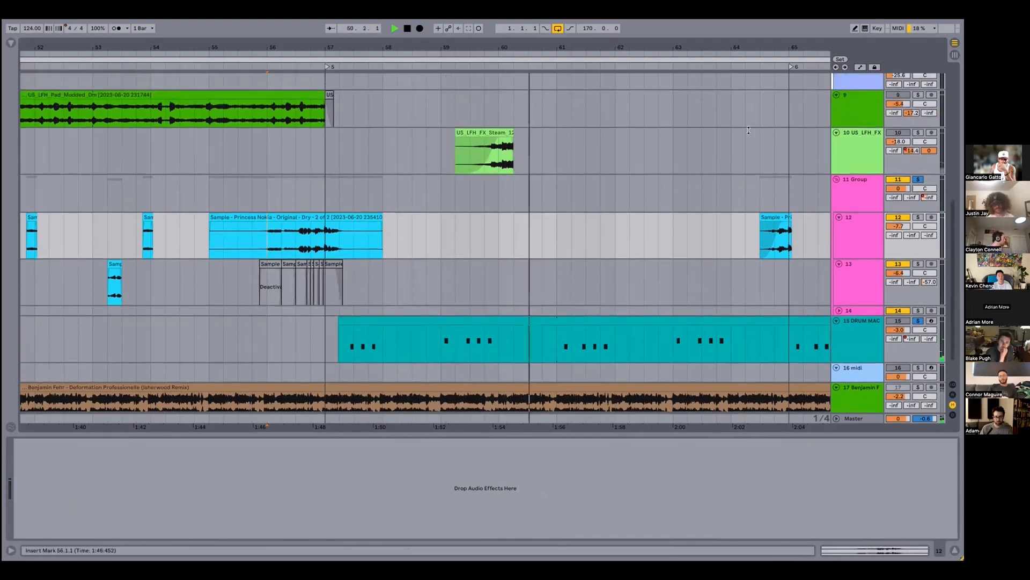
{"action": "scroll", "coordinate": [749, 130], "scroll_direction": "down", "scroll_amount": 1}
{"action": "left_click_drag", "start_coordinate": [649, 47], "coordinate": [450, 23]}
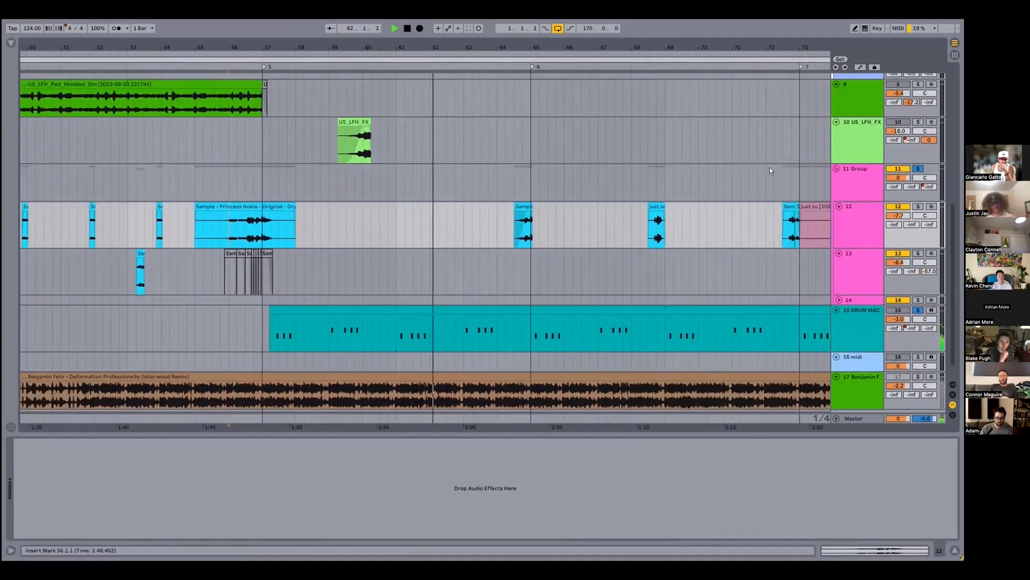
Unsolo group 11 and track 15, play the full mix past marker 6, and stop playback
{"action": "left_click", "coordinate": [918, 168]}
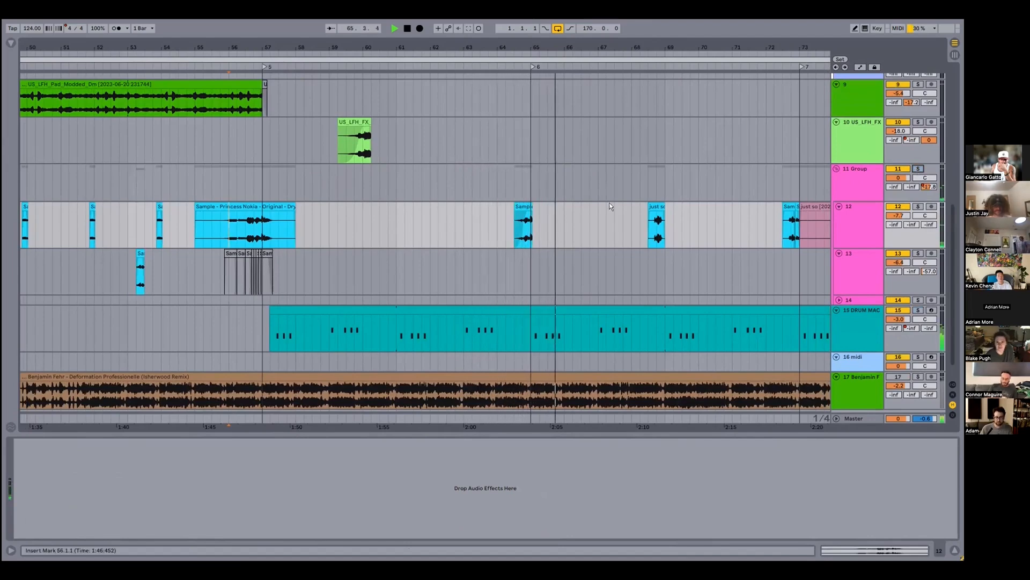
{"action": "left_click_drag", "start_coordinate": [678, 46], "coordinate": [452, 46]}
{"action": "key", "text": "space"}
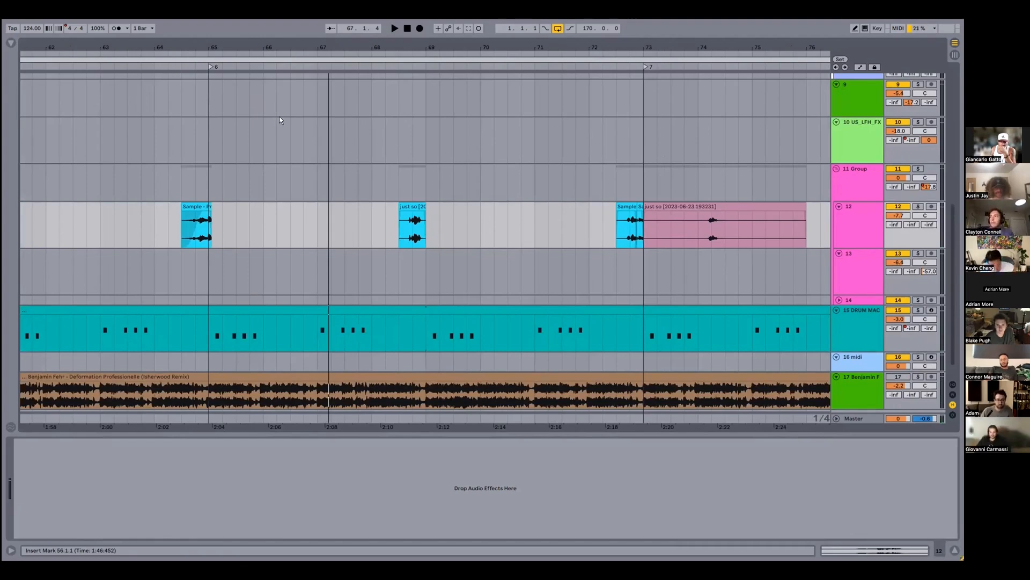
Play track 15's MIDI clip soloed from bar 57 and show the Princess Nokia sample on the Drum Rack's C1 pad
{"action": "left_click_drag", "start_coordinate": [222, 47], "coordinate": [489, 48]}
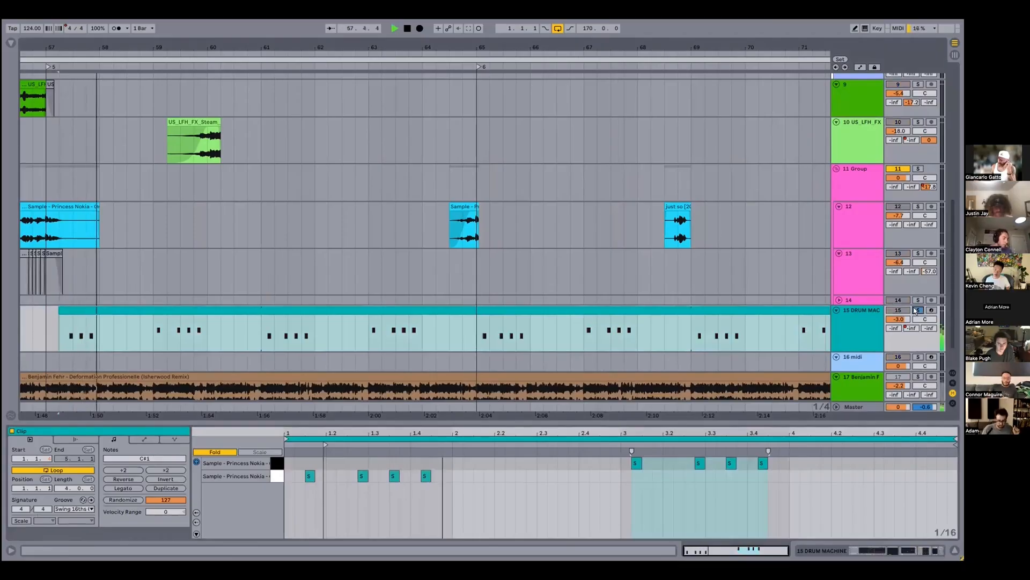
{"action": "key", "text": "space"}
{"action": "key", "text": "shift+Tab"}
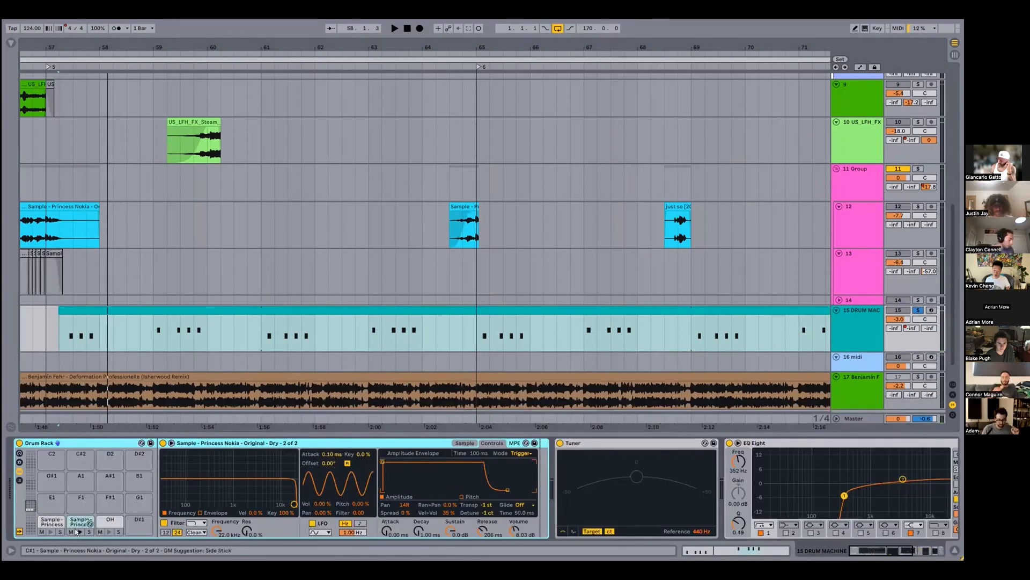
{"action": "left_click", "coordinate": [48, 519]}
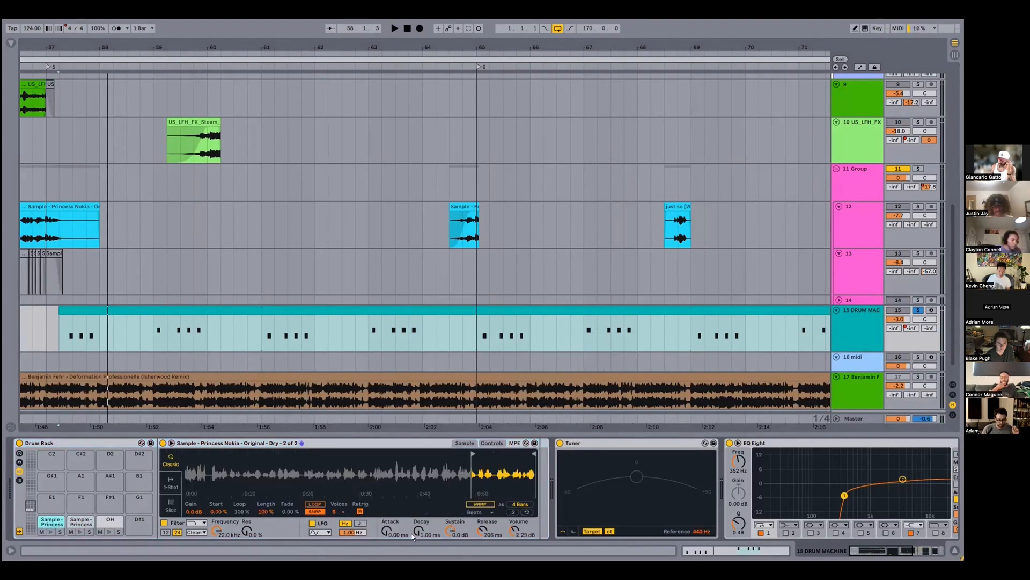
Replay the soloed track 15 clip from bar 57 while trying small attack changes on the C1 pad's sample
{"action": "key", "text": "space"}
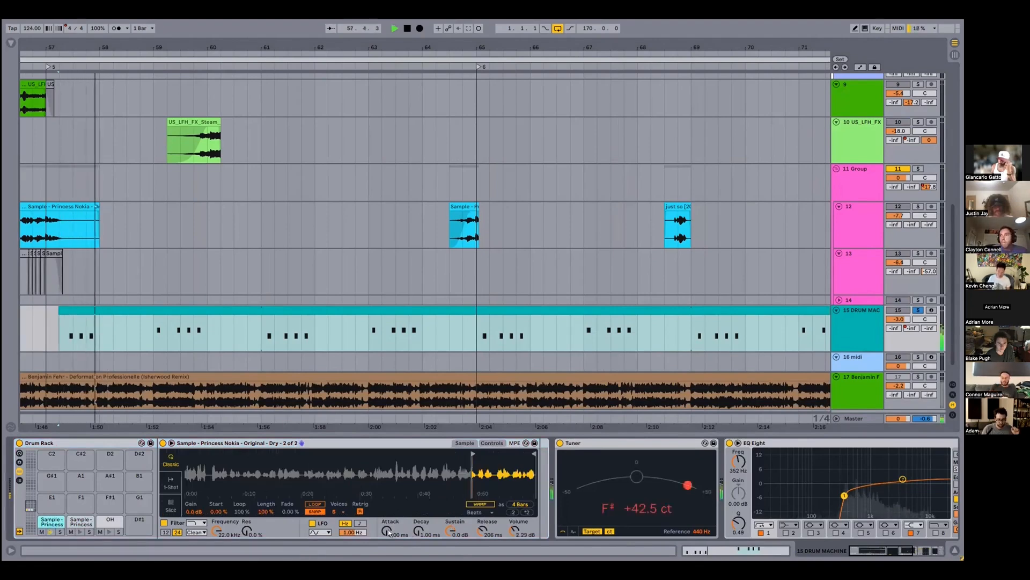
{"action": "key", "text": "space"}
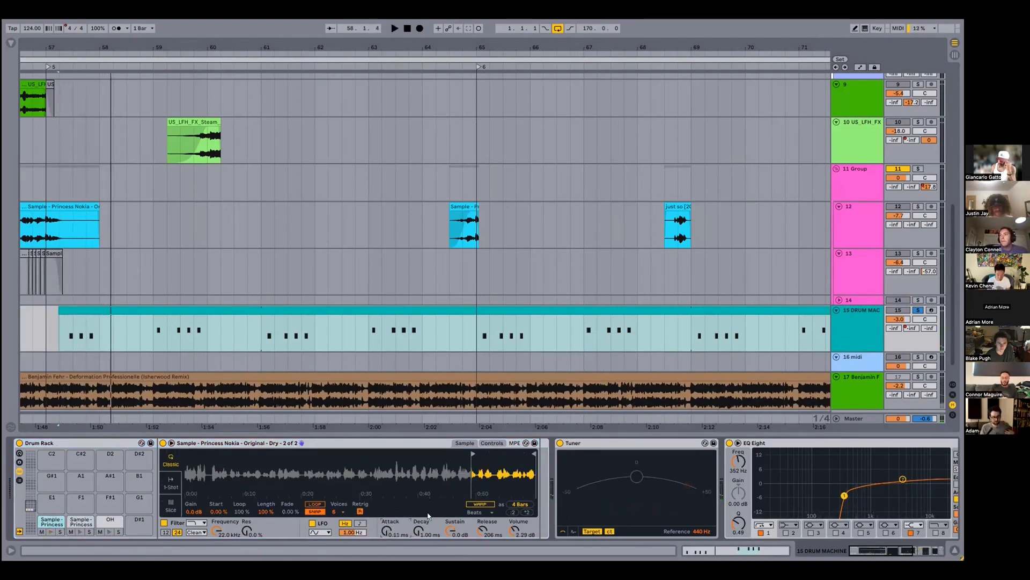
{"action": "key", "text": "space"}
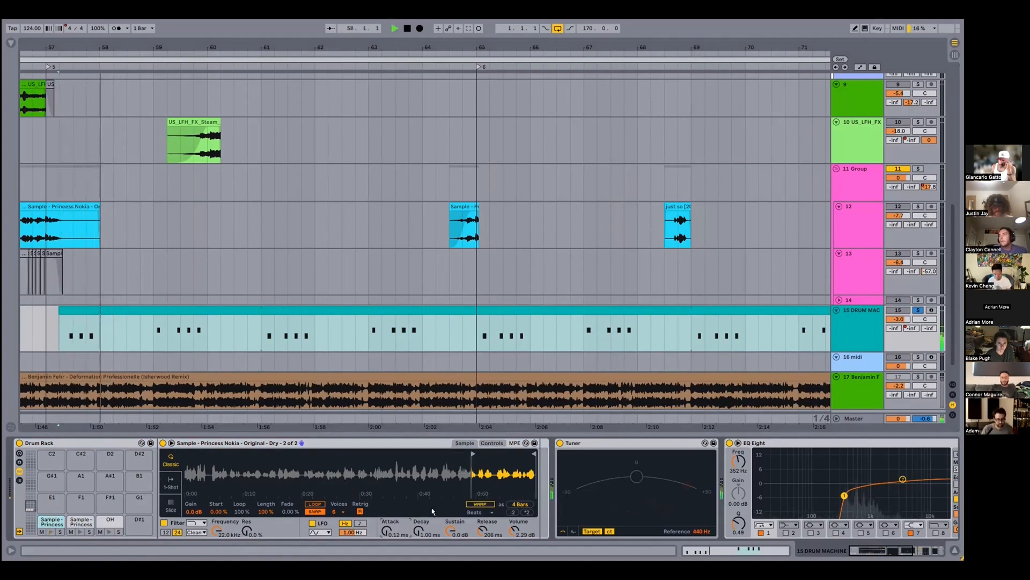
{"action": "key", "text": "space"}
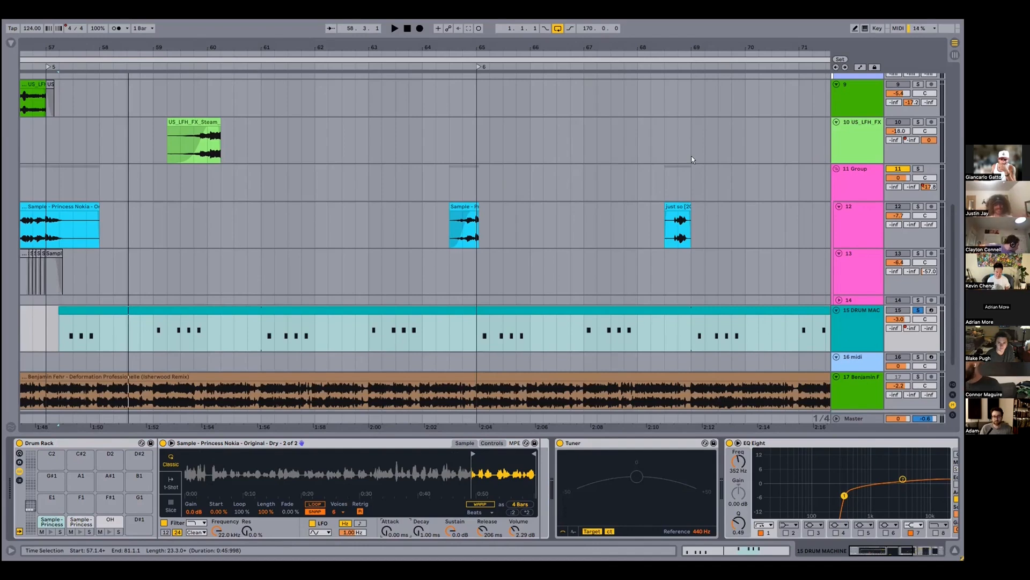
Unsolo track 15, select the Benjamin Fehr reference clip on track 17 and solo that track
{"action": "left_click", "coordinate": [911, 301]}
{"action": "left_click", "coordinate": [915, 310]}
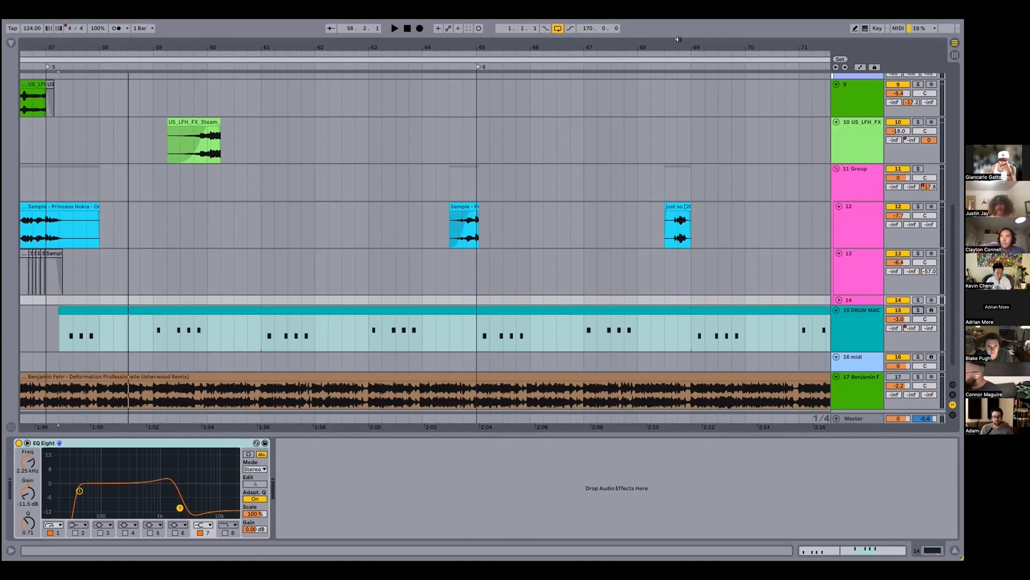
{"action": "left_click", "coordinate": [788, 378]}
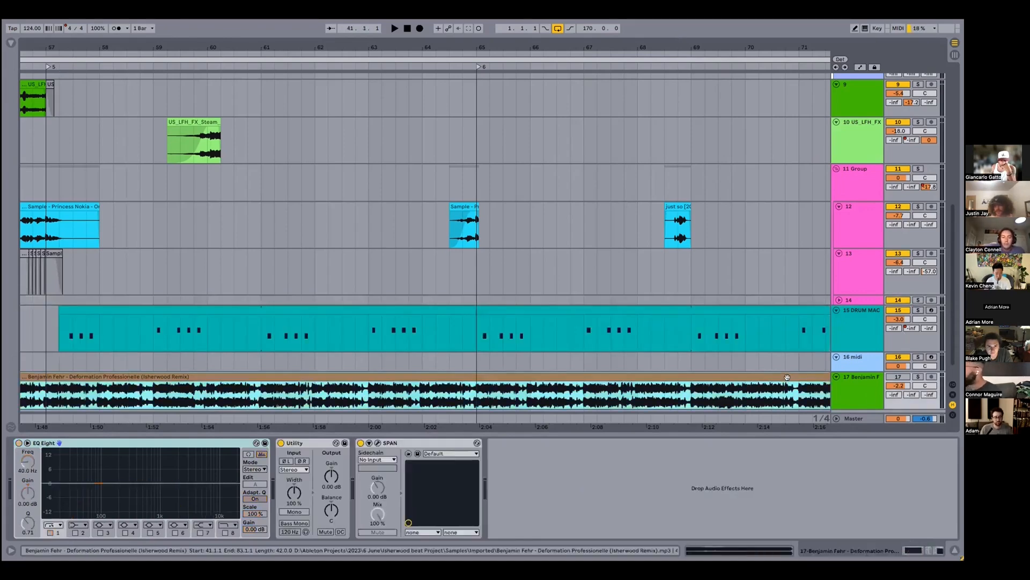
{"action": "left_click", "coordinate": [918, 376]}
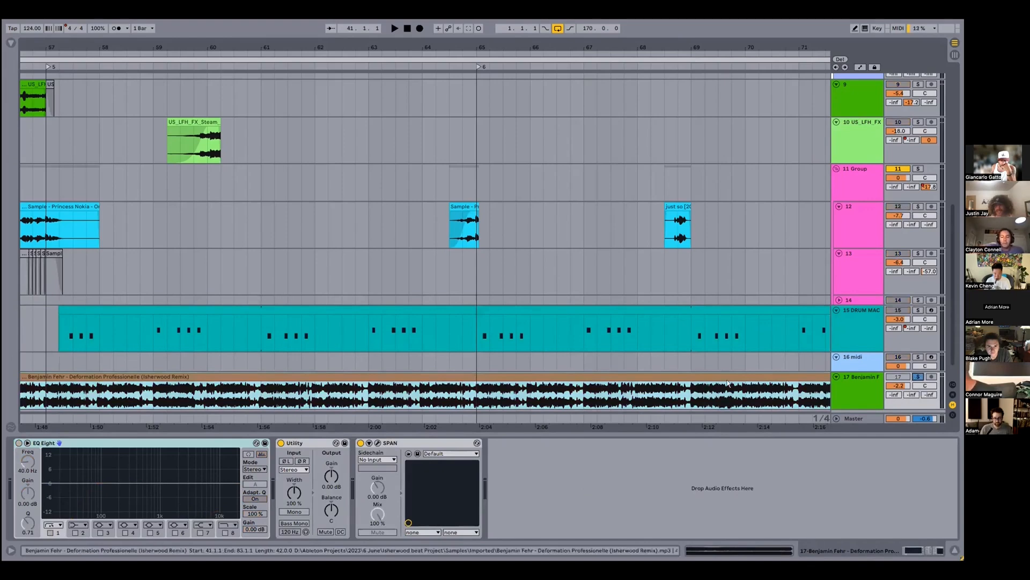
Play the soloed Benjamin Fehr reference song on track 17 from 58.4.1 and stop it
{"action": "mouse_move", "coordinate": [504, 379]}
{"action": "left_mouse_down"}
{"action": "mouse_move", "coordinate": [409, 381]}
{"action": "mouse_move", "coordinate": [506, 379]}
{"action": "left_mouse_up"}
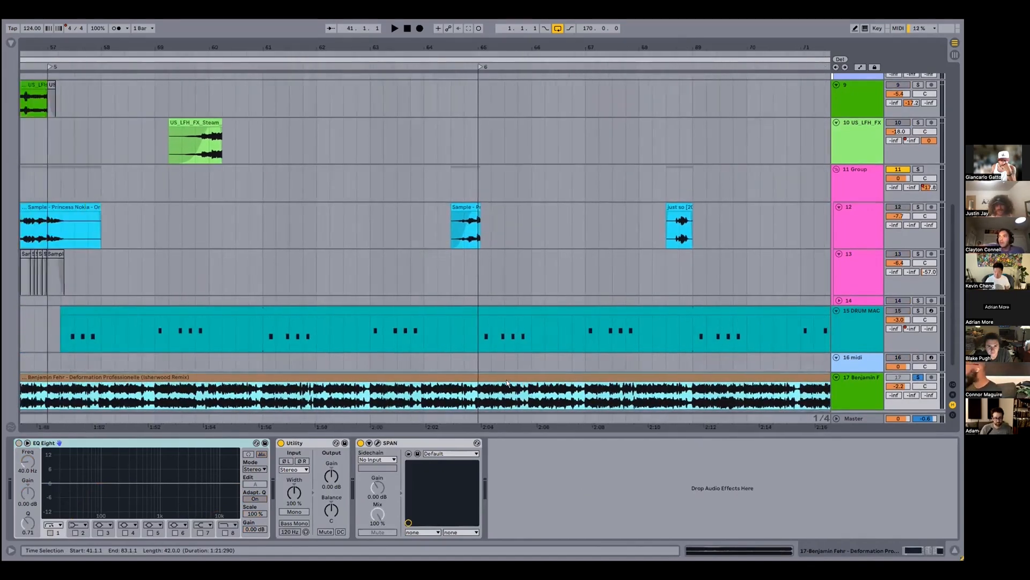
{"action": "scroll", "coordinate": [507, 382], "scroll_direction": "left", "scroll_amount": 10}
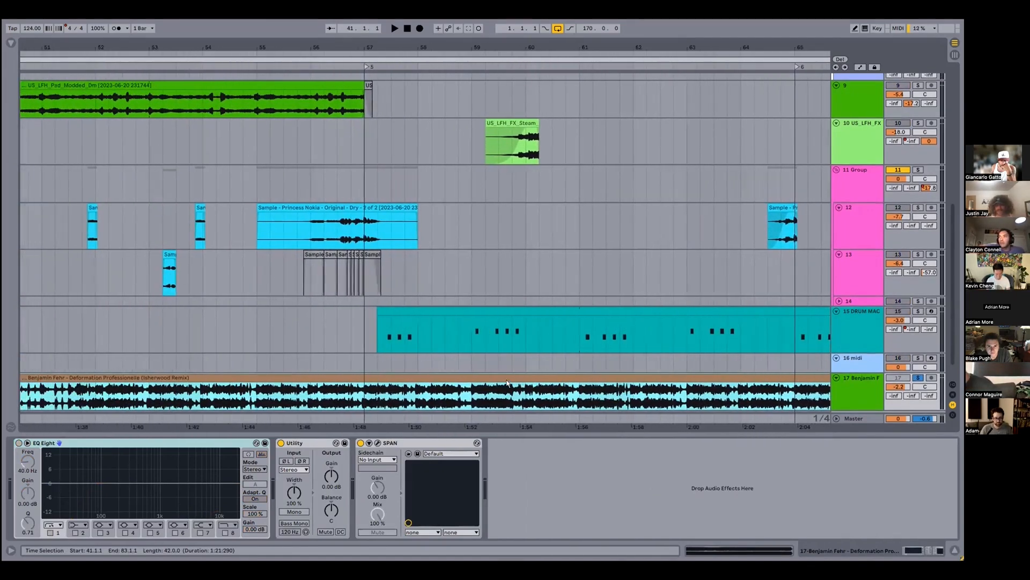
{"action": "left_click", "coordinate": [490, 371]}
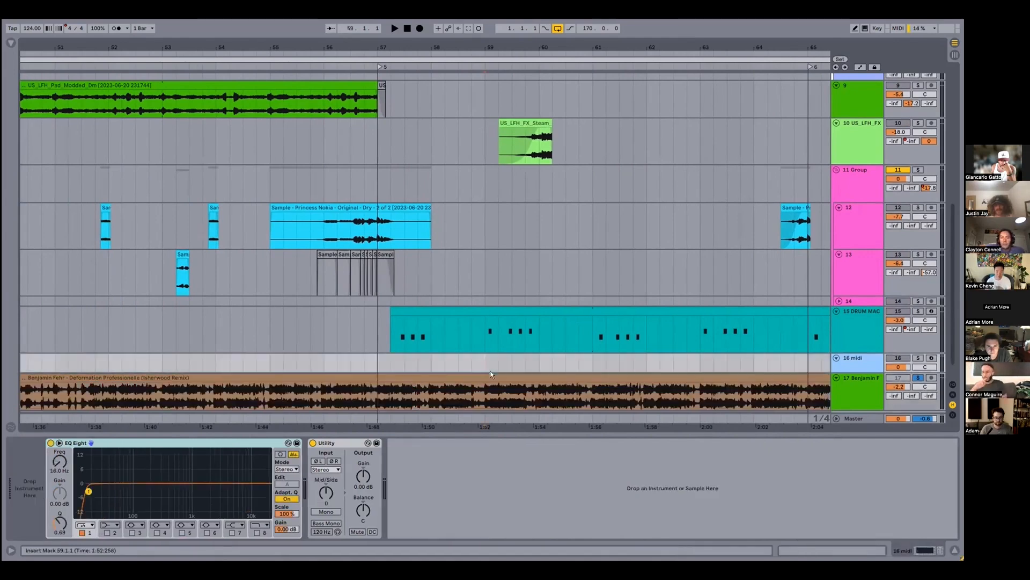
{"action": "left_click", "coordinate": [471, 388]}
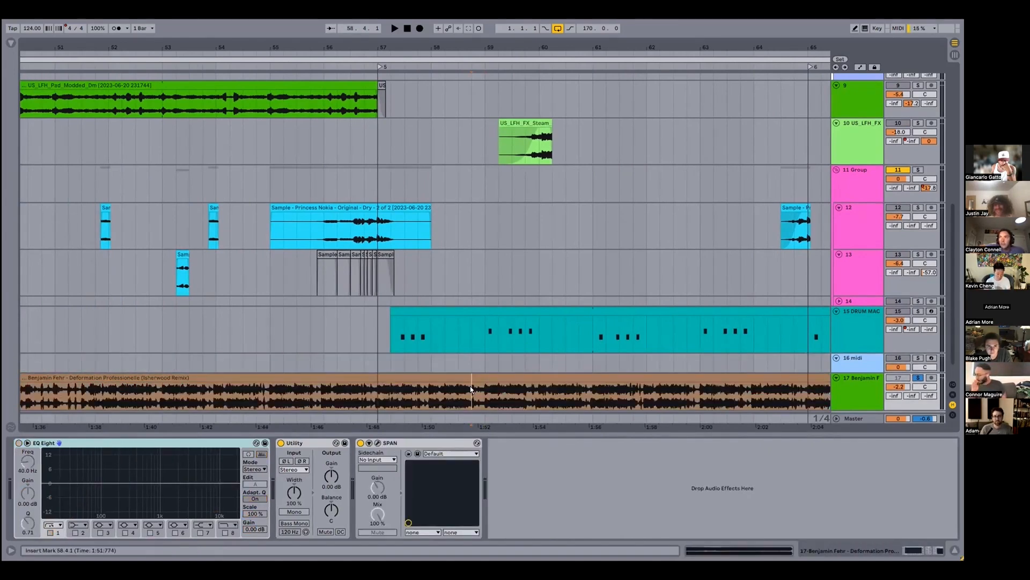
{"action": "key", "text": "space"}
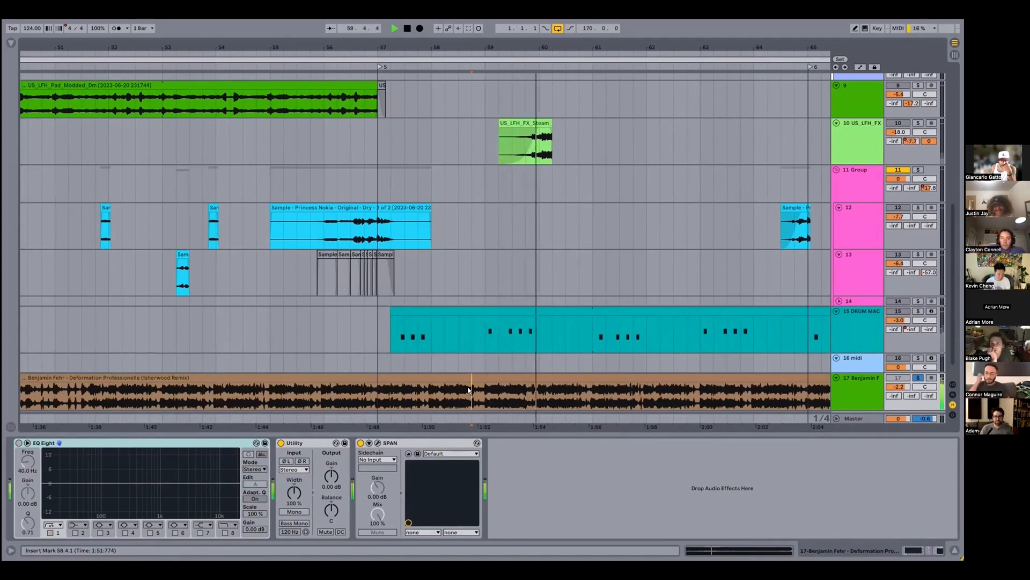
{"action": "key", "text": "space"}
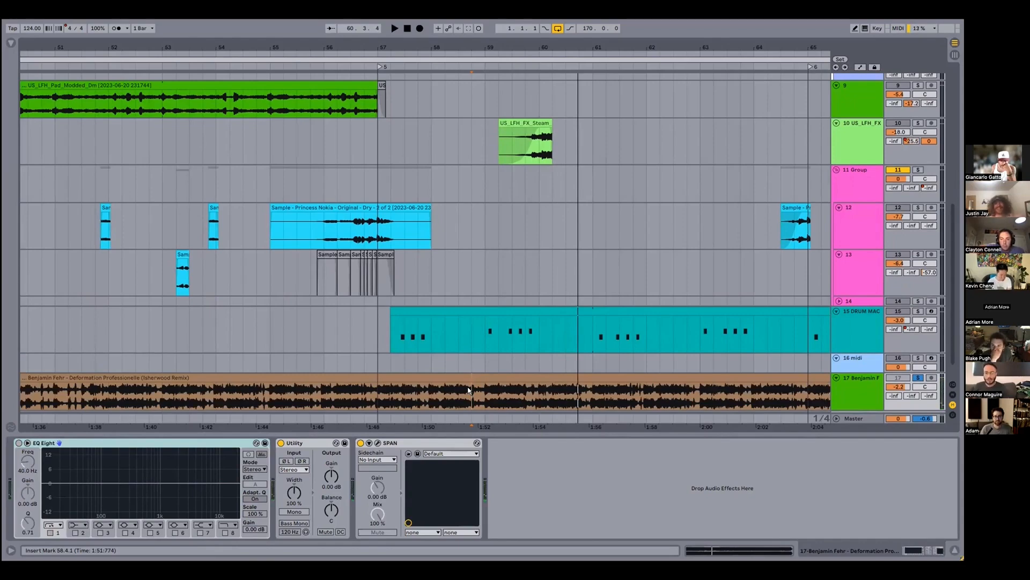
Look over the whole arrangement from the opening bars onward, examining the MIDS, HAT, pad and FX tracks and section markers
{"action": "scroll", "coordinate": [468, 390], "scroll_direction": "left", "scroll_amount": 10}
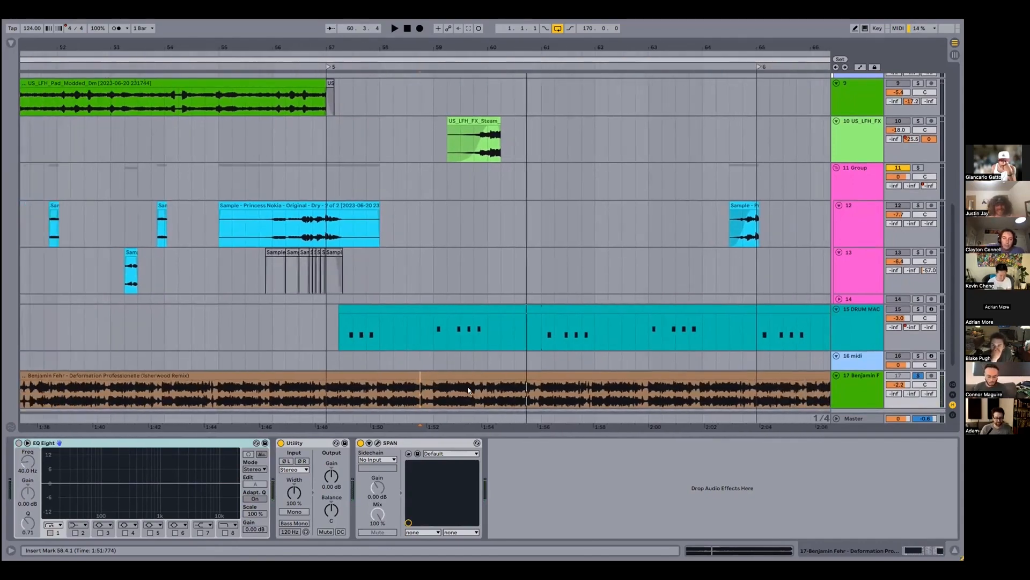
{"action": "scroll", "coordinate": [468, 390], "scroll_direction": "left", "scroll_amount": 20}
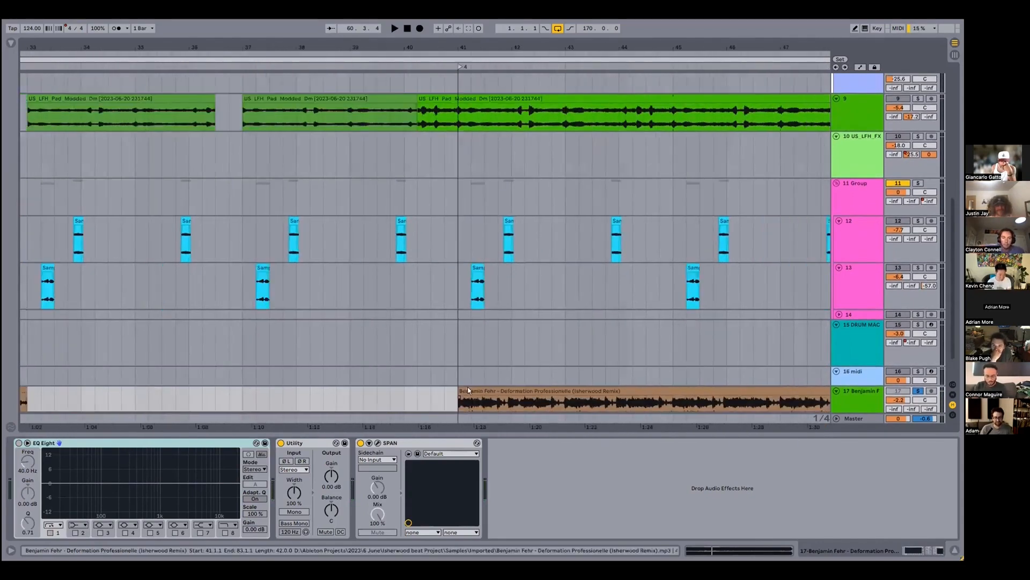
{"action": "scroll", "coordinate": [469, 390], "scroll_direction": "up", "scroll_amount": 3}
{"action": "scroll", "coordinate": [468, 390], "scroll_direction": "left", "scroll_amount": 14}
{"action": "scroll", "coordinate": [469, 391], "scroll_direction": "up", "scroll_amount": 3}
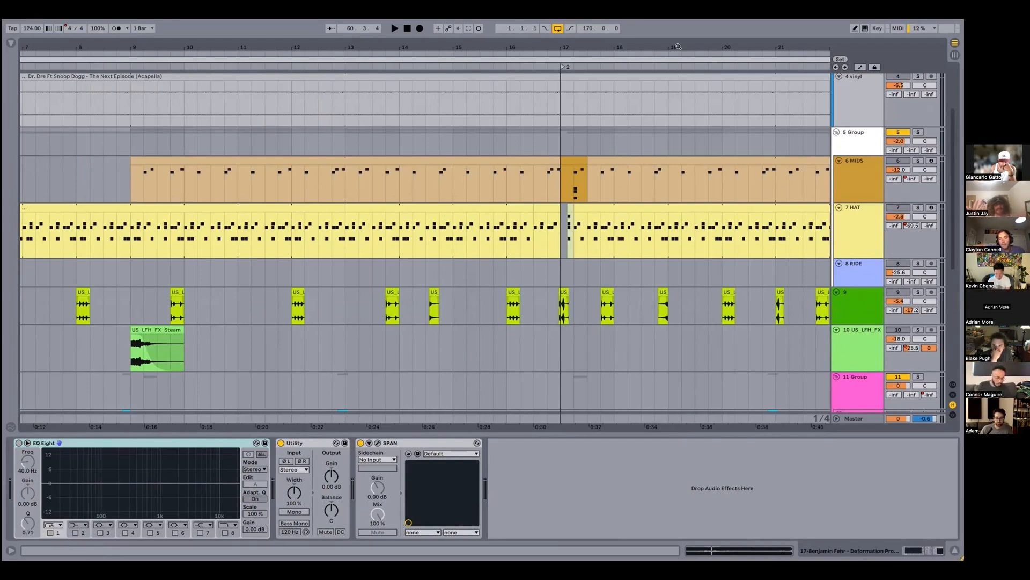
{"action": "left_click", "coordinate": [680, 105]}
{"action": "scroll", "coordinate": [681, 105], "scroll_direction": "right", "scroll_amount": 1}
{"action": "scroll", "coordinate": [275, 230], "scroll_direction": "down", "scroll_amount": 5}
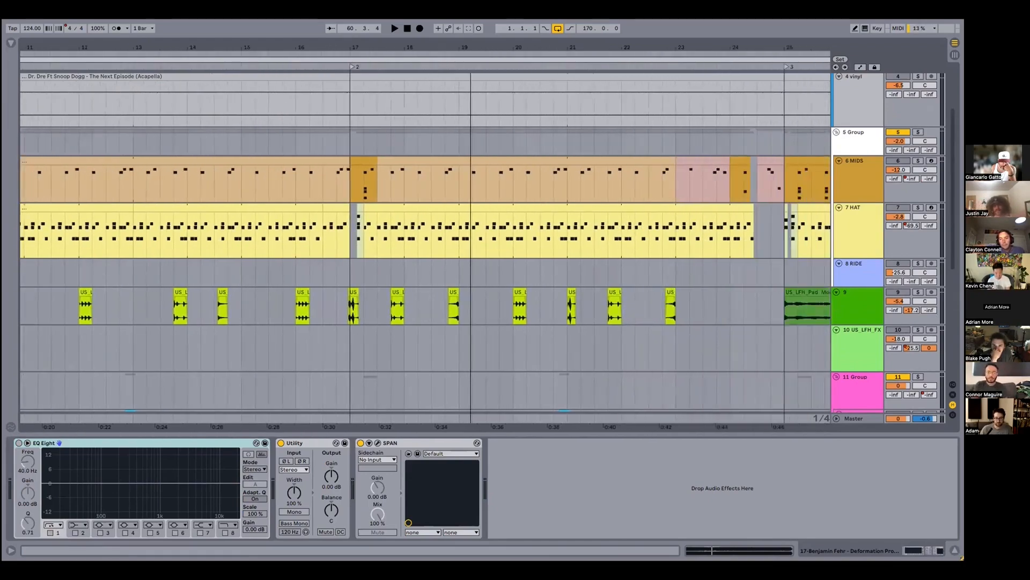
{"action": "scroll", "coordinate": [774, 40], "scroll_direction": "down", "scroll_amount": 8}
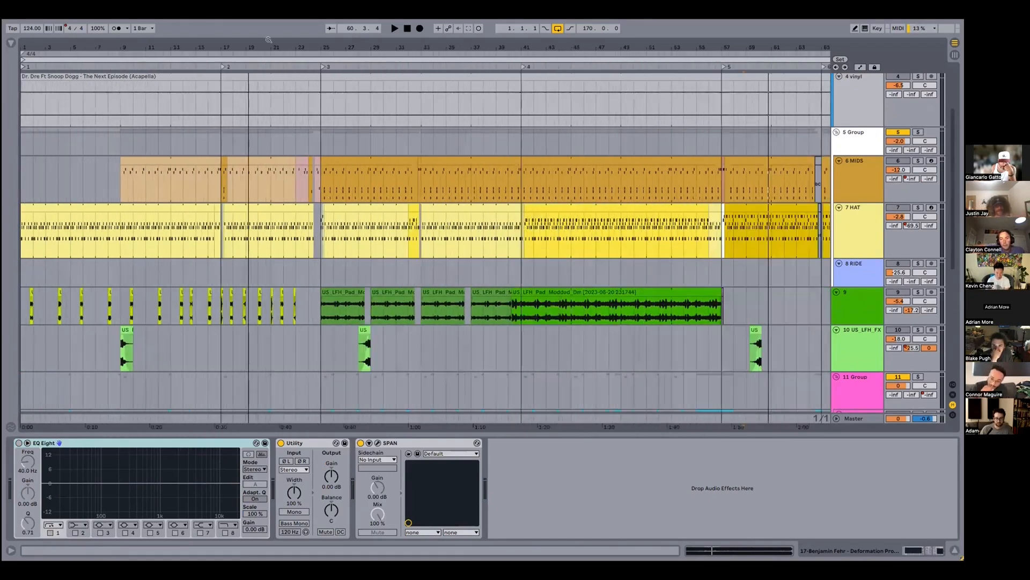
{"action": "scroll", "coordinate": [774, 40], "scroll_direction": "right", "scroll_amount": 10}
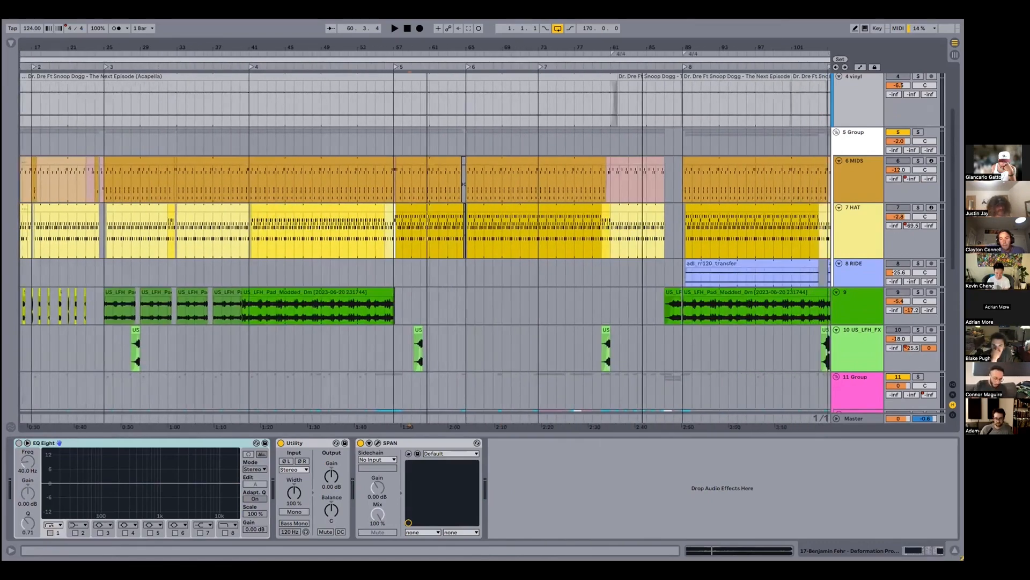
{"action": "scroll", "coordinate": [454, 151], "scroll_direction": "left", "scroll_amount": 10}
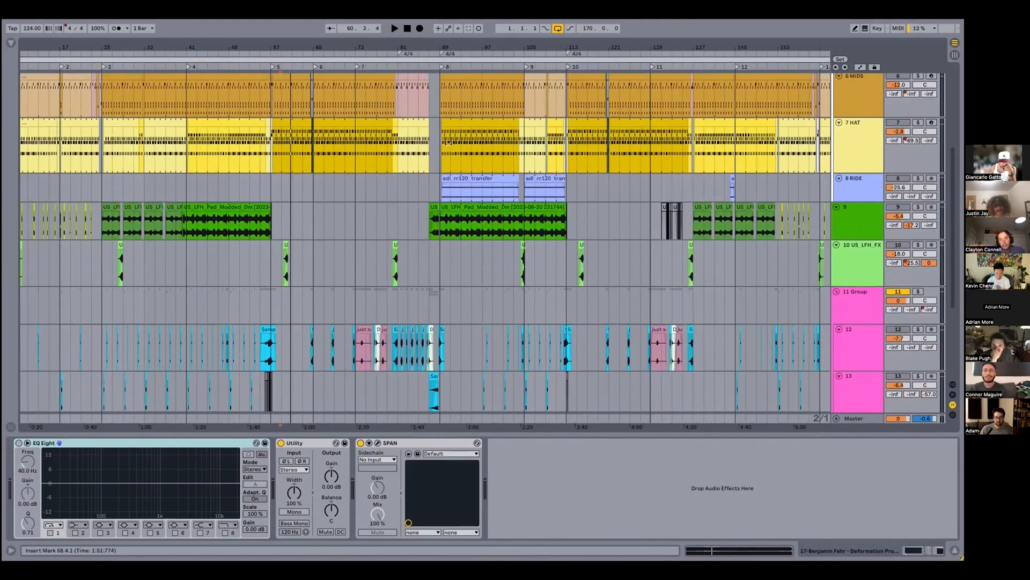
Show the vocal sample, "Just so" and DROP clips on track 12 between about bars 64 and 90
{"action": "left_click_drag", "start_coordinate": [408, 46], "coordinate": [408, 83]}
{"action": "scroll", "coordinate": [431, 127], "scroll_direction": "down", "scroll_amount": 3}
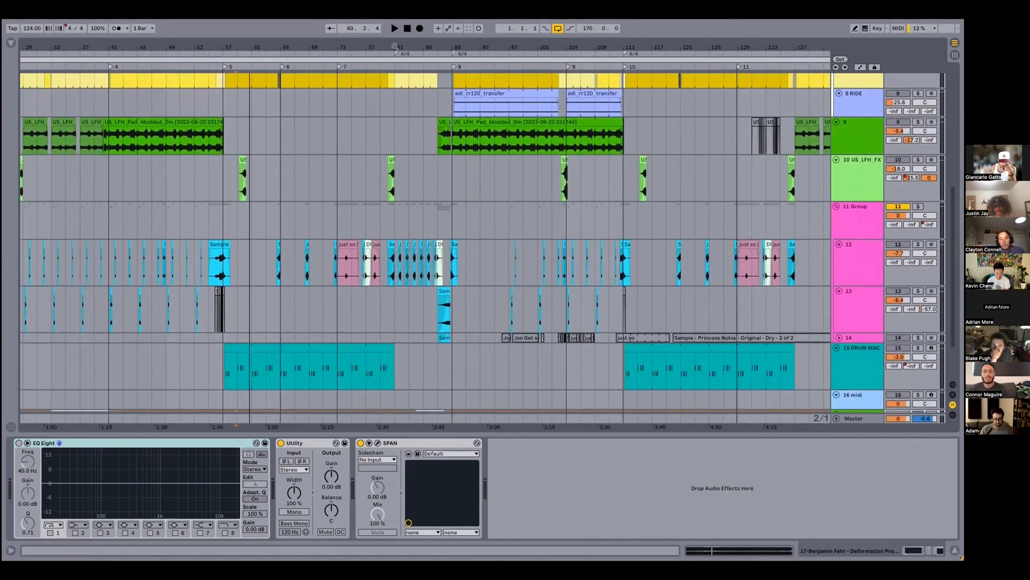
{"action": "left_click_drag", "start_coordinate": [398, 49], "coordinate": [446, 277]}
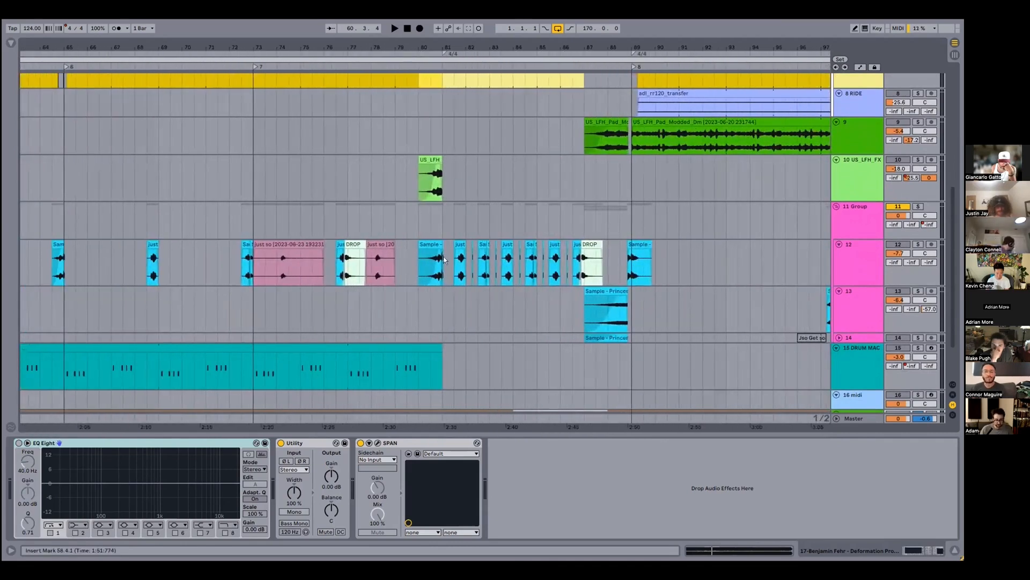
Solo track 12 and play its vocal samples from 80.3.1, stopping after the DROP clip near bar 87
{"action": "left_click", "coordinate": [410, 261]}
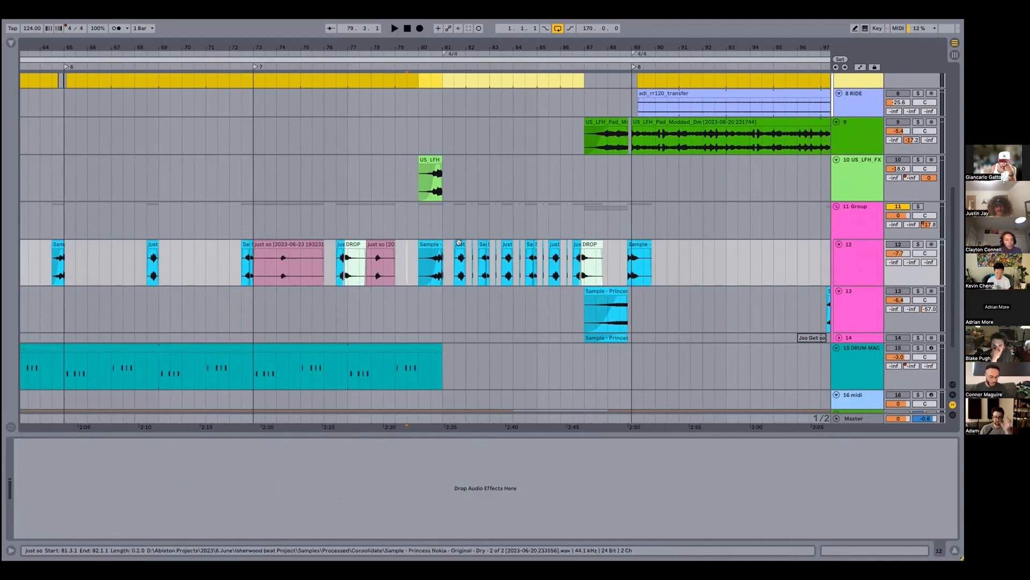
{"action": "left_click", "coordinate": [431, 260]}
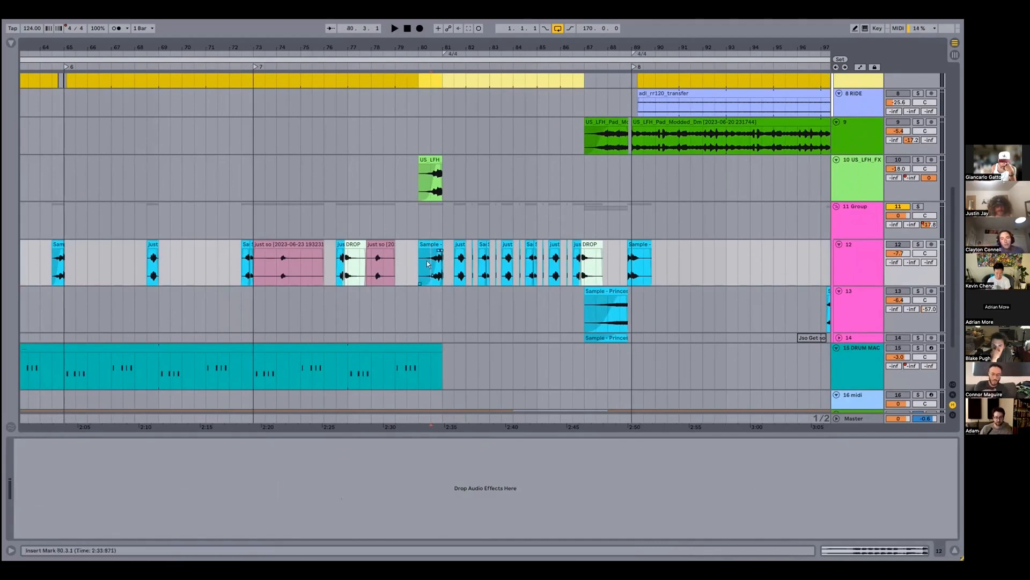
{"action": "left_click", "coordinate": [917, 244]}
{"action": "key", "text": "space"}
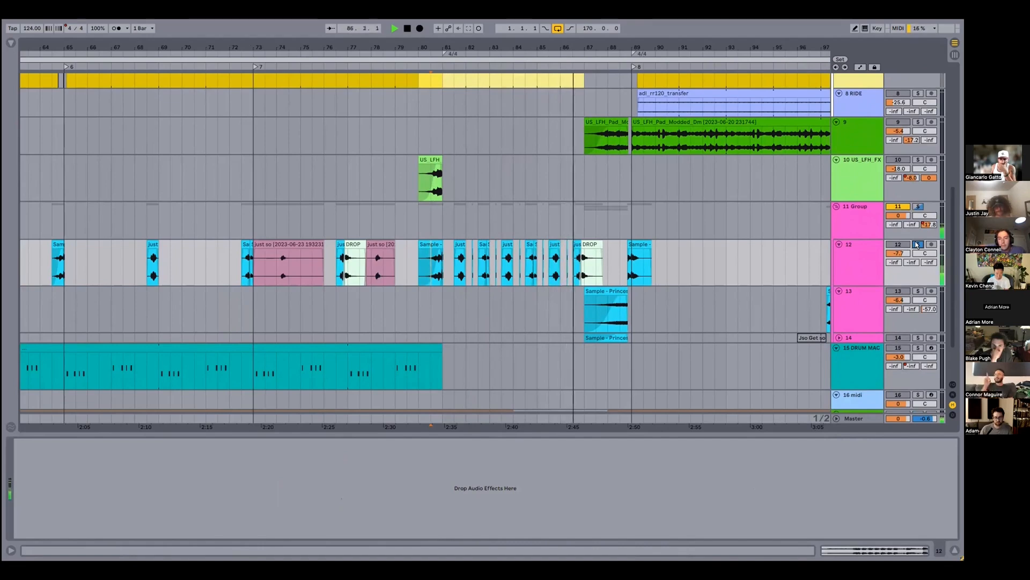
{"action": "key", "text": "space"}
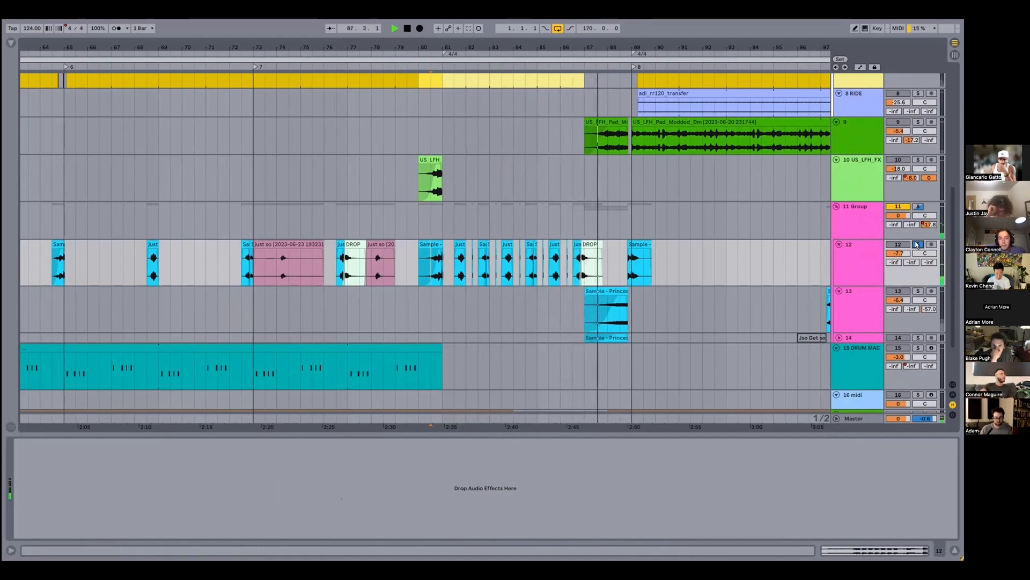
{"action": "left_click", "coordinate": [917, 245]}
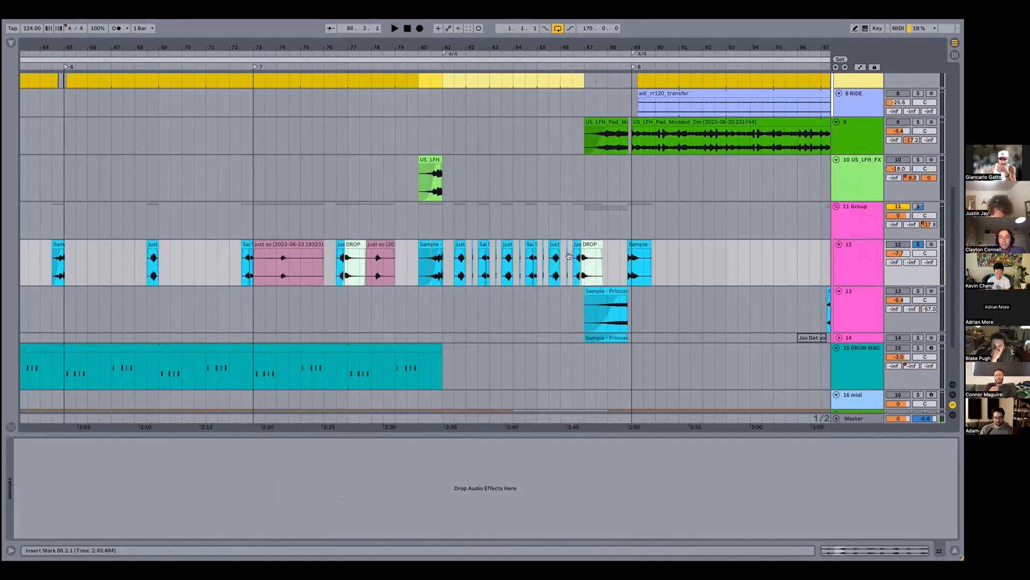
Unsolo track 12 and play the full mix from 86.3.1 into section 8, stopping around bar 90
{"action": "left_click", "coordinate": [579, 300]}
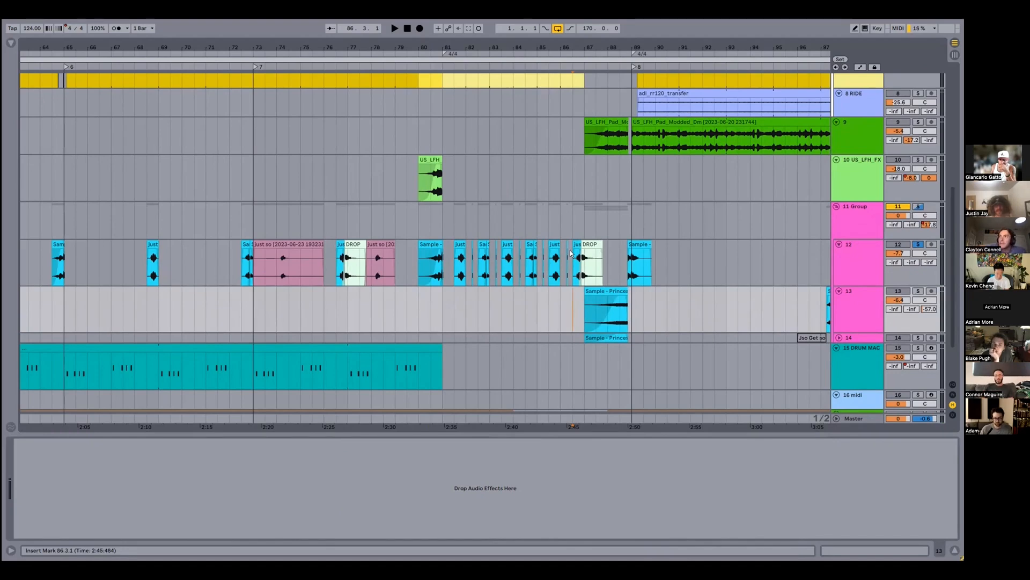
{"action": "key", "text": "s"}
{"action": "key", "text": "space"}
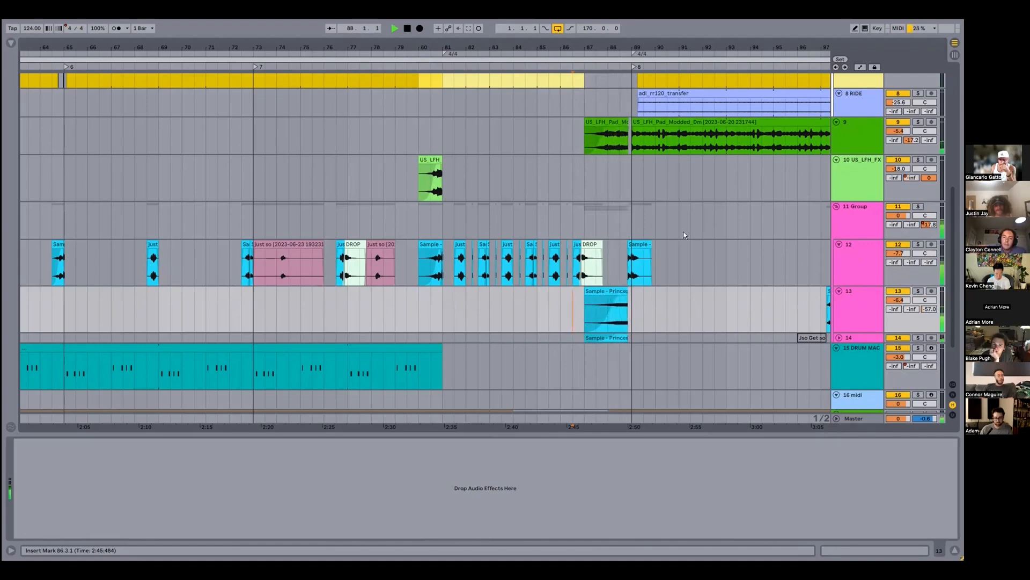
{"action": "key", "text": "space"}
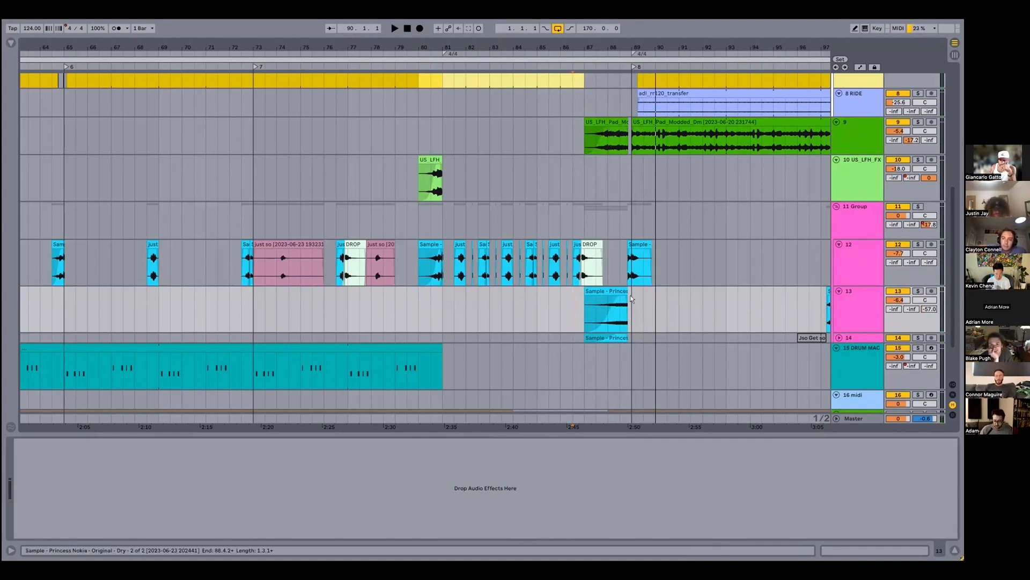
Open the Princess Nokia sample on track 13 in an enlarged clip view and solo the track
{"action": "double_click", "coordinate": [611, 290]}
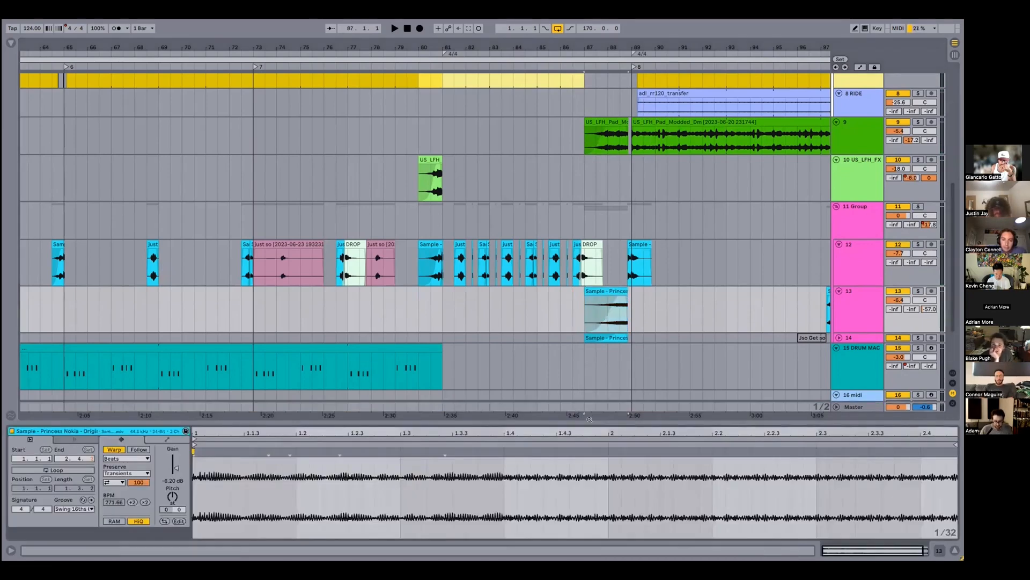
{"action": "left_click_drag", "start_coordinate": [589, 421], "coordinate": [589, 370]}
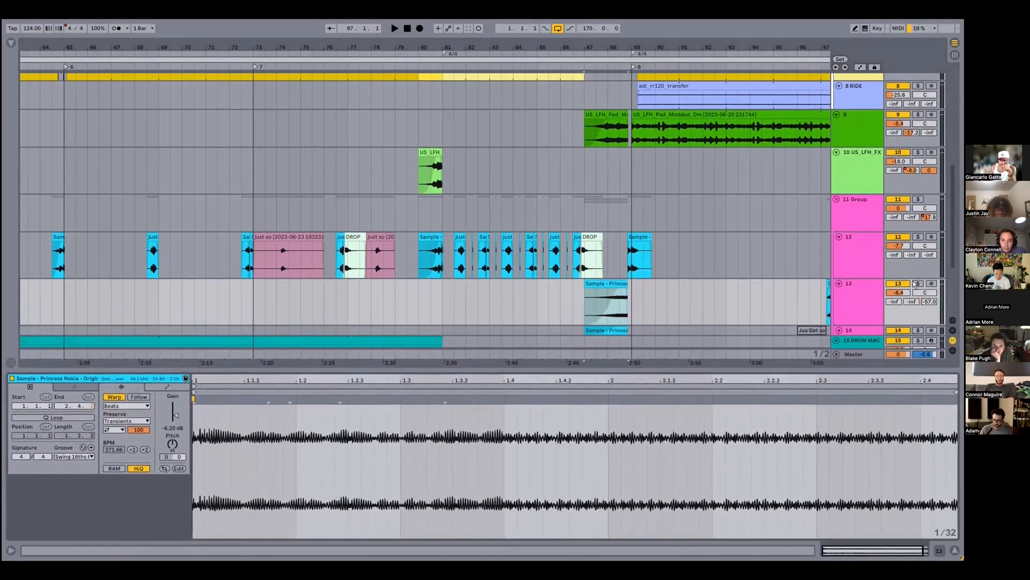
{"action": "left_click", "coordinate": [917, 284]}
Play the soloed Princess Nokia sample on track 13 from 87.3.1 and again from 87.1.1, stopping each time
{"action": "left_click", "coordinate": [596, 297]}
{"action": "key", "text": "space"}
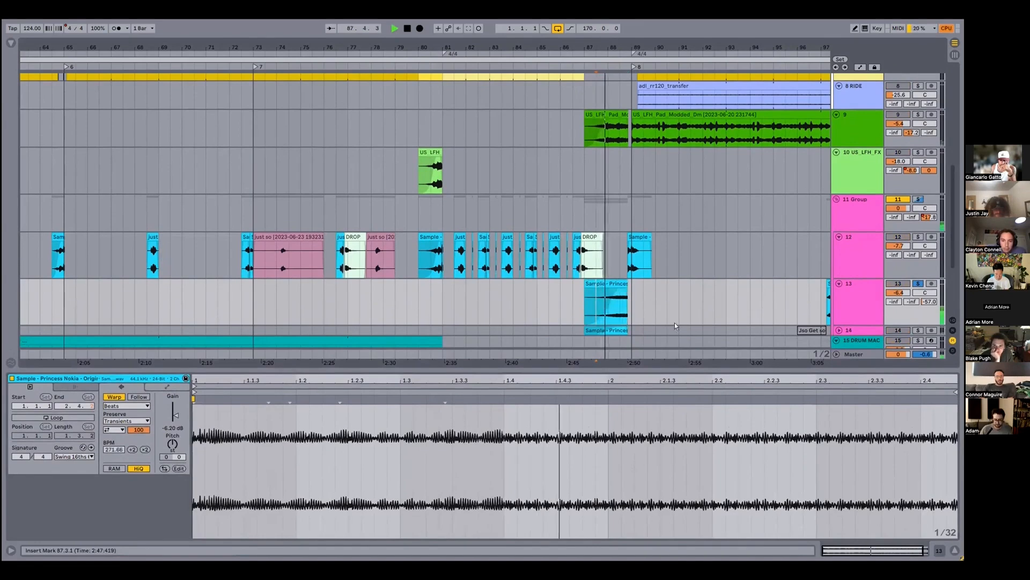
{"action": "key", "text": "space"}
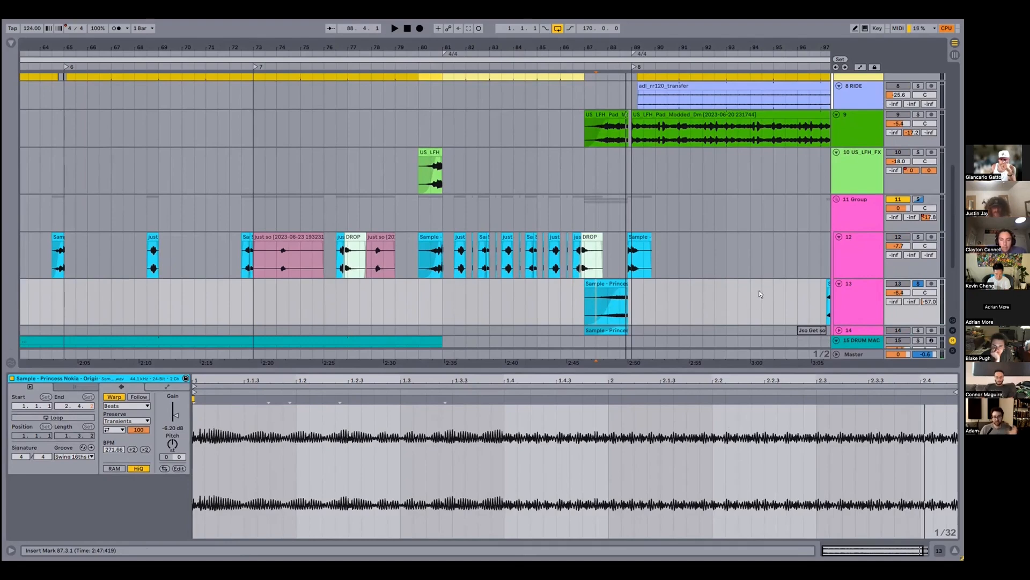
{"action": "left_click", "coordinate": [583, 291]}
{"action": "key", "text": "space"}
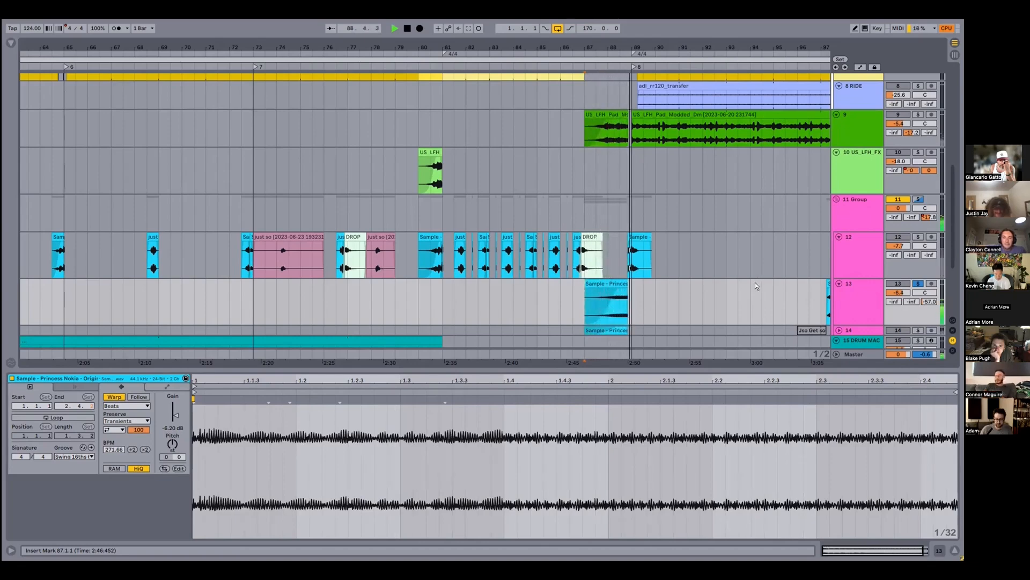
{"action": "key", "text": "space"}
Unfold and solo track 14 instead of track 13, and set the playback start at 87.3.1 in its Princess Nokia clip
{"action": "scroll", "coordinate": [924, 302], "scroll_direction": "down", "scroll_amount": 4}
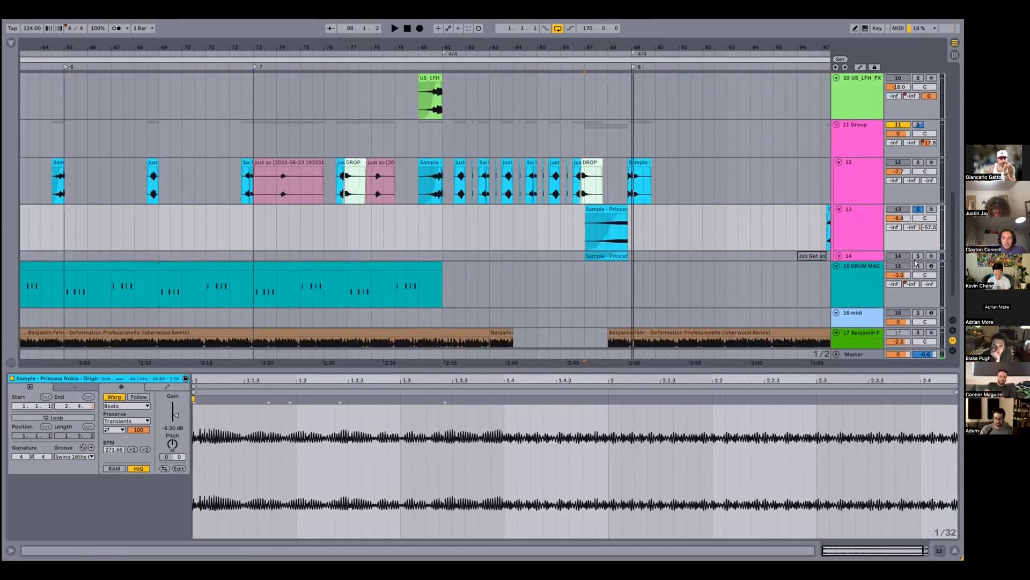
{"action": "left_click", "coordinate": [839, 256]}
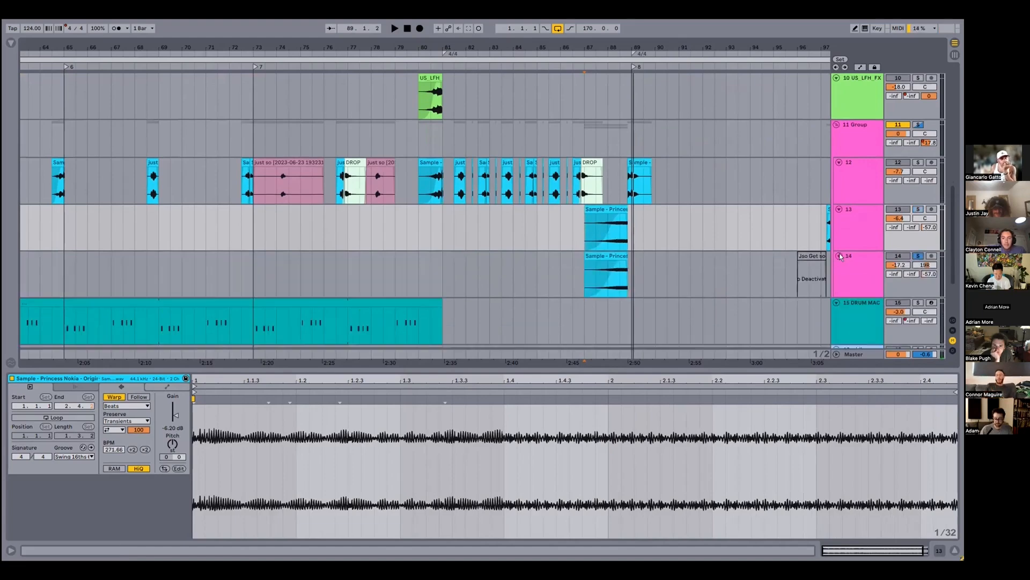
{"action": "left_click", "coordinate": [604, 278]}
{"action": "left_click", "coordinate": [585, 263]}
Play the soloed Princess Nokia clip on track 14, stop playback and unsolo the track
{"action": "key", "text": "space"}
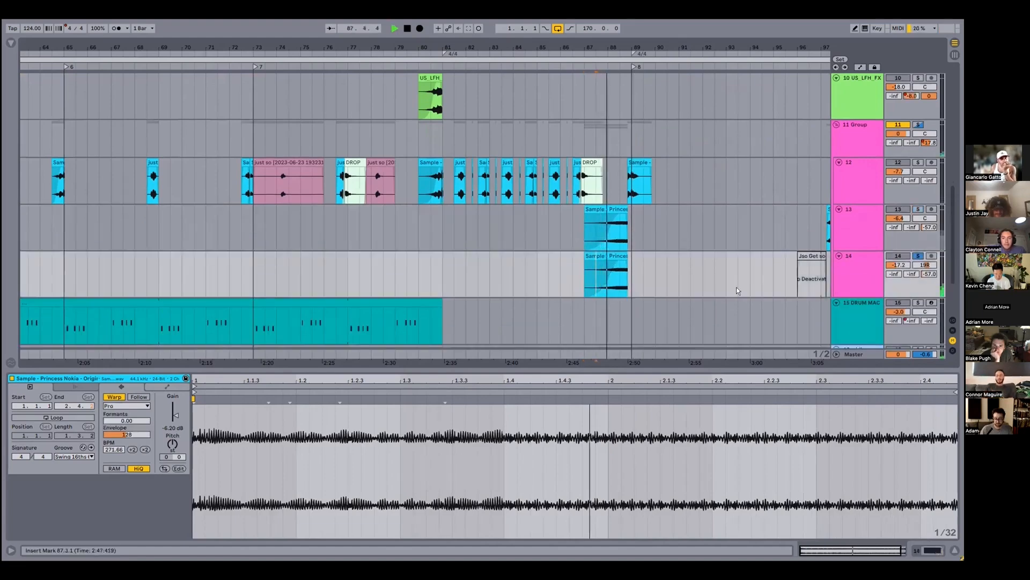
{"action": "left_click", "coordinate": [586, 268]}
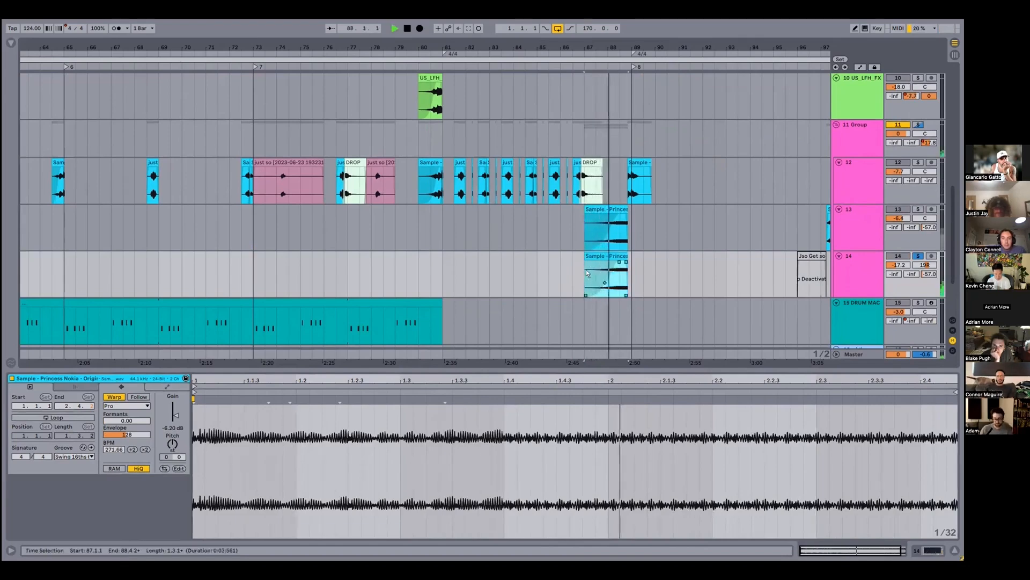
{"action": "left_click", "coordinate": [918, 256]}
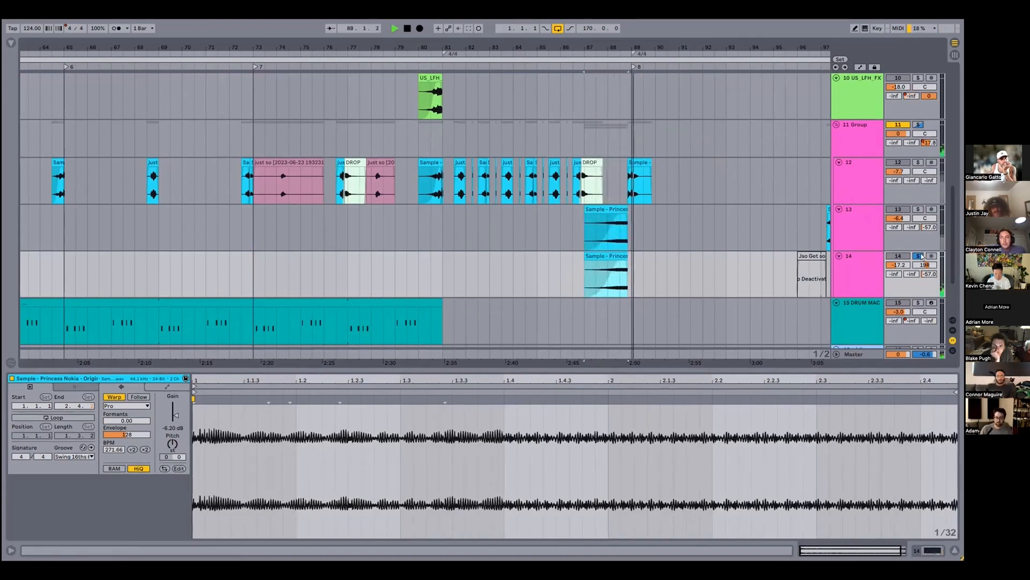
{"action": "key", "text": "space"}
Fold the 5 Group, 10 US_LFH_FX and 11 Group tracks
{"action": "scroll", "coordinate": [754, 191], "scroll_direction": "up", "scroll_amount": 10}
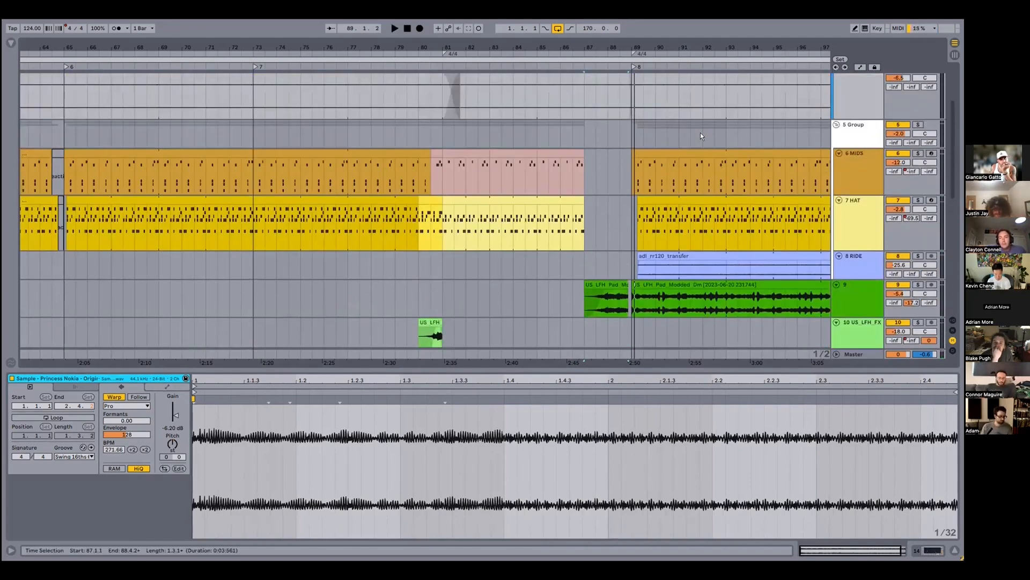
{"action": "left_click", "coordinate": [835, 125]}
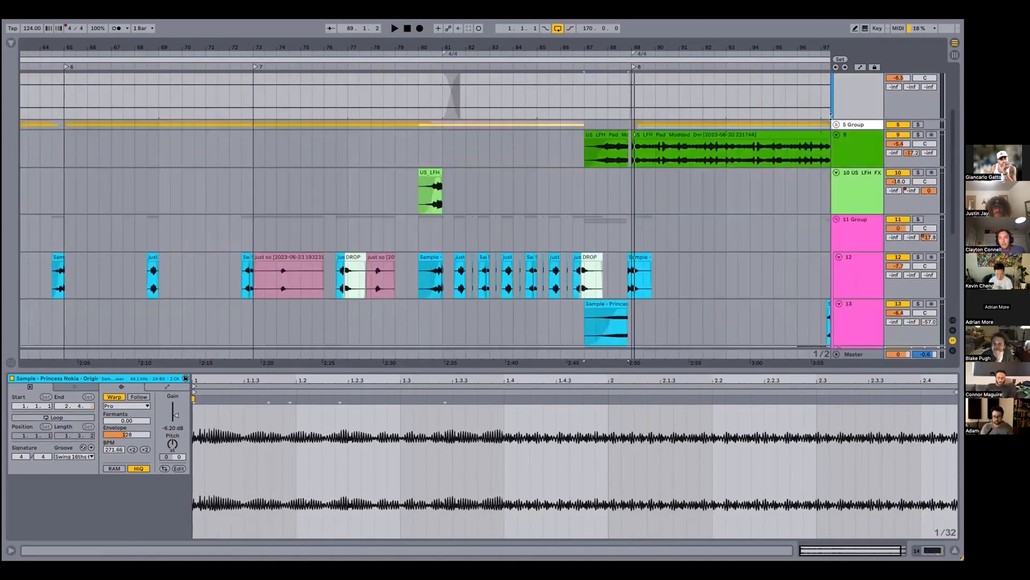
{"action": "left_click", "coordinate": [833, 171]}
{"action": "left_click", "coordinate": [835, 181]}
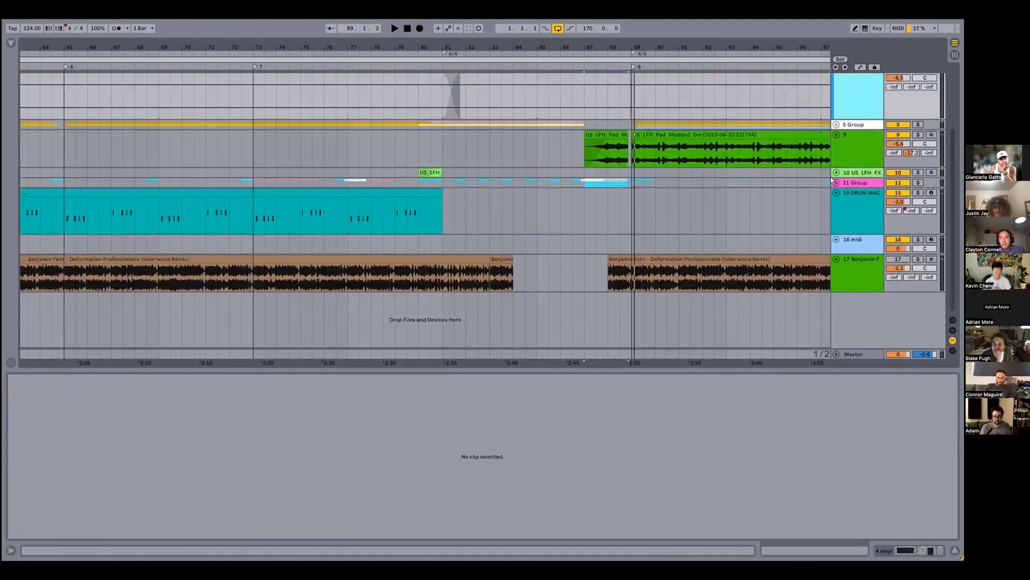
Show the whole arrangement from bar 1 to about bar 169 and hide the clip view
{"action": "scroll", "coordinate": [829, 175], "scroll_direction": "up", "scroll_amount": 3}
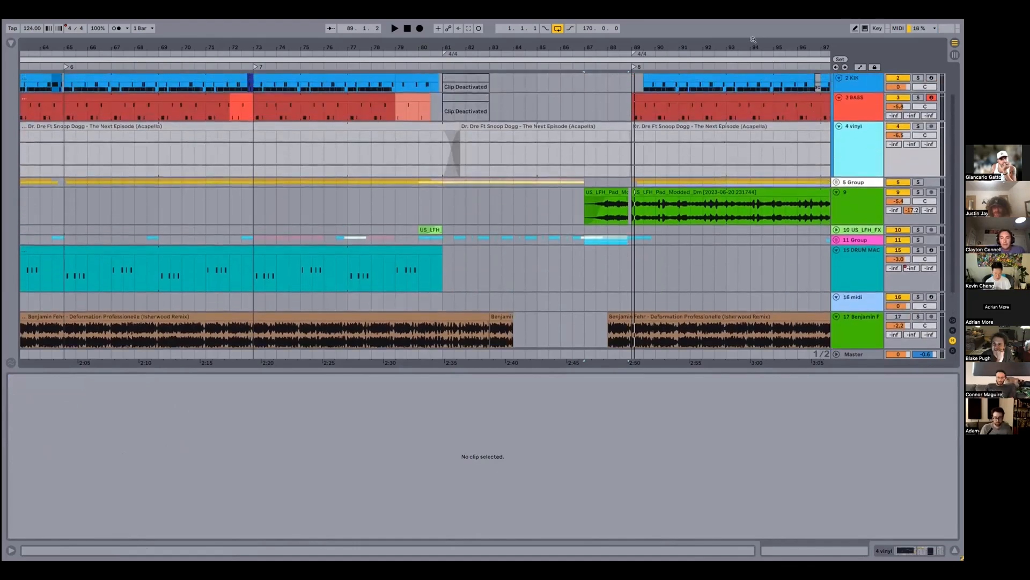
{"action": "left_click_drag", "start_coordinate": [747, 41], "coordinate": [741, 26]}
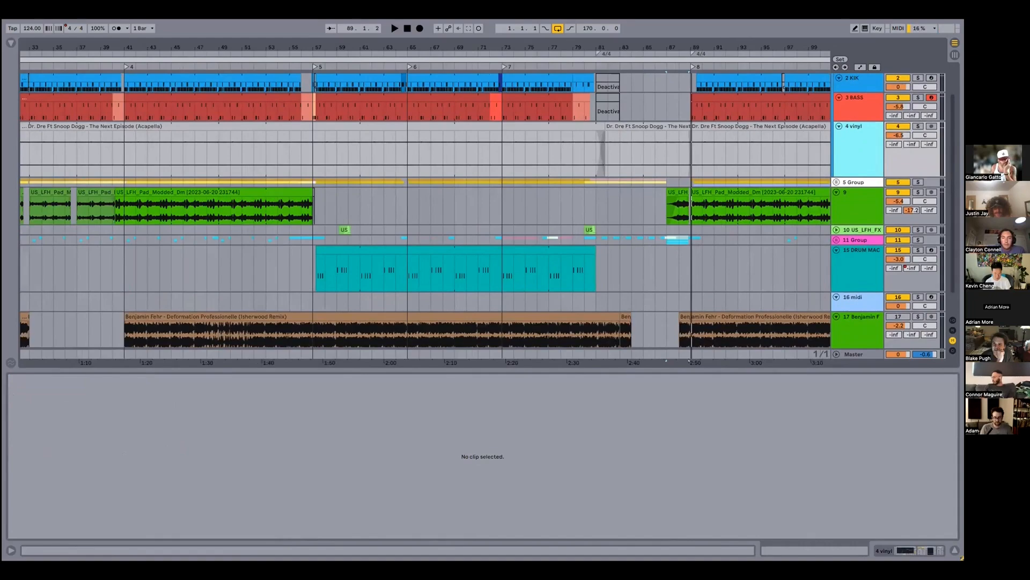
{"action": "left_click_drag", "start_coordinate": [587, 48], "coordinate": [586, 39]}
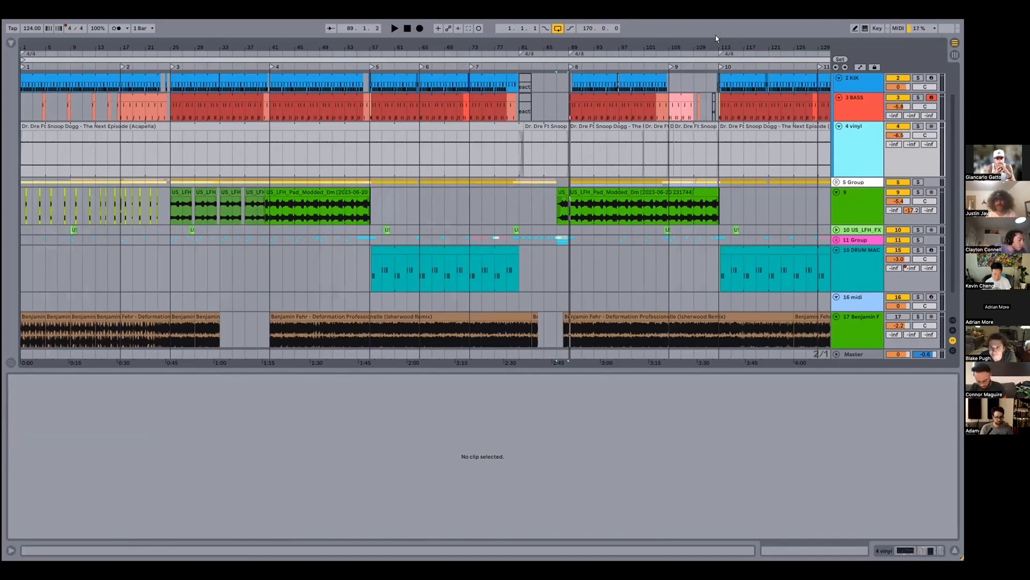
{"action": "left_click_drag", "start_coordinate": [713, 40], "coordinate": [527, 41]}
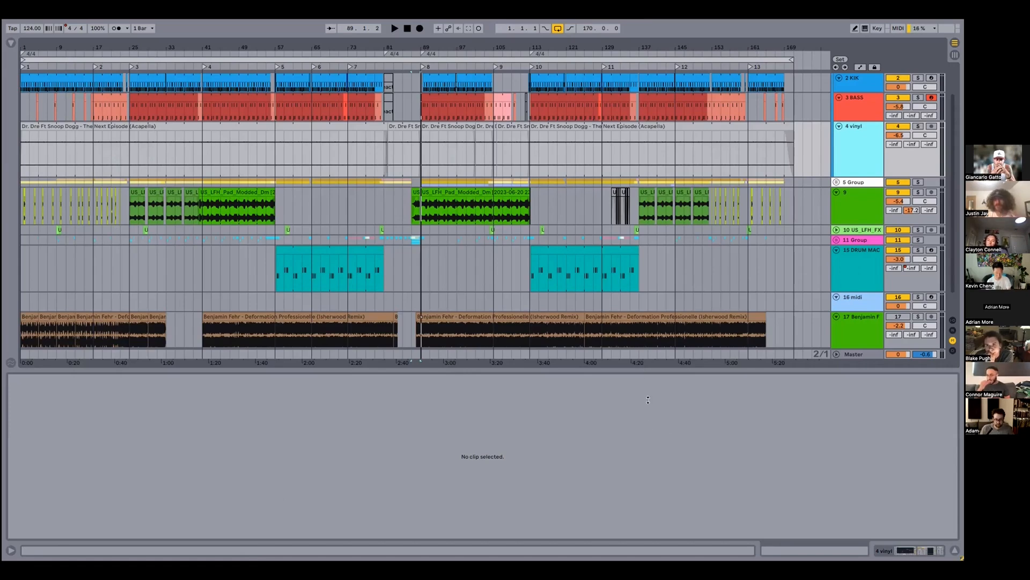
{"action": "key", "text": "ctrl+alt+l"}
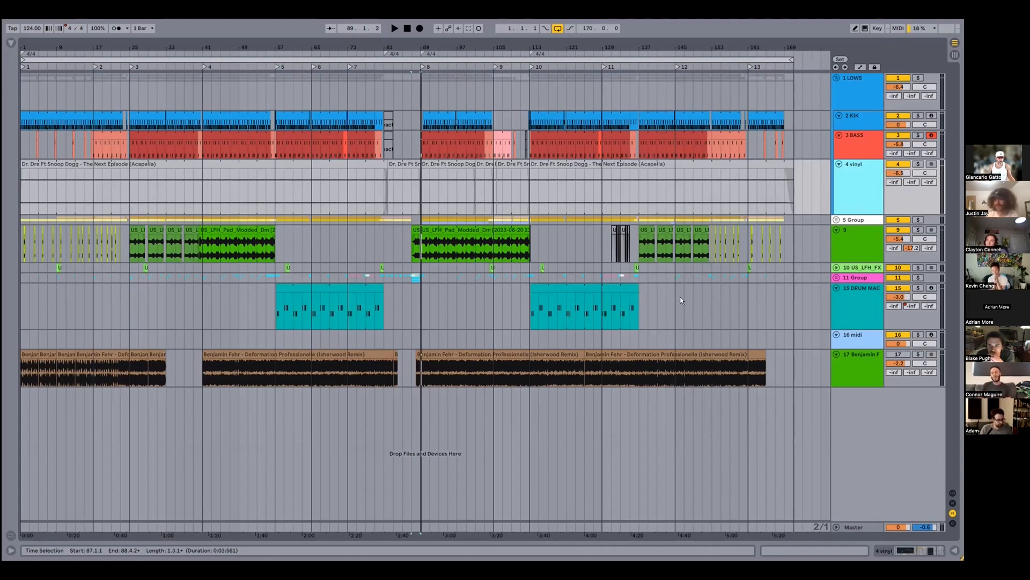
Unfold the 11 Group and examine how its vocal tracks 12 to 14 are laid out across the song
{"action": "left_click", "coordinate": [836, 278]}
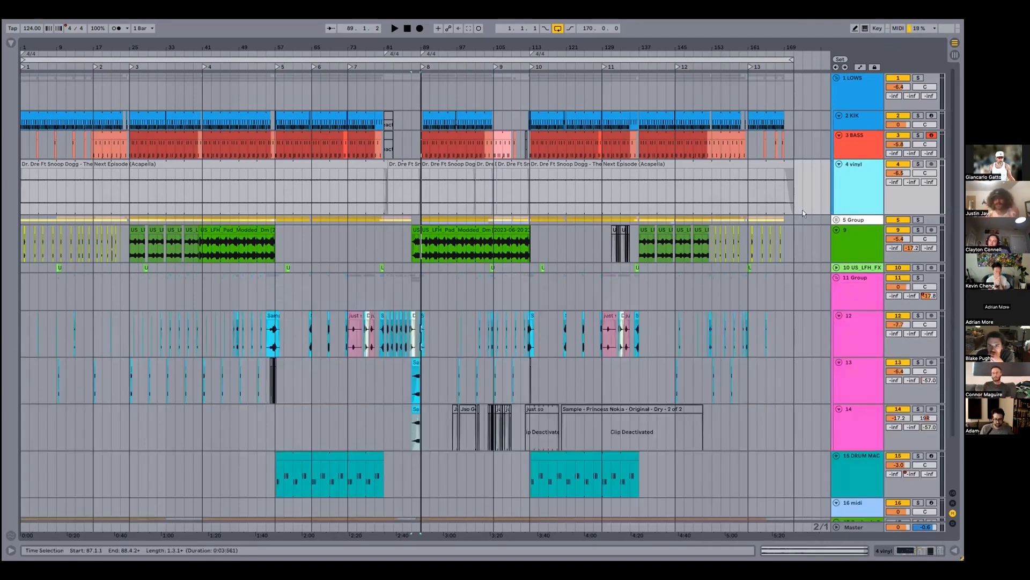
{"action": "scroll", "coordinate": [803, 234], "scroll_direction": "down", "scroll_amount": 1}
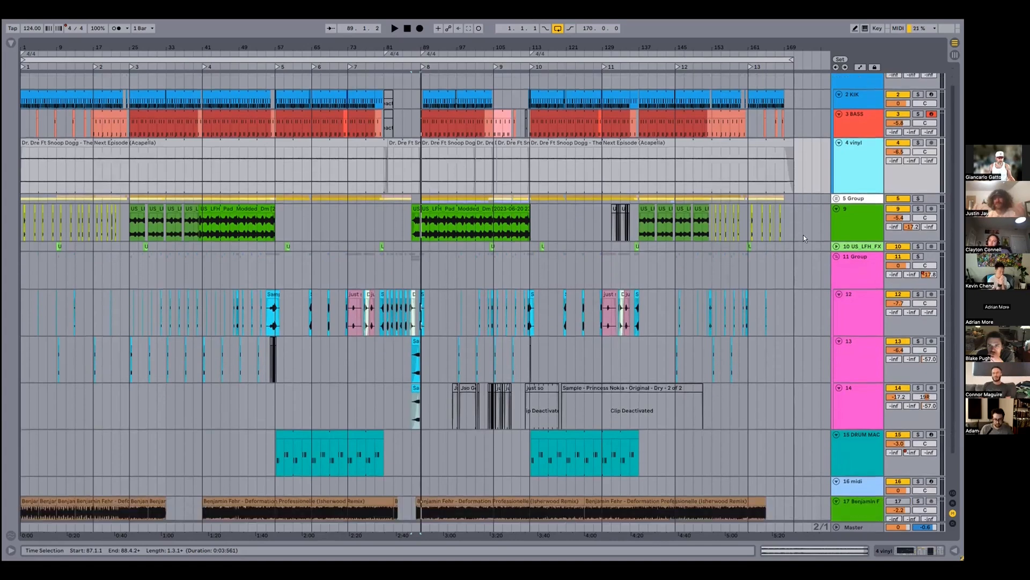
{"action": "scroll", "coordinate": [803, 234], "scroll_direction": "up", "scroll_amount": 1}
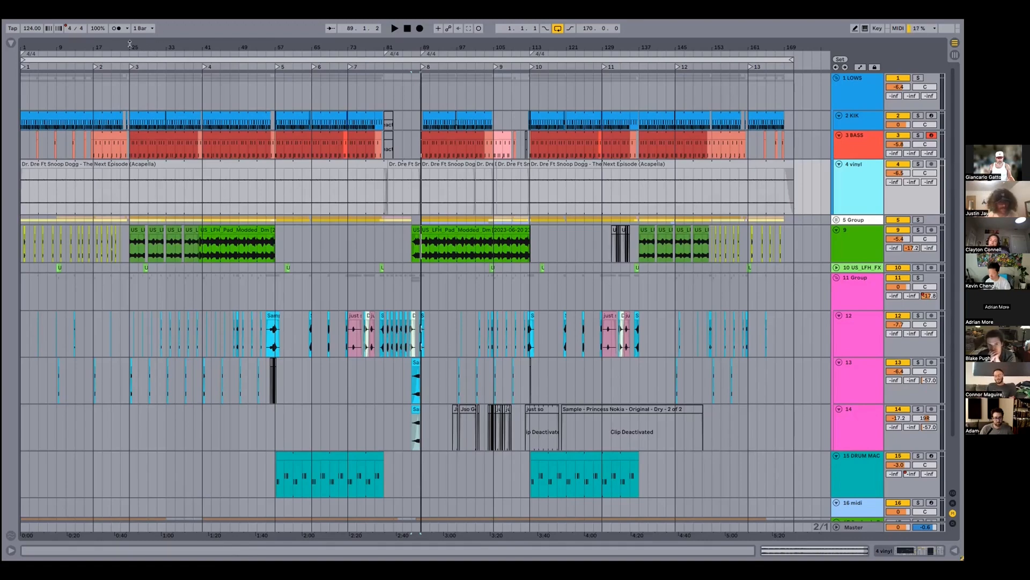
Consolidate the US_LFH_Pad_Modded clips on track 9 between bar 25 and 40.2.1 into one clip
{"action": "left_click_drag", "start_coordinate": [135, 42], "coordinate": [139, 77]}
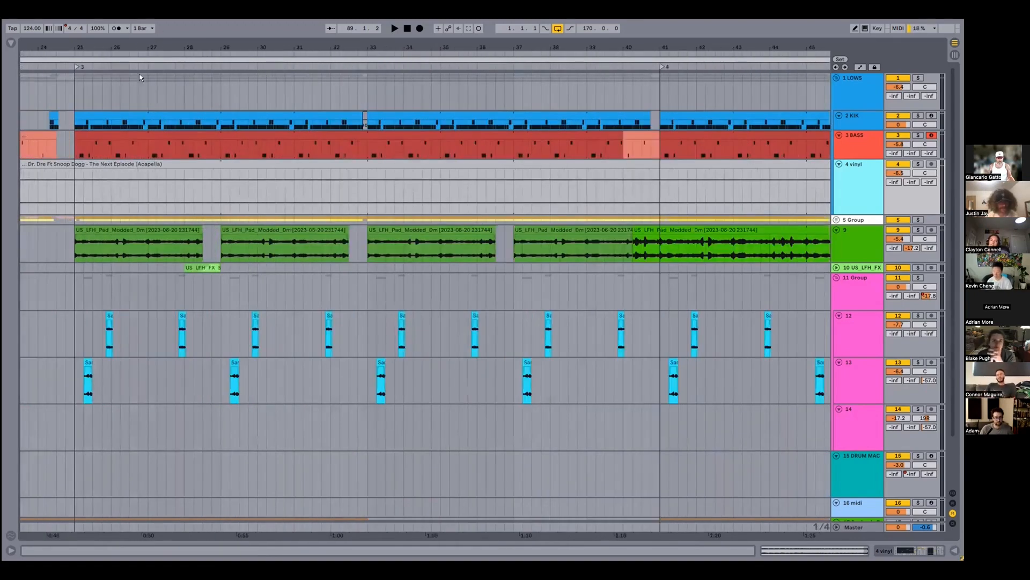
{"action": "left_click", "coordinate": [170, 229]}
{"action": "left_click", "coordinate": [567, 225], "text": "shift"}
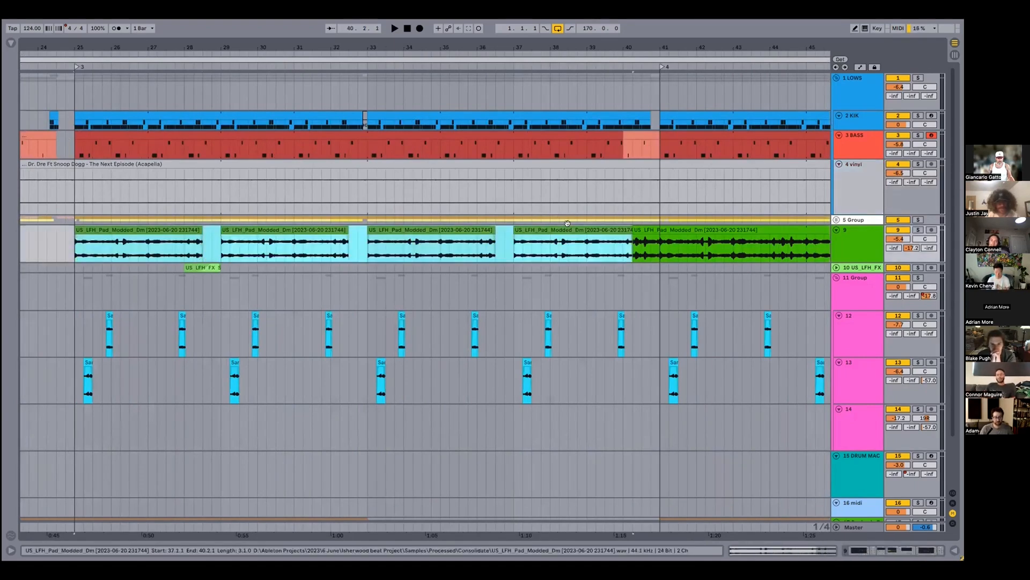
{"action": "key", "text": "ctrl+j"}
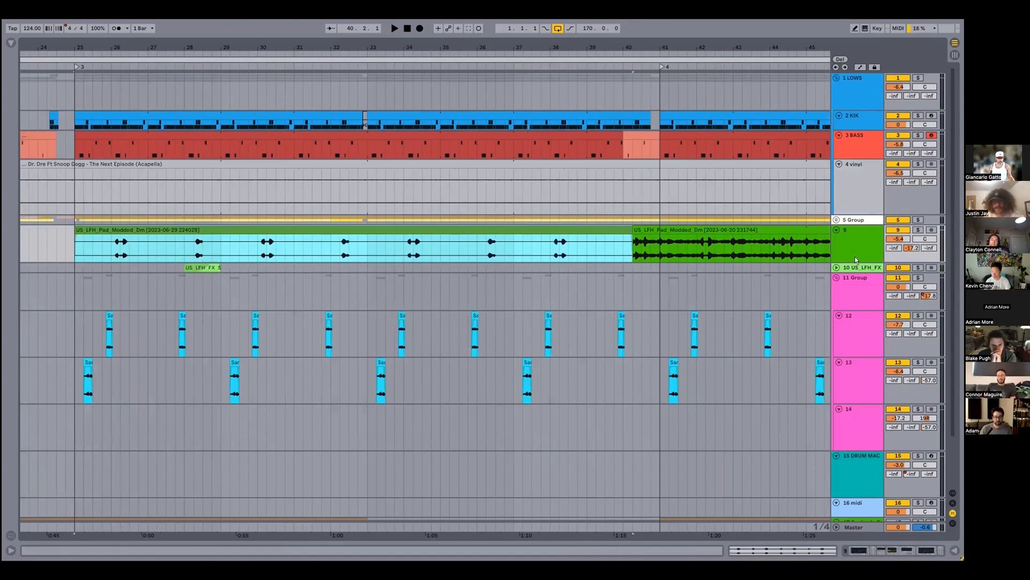
Make track 9 taller and place the insert mark at 16.3.1 among its short pad clips before bar 25
{"action": "left_click_drag", "start_coordinate": [852, 258], "coordinate": [852, 275]}
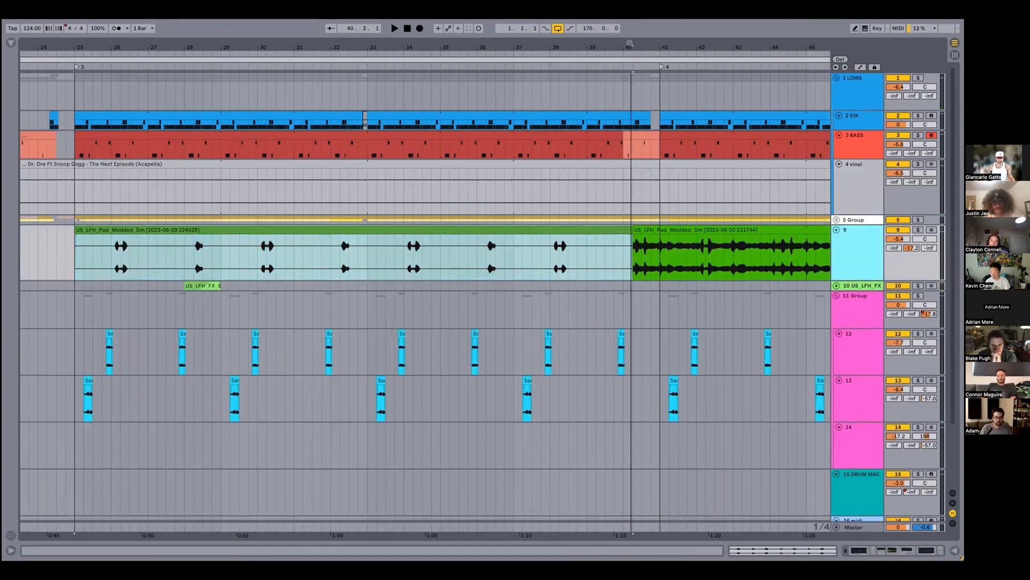
{"action": "left_click_drag", "start_coordinate": [631, 45], "coordinate": [629, 39]}
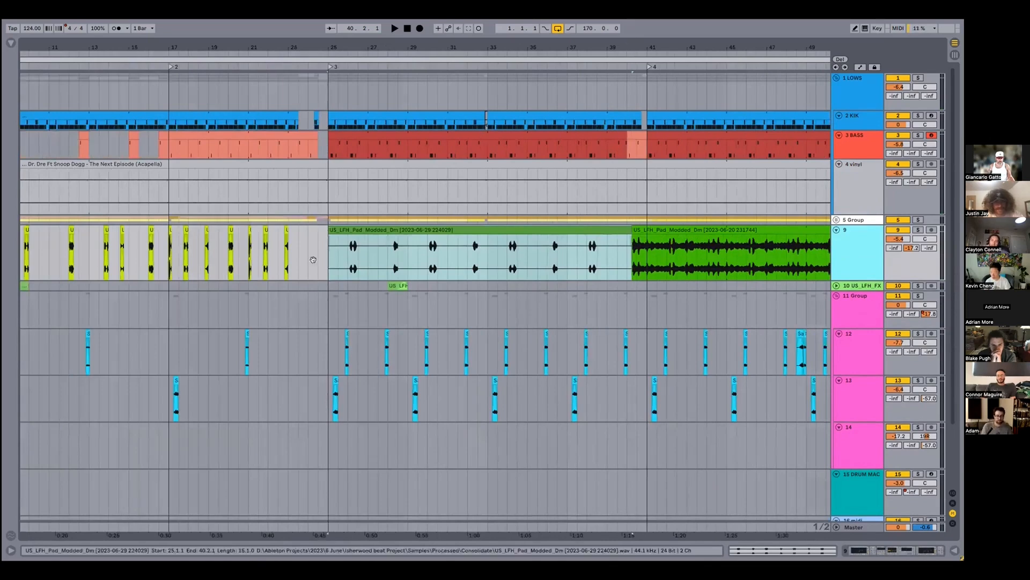
{"action": "left_click", "coordinate": [160, 255]}
{"action": "scroll", "coordinate": [159, 255], "scroll_direction": "right", "scroll_amount": 2}
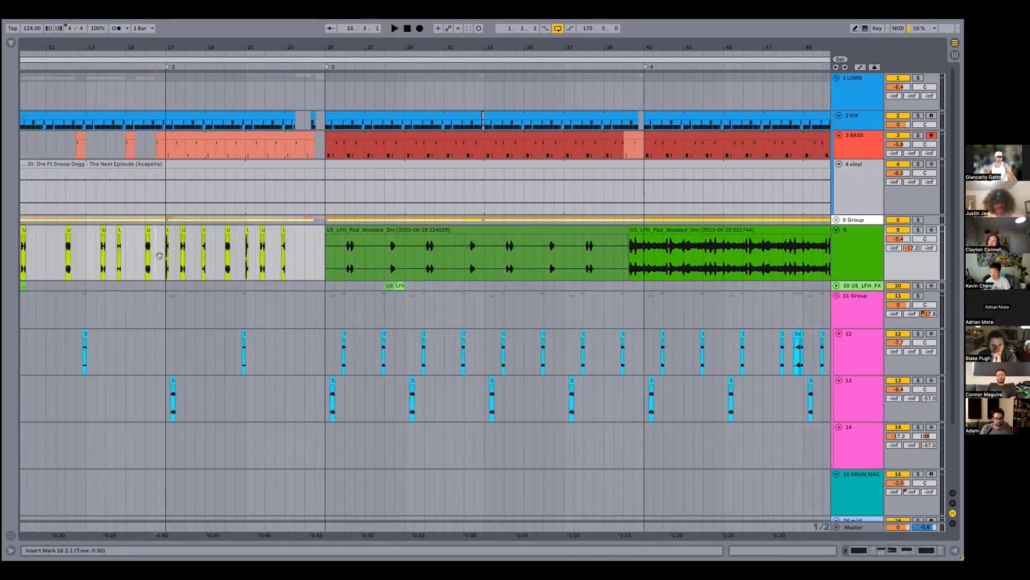
Place the insert mark at 17.1.1 among track 9's short pad clips and select bars 25 to 37 of the consolidated pad clip
{"action": "left_click", "coordinate": [150, 255]}
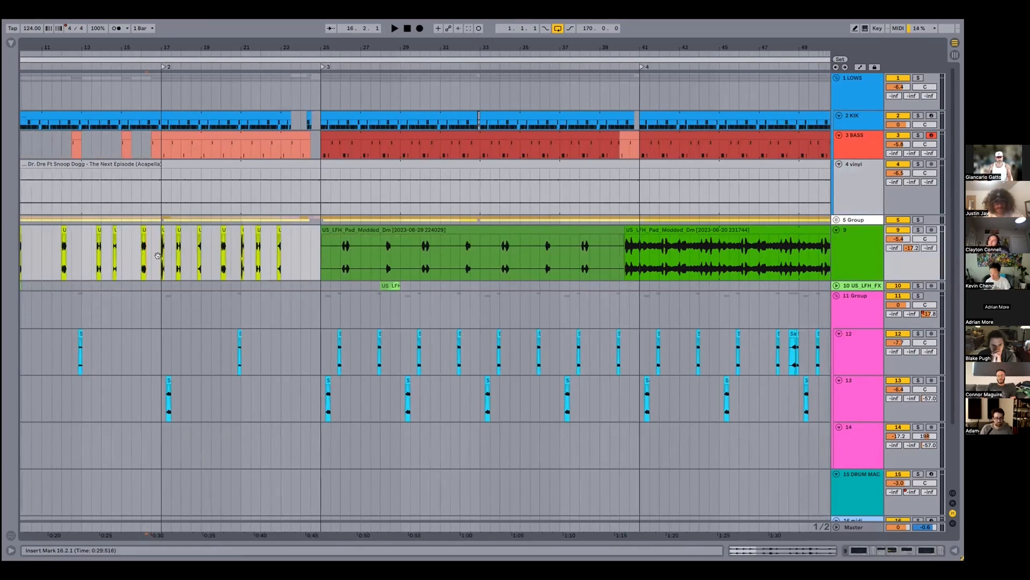
{"action": "left_click", "coordinate": [160, 256]}
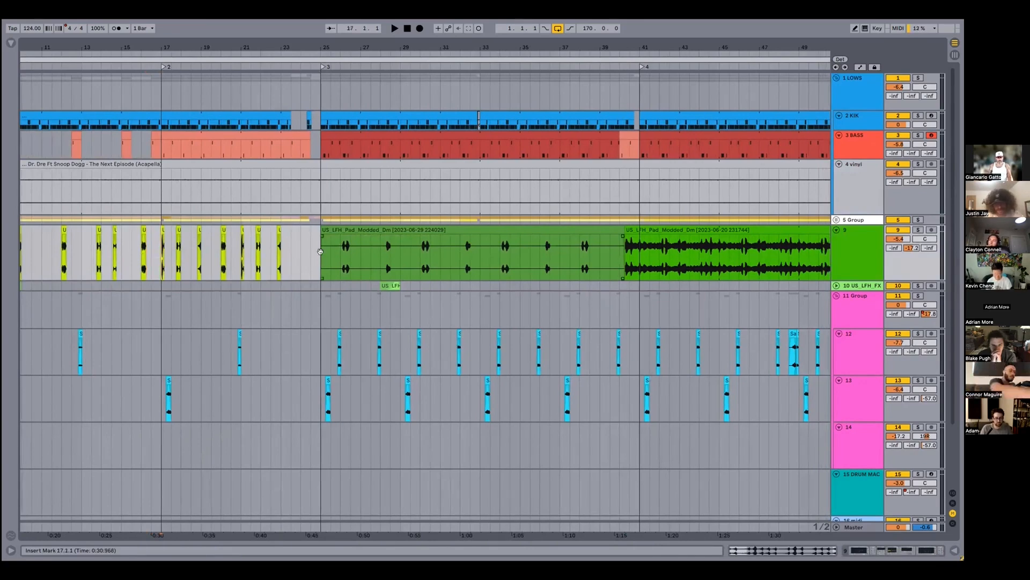
{"action": "left_click_drag", "start_coordinate": [321, 256], "coordinate": [561, 272]}
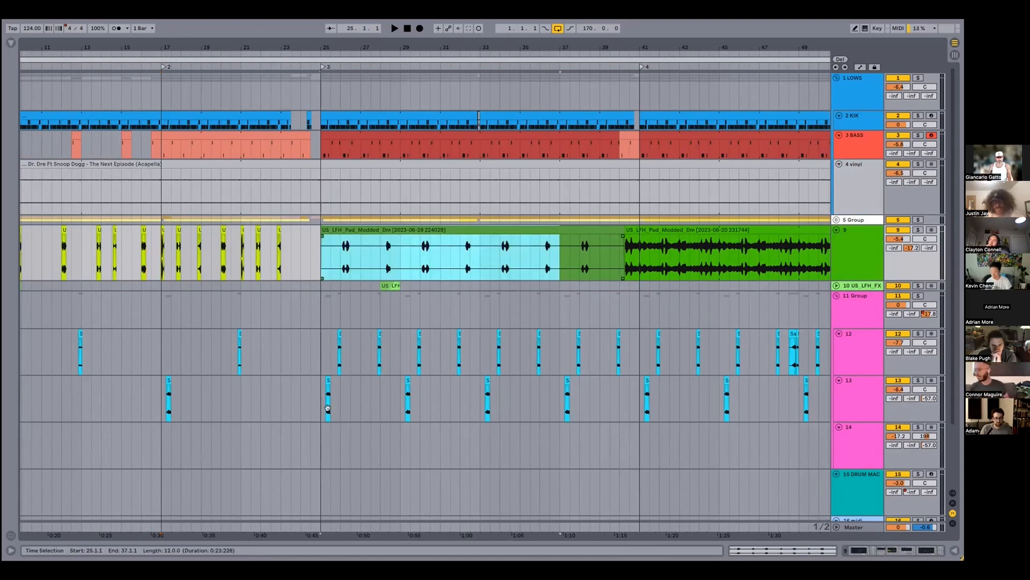
Select the short vocal clips on tracks 12 and 13 from bar 25 to 37.2.1
{"action": "left_click_drag", "start_coordinate": [321, 344], "coordinate": [562, 400]}
{"action": "scroll", "coordinate": [562, 403], "scroll_direction": "left", "scroll_amount": 2}
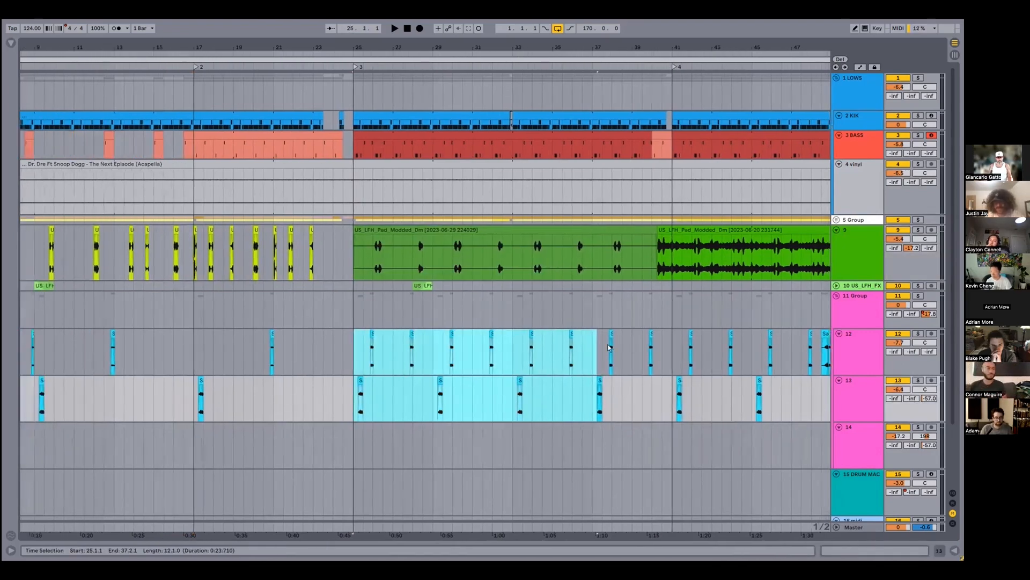
{"action": "scroll", "coordinate": [610, 345], "scroll_direction": "right", "scroll_amount": 1}
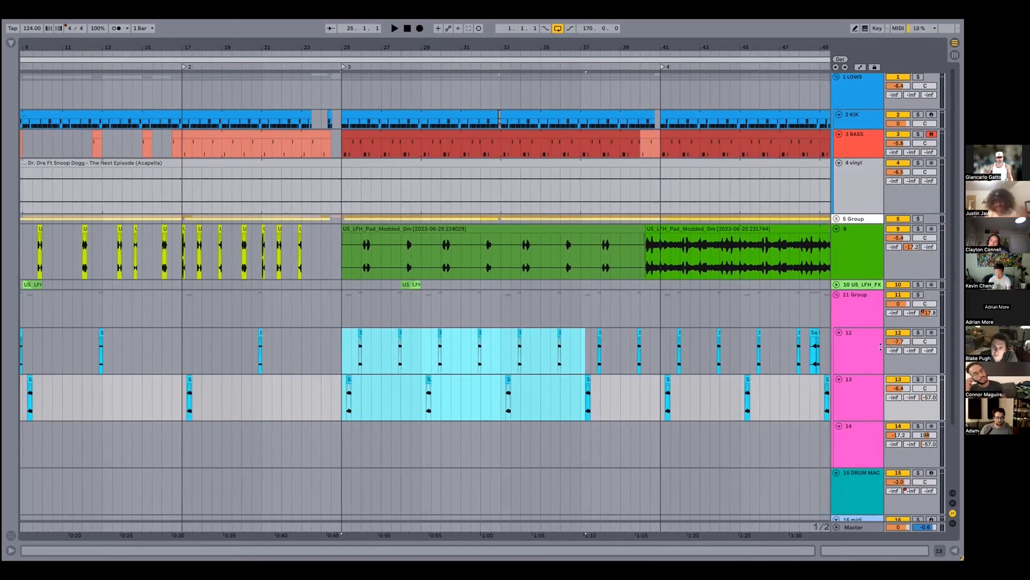
{"action": "scroll", "coordinate": [662, 322], "scroll_direction": "left", "scroll_amount": 5}
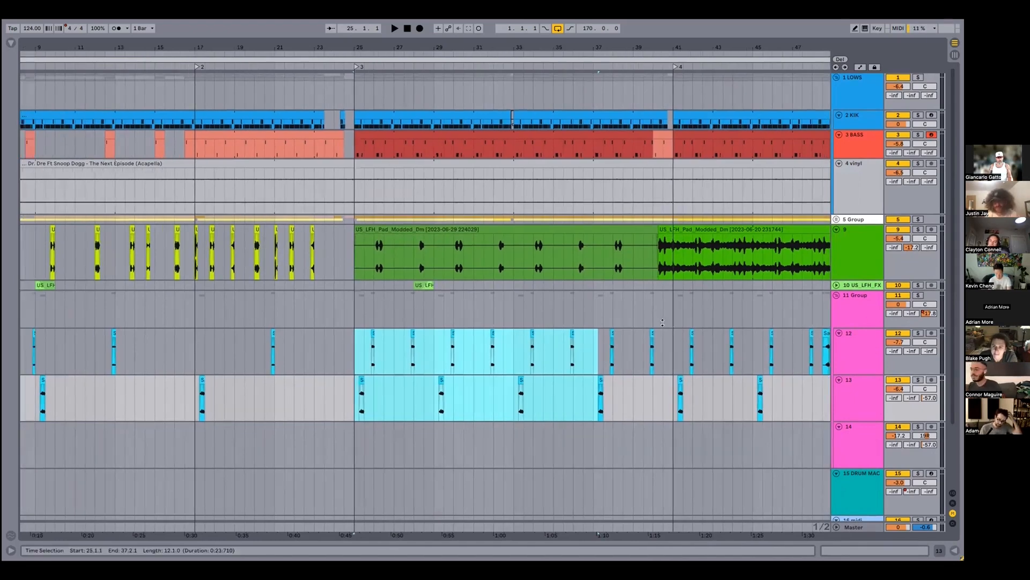
Select the Princess Nokia sample clip on track 12 at bars 55 to 58 and show the arrangement around it from about bar 21 to 87
{"action": "scroll", "coordinate": [663, 322], "scroll_direction": "right", "scroll_amount": 12}
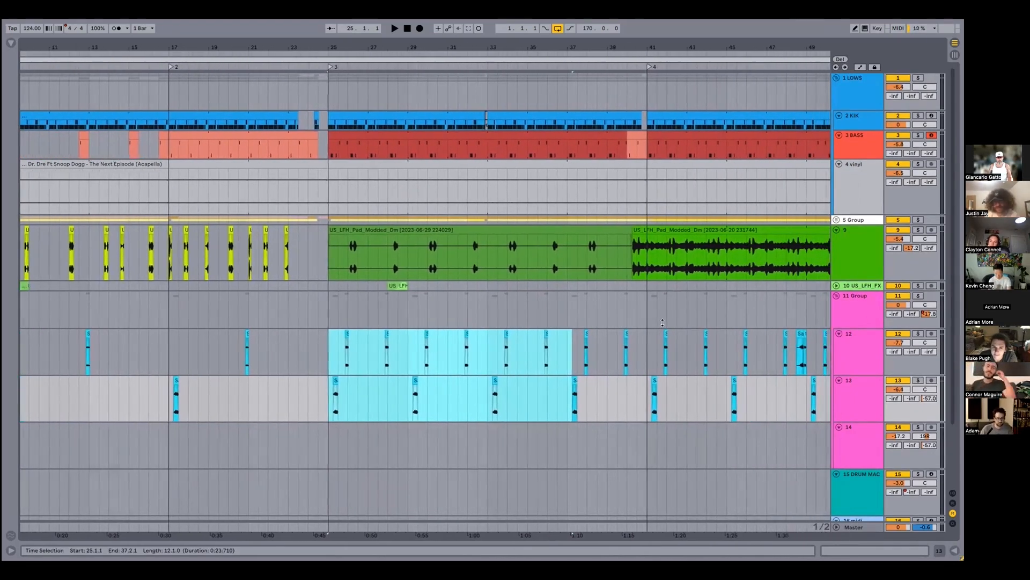
{"action": "scroll", "coordinate": [663, 322], "scroll_direction": "right", "scroll_amount": 14}
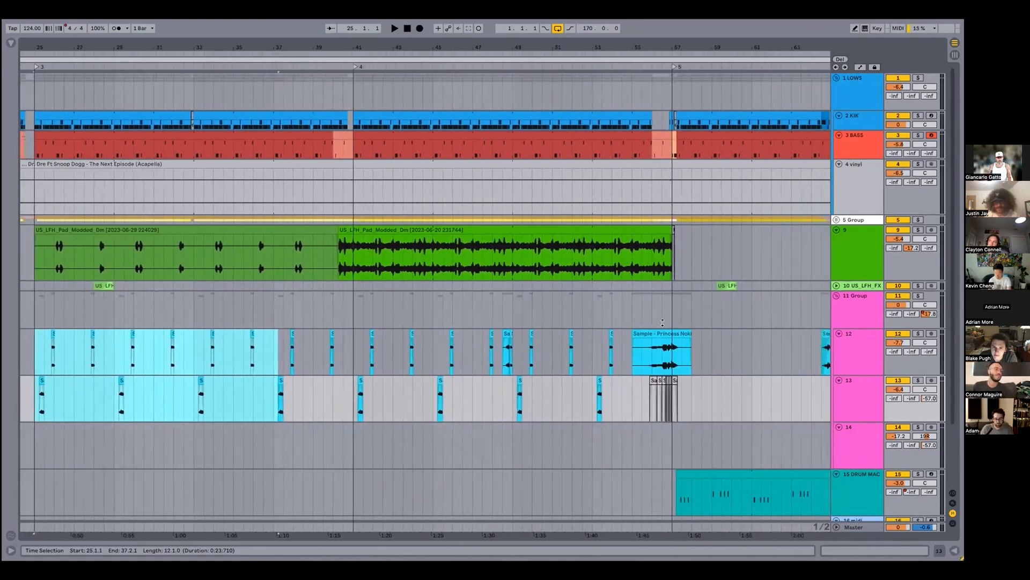
{"action": "left_click", "coordinate": [537, 334]}
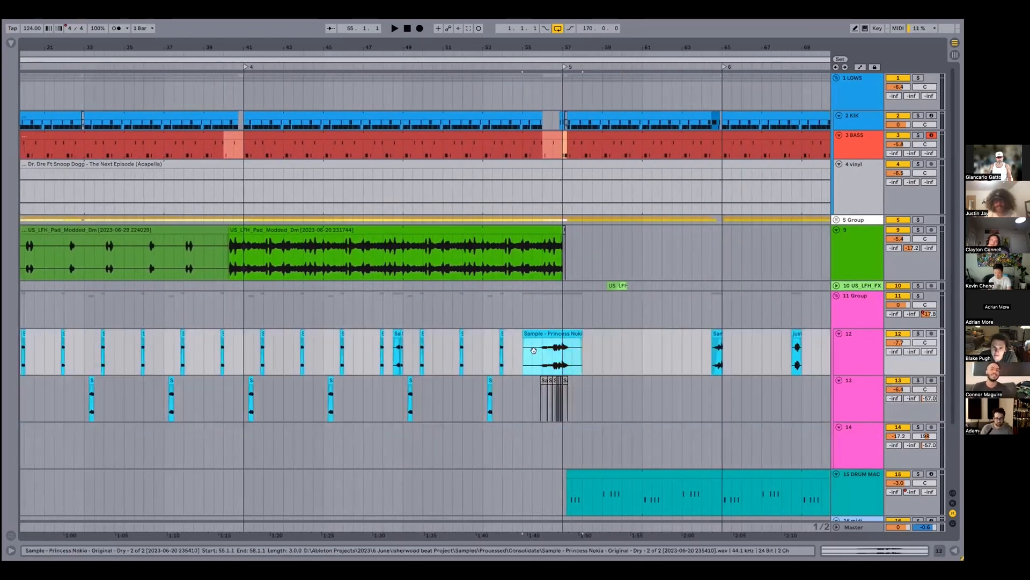
{"action": "scroll", "coordinate": [602, 362], "scroll_direction": "right", "scroll_amount": 5}
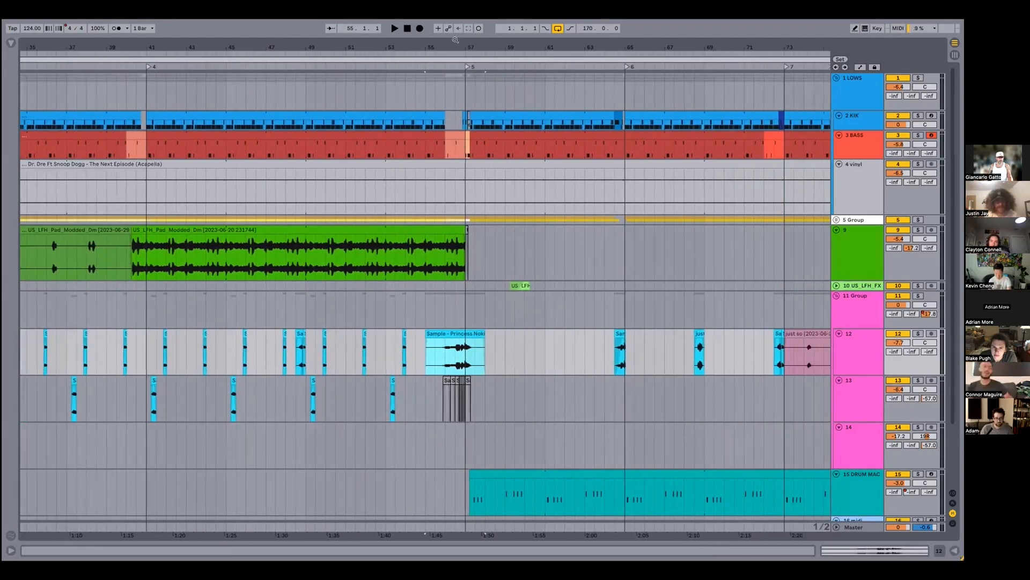
{"action": "left_click_drag", "start_coordinate": [453, 45], "coordinate": [453, 29]}
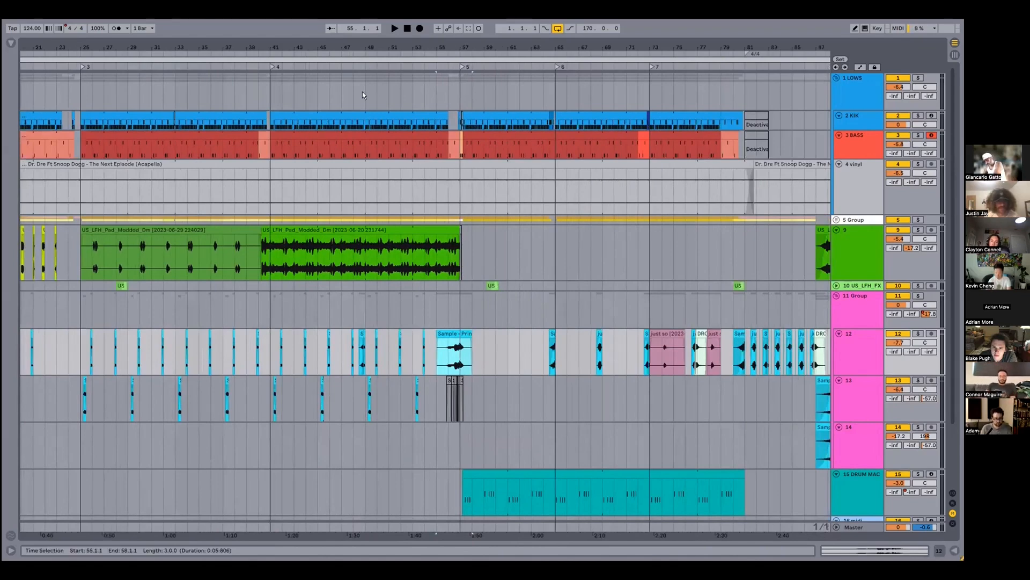
Select bars 18 to 22 across the 11 Group and mark positions 2.1.1 and 58.1.1 on the track 9 pad
{"action": "left_click_drag", "start_coordinate": [40, 301], "coordinate": [6, 303]}
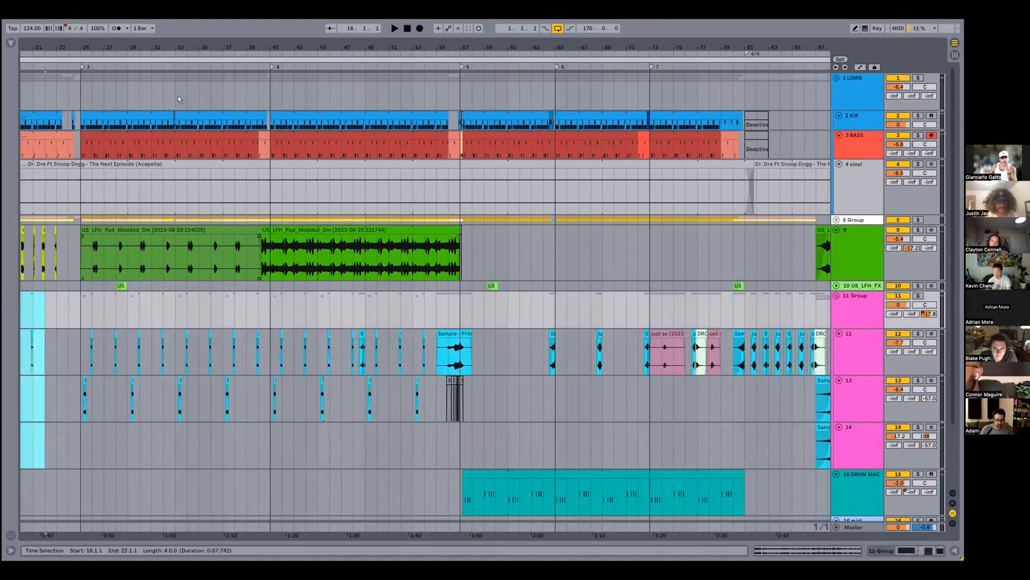
{"action": "left_click_drag", "start_coordinate": [158, 43], "coordinate": [369, 42]}
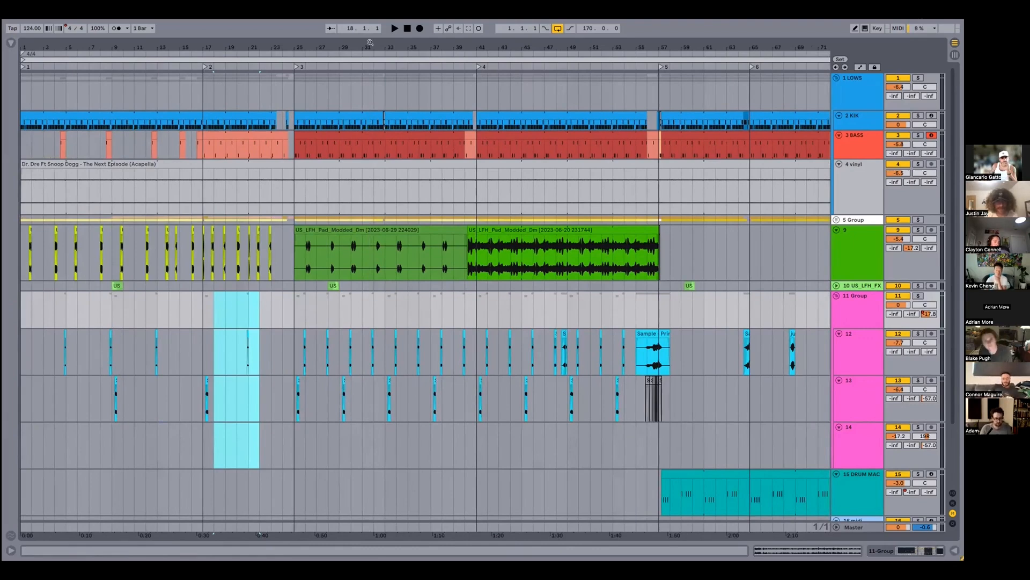
{"action": "left_click", "coordinate": [42, 250]}
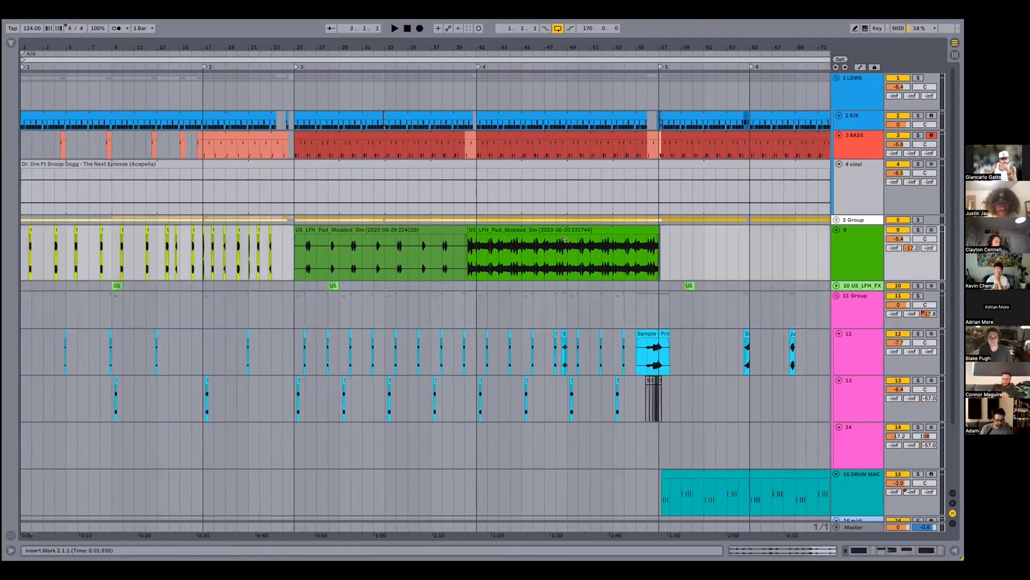
{"action": "left_click", "coordinate": [670, 267]}
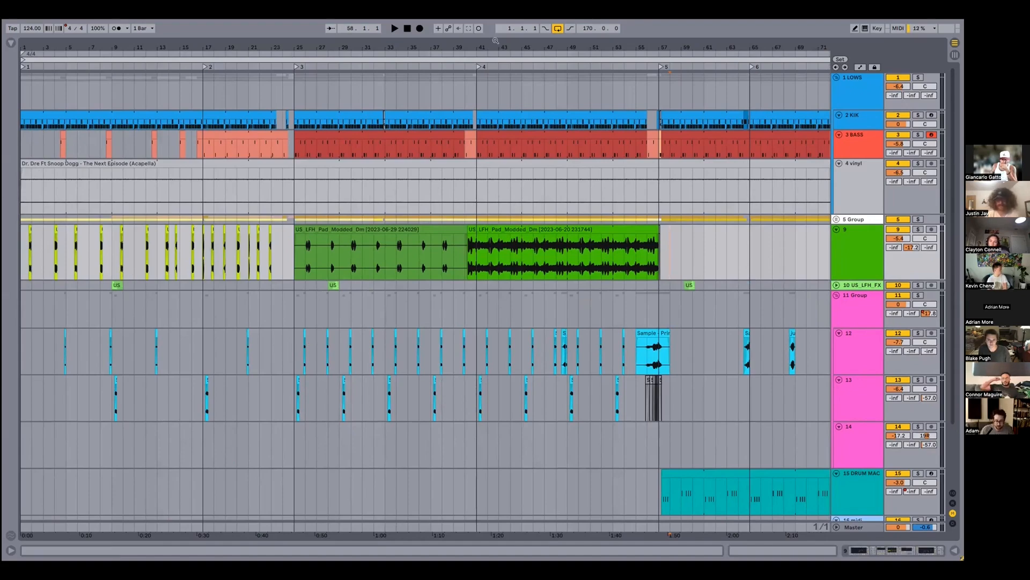
Show the whole arrangement down to track 17 and place the insert mark at 61.1.1 in the first drum machine clip on track 15
{"action": "left_click_drag", "start_coordinate": [490, 48], "coordinate": [208, 55]}
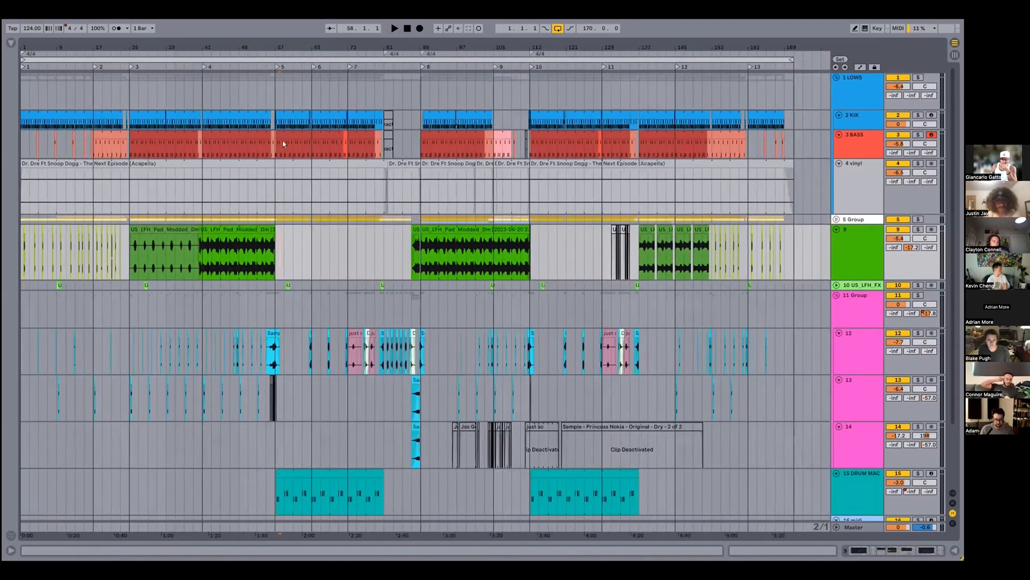
{"action": "scroll", "coordinate": [518, 478], "scroll_direction": "down", "scroll_amount": 3}
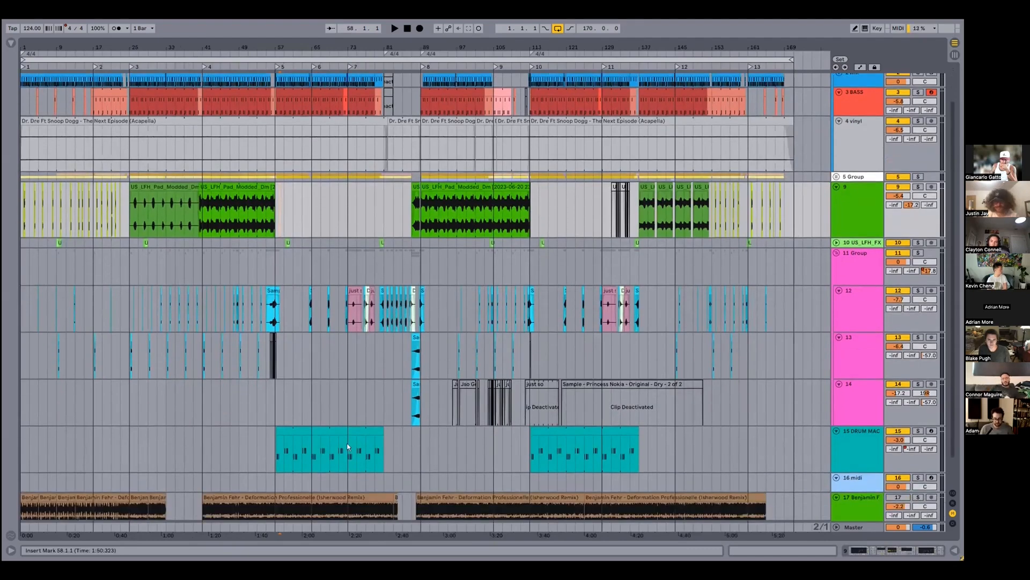
{"action": "left_click", "coordinate": [293, 443]}
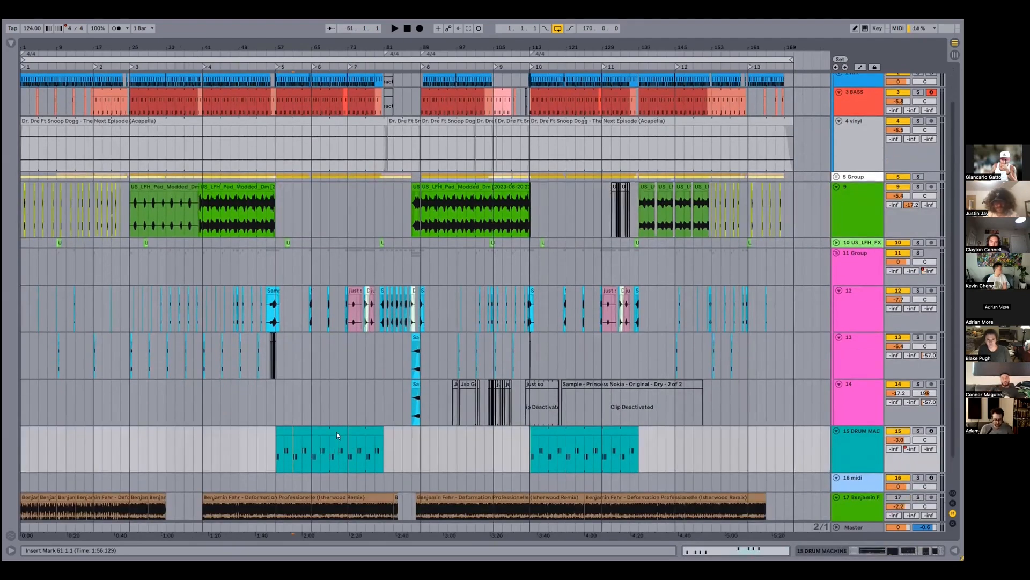